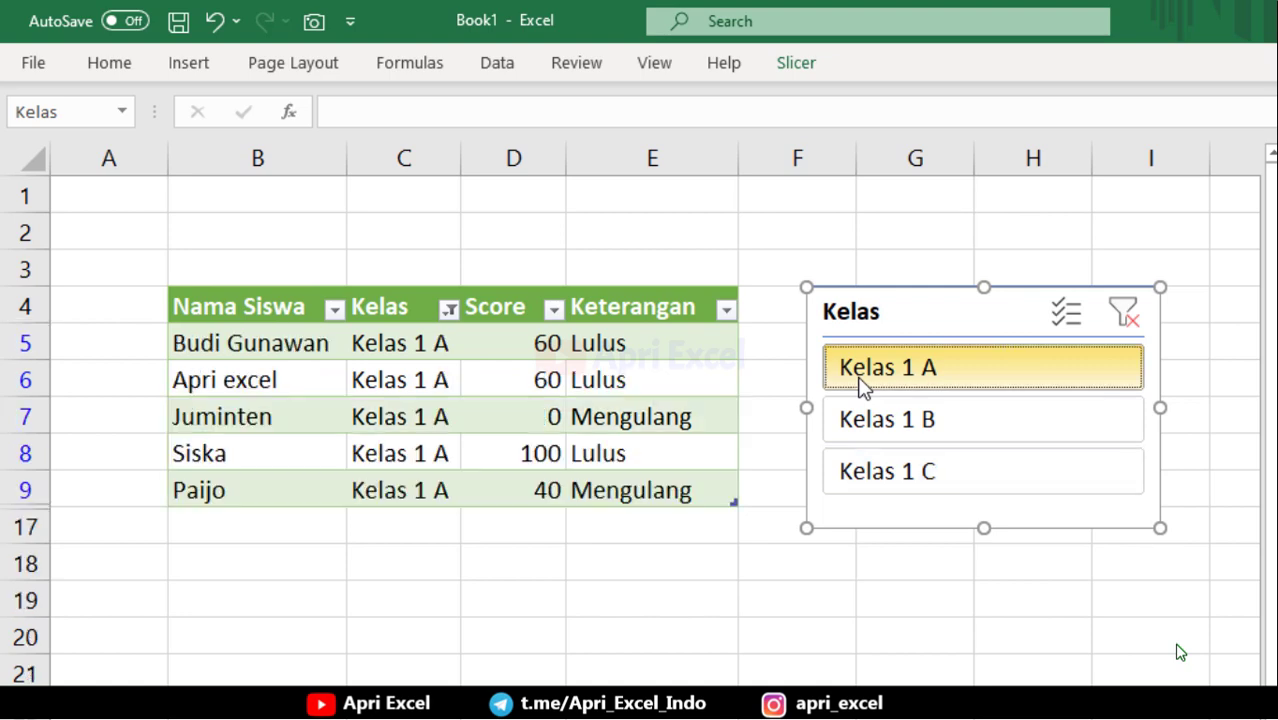
Step: Filter the table to Kelas 1 C in the slicer, then pick Kelas 1 C on the quiz form
click(860, 437)
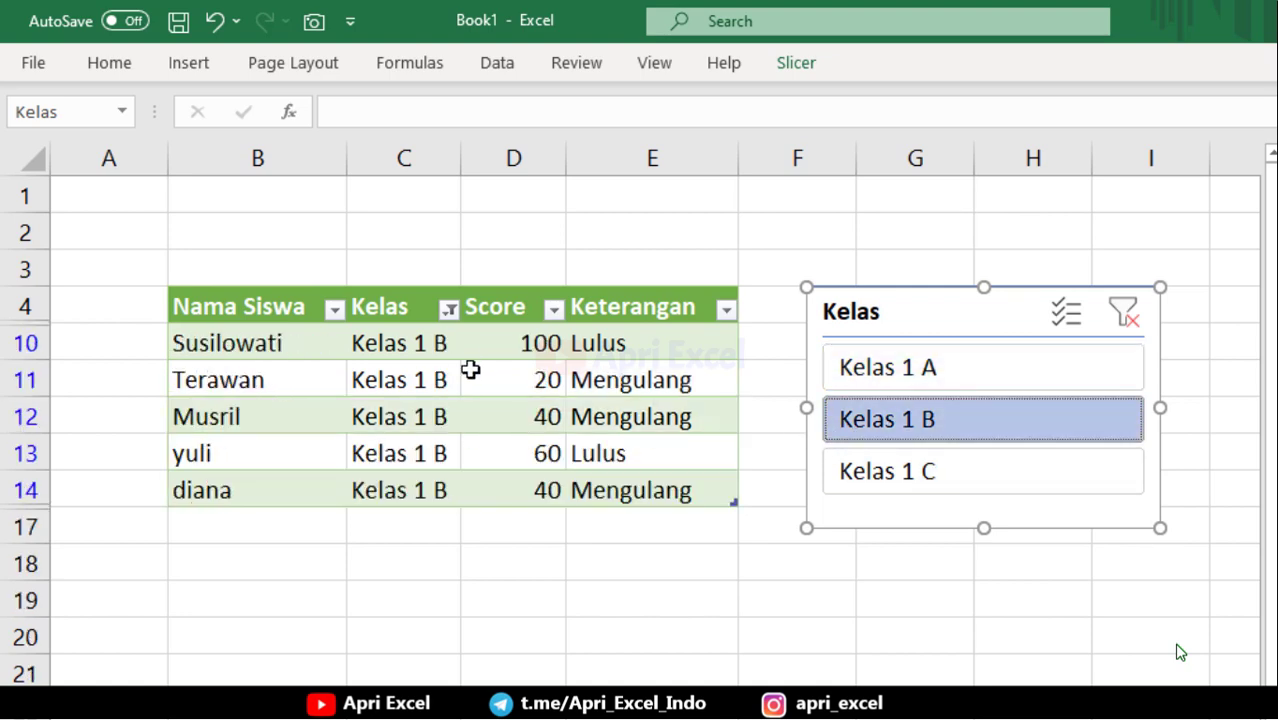
click(908, 466)
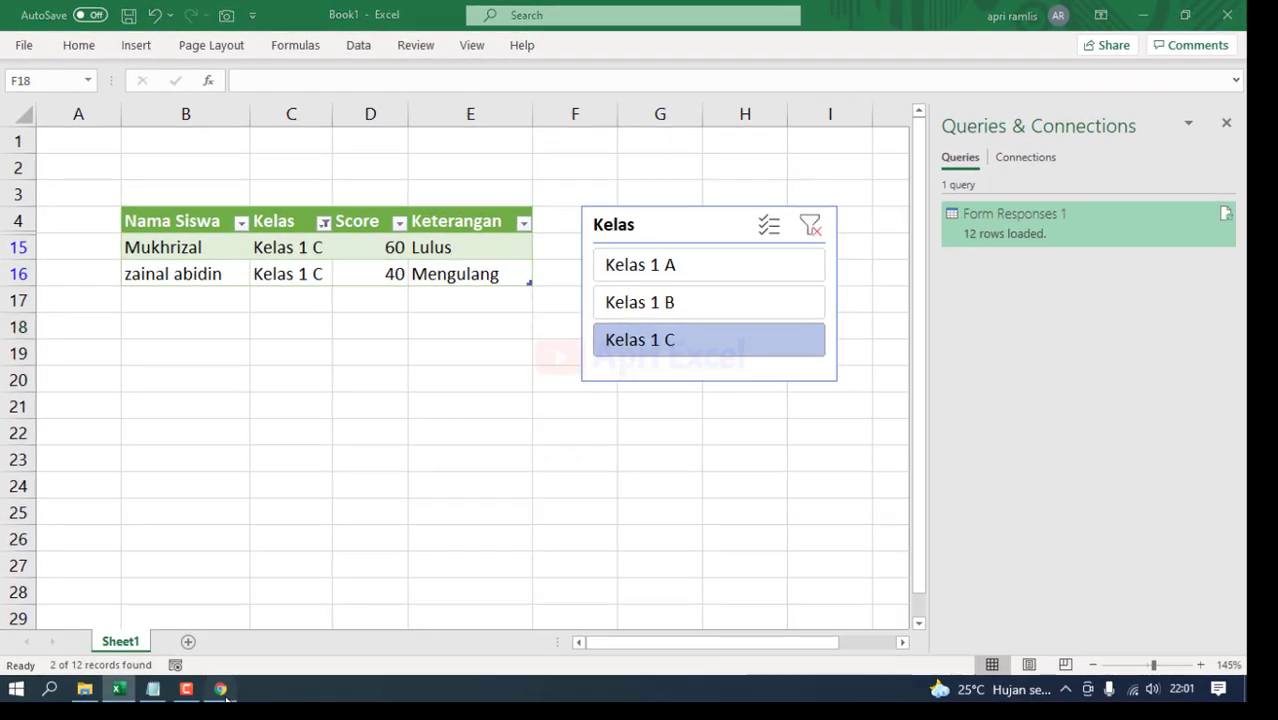
click(221, 689)
click(389, 387)
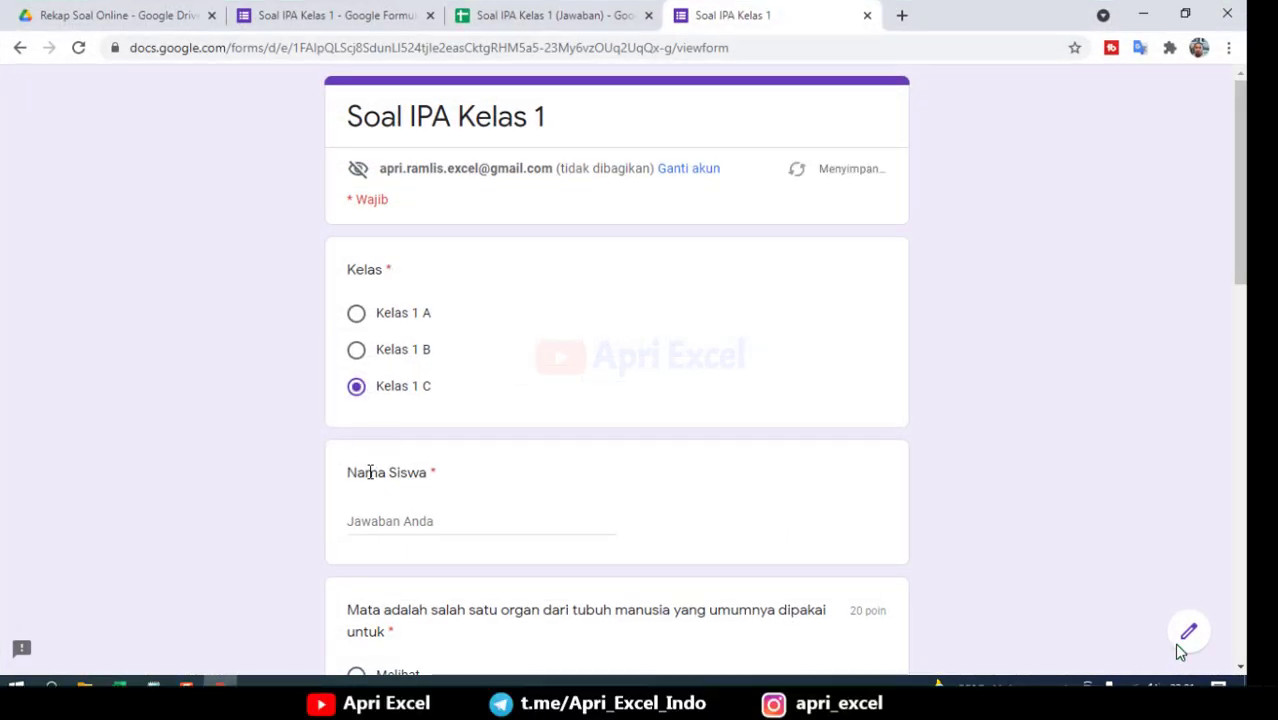
Step: Submit a quiz response with the student's name and answers Mendengar, Tangan, Kakinya and Dua, then return to Excel
click(373, 522)
text(Kontaro)
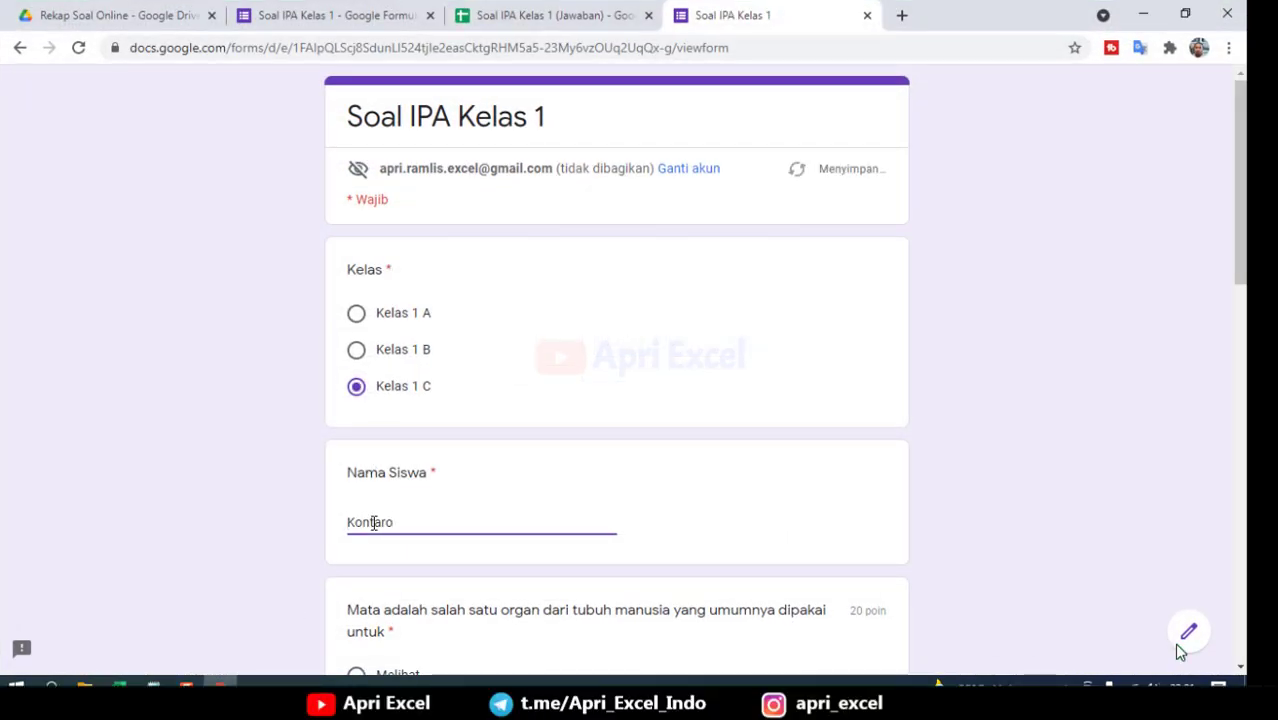
scroll(434, 514, down, 3)
click(391, 434)
scroll(391, 400, down, 4)
click(390, 318)
click(408, 455)
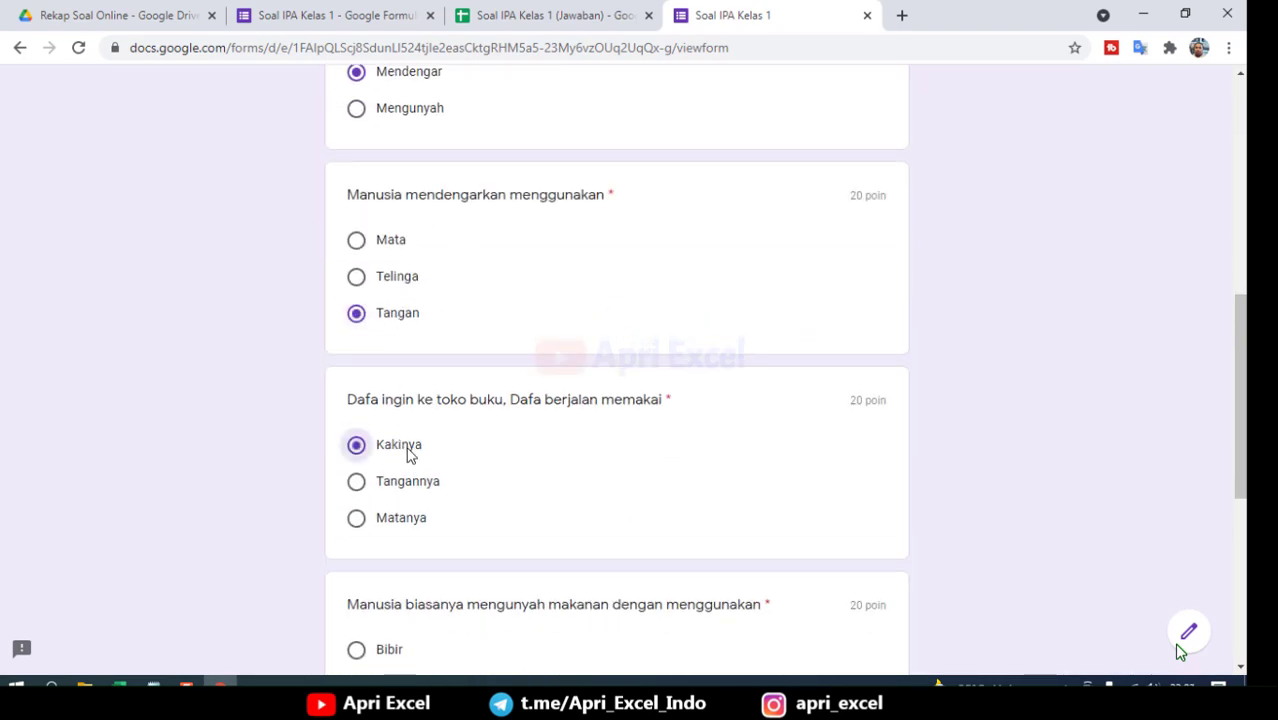
scroll(408, 455, down, 5)
click(385, 408)
click(365, 516)
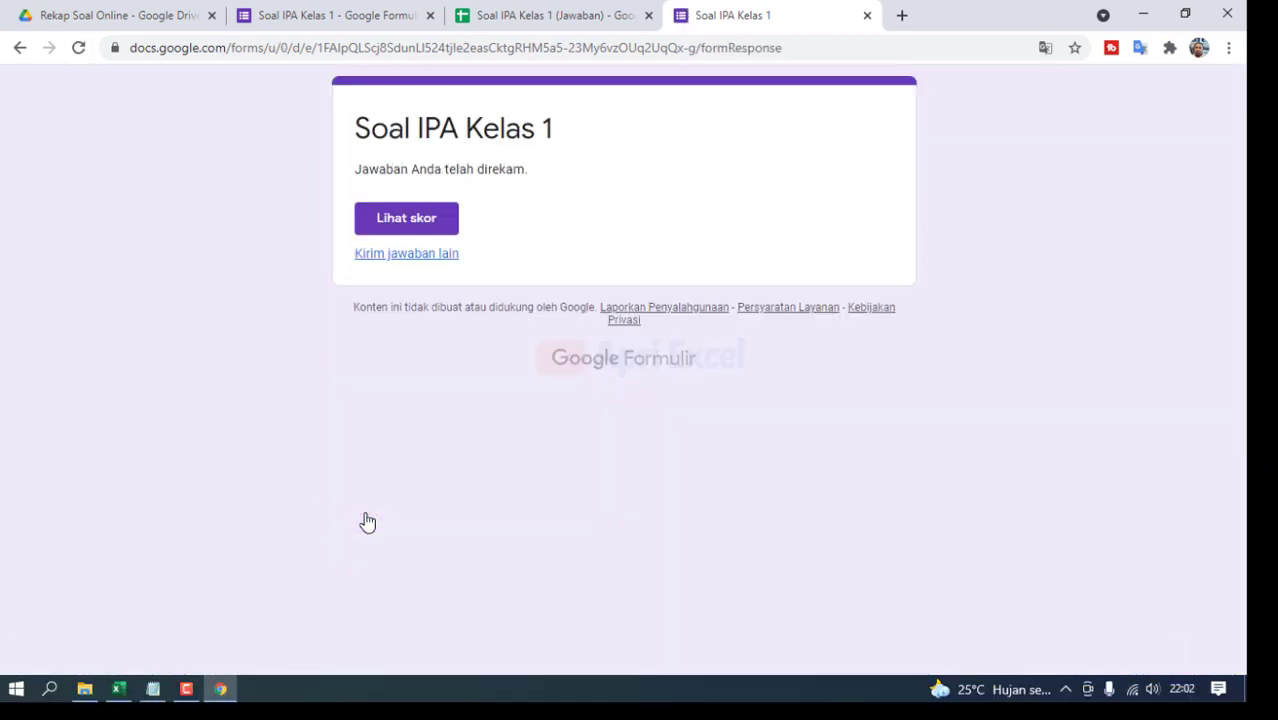
click(118, 688)
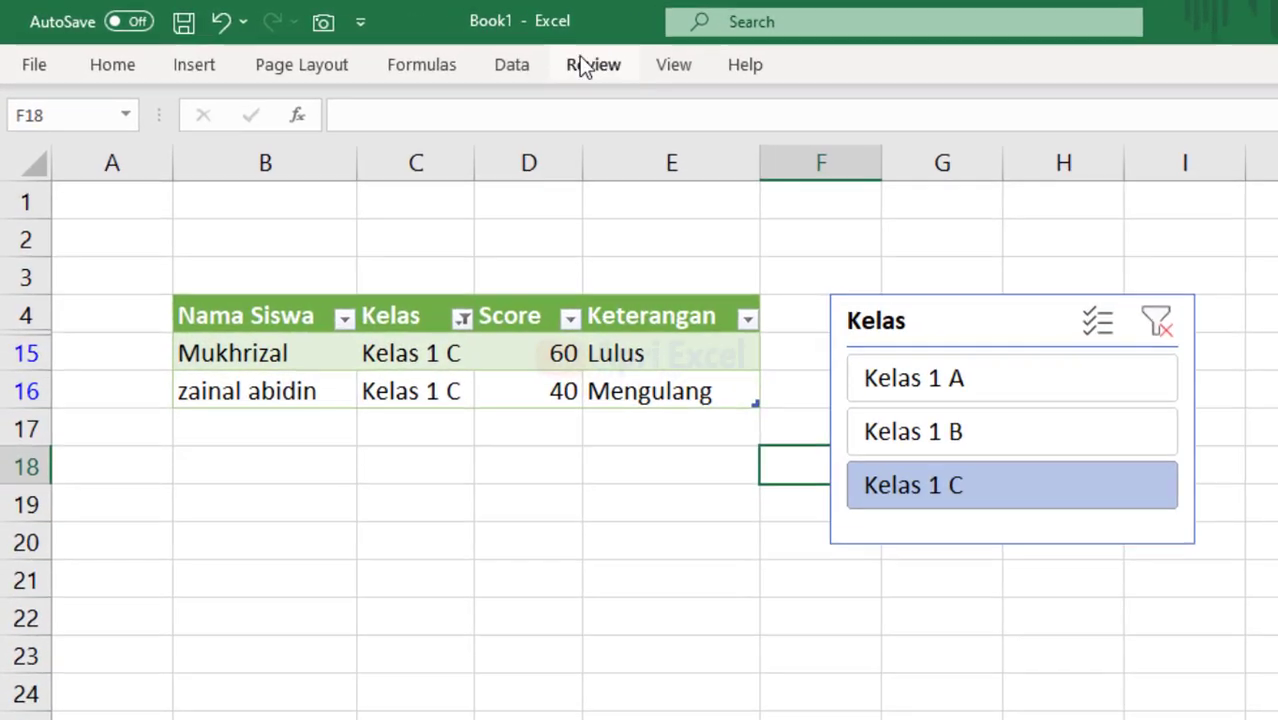
Step: Use Refresh All on the Data tab to pull the new form response into the table
click(528, 70)
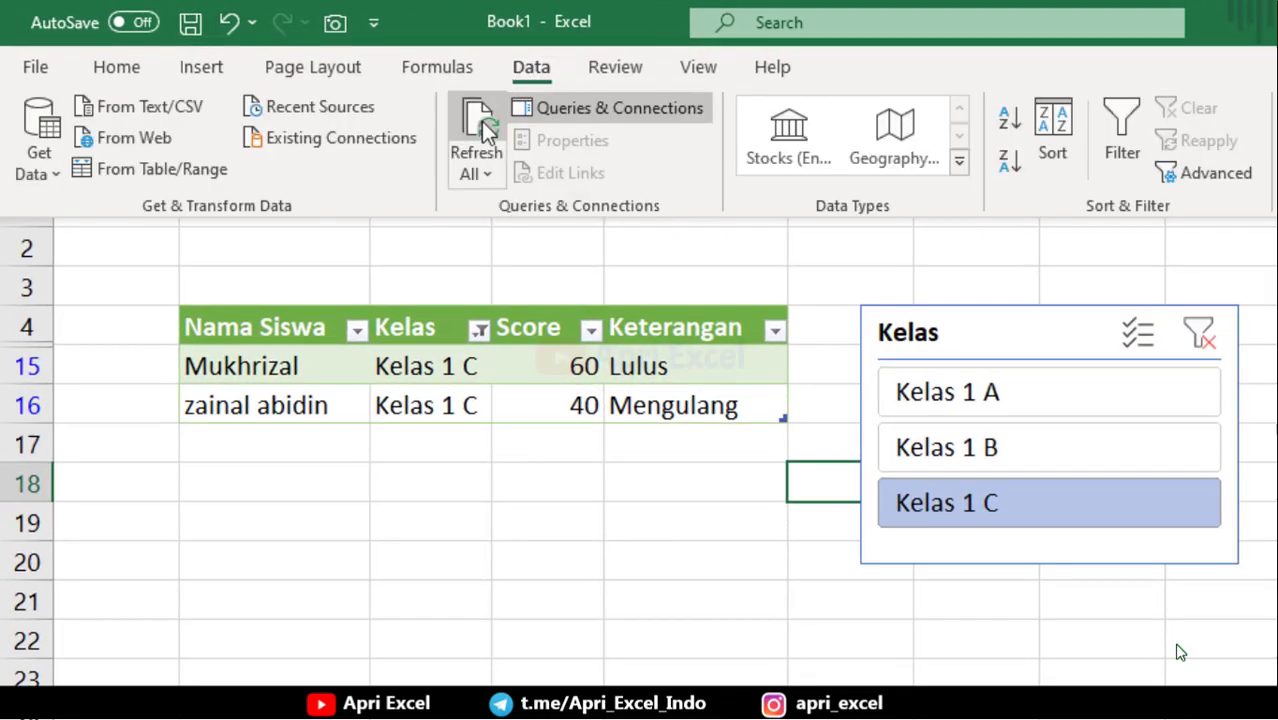
click(482, 121)
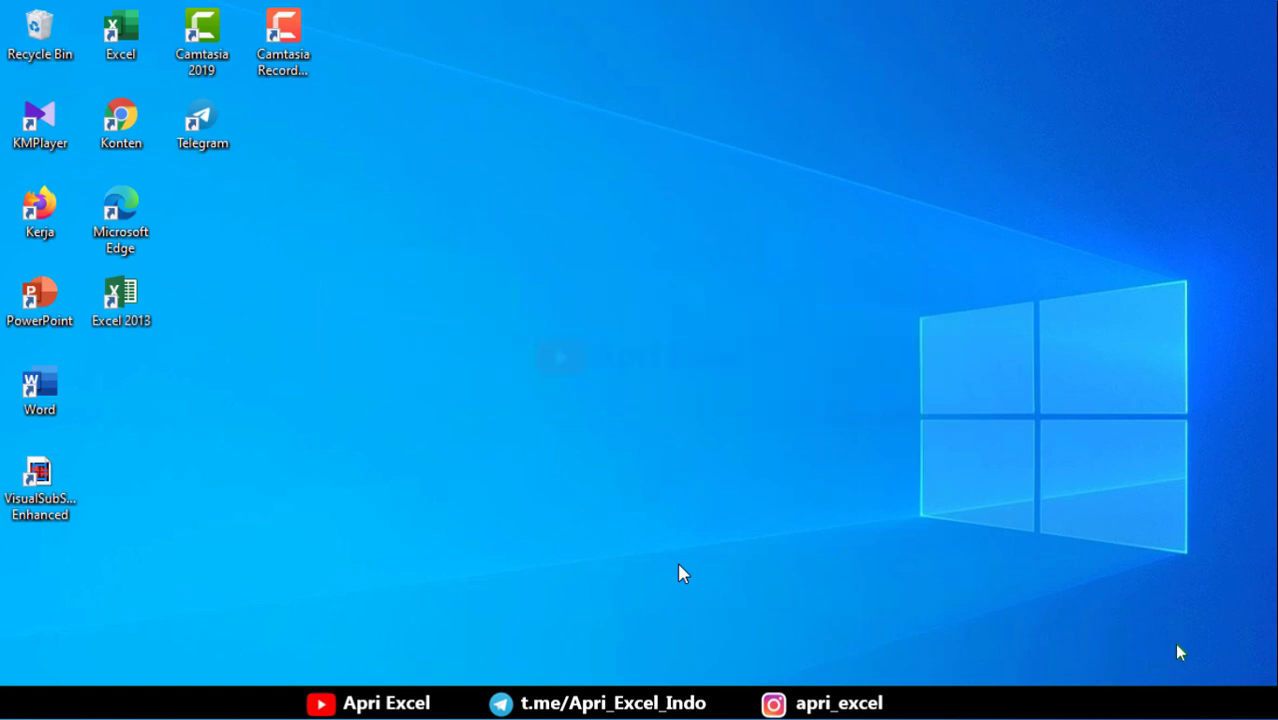
Step: Launch Chrome and open the Rekap Soal Online folder from My Drive
double_click(117, 133)
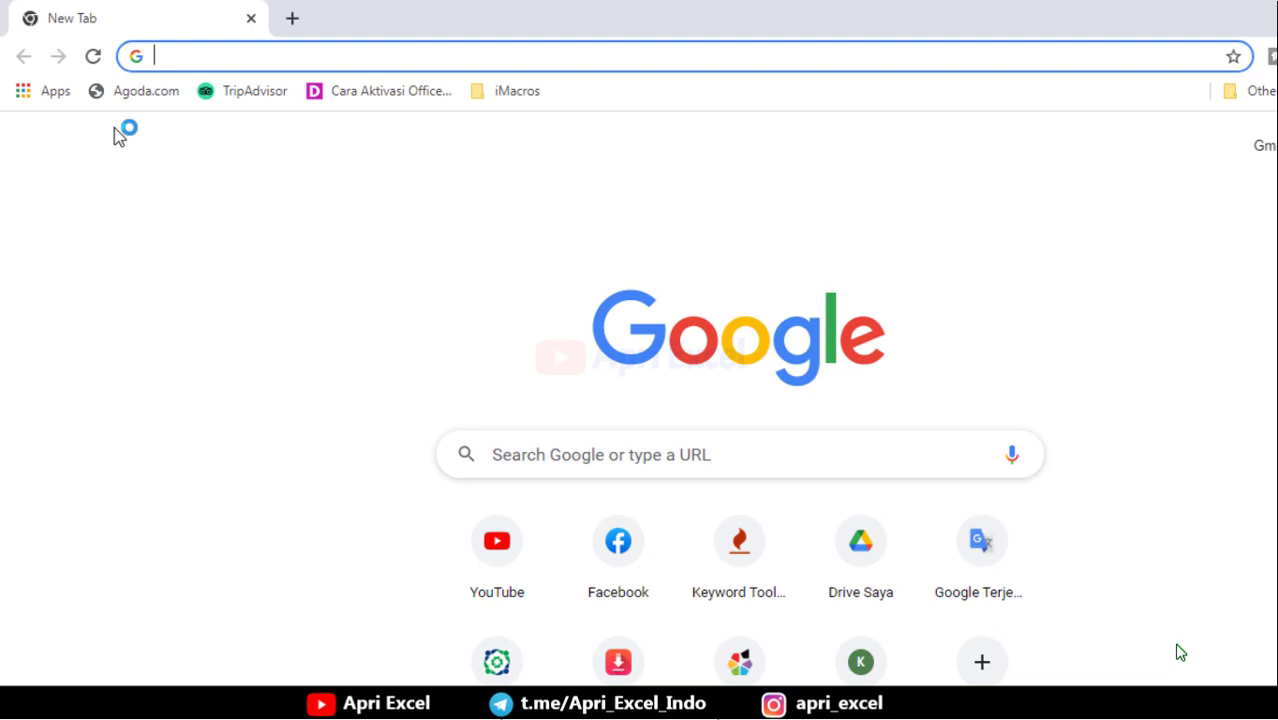
click(863, 569)
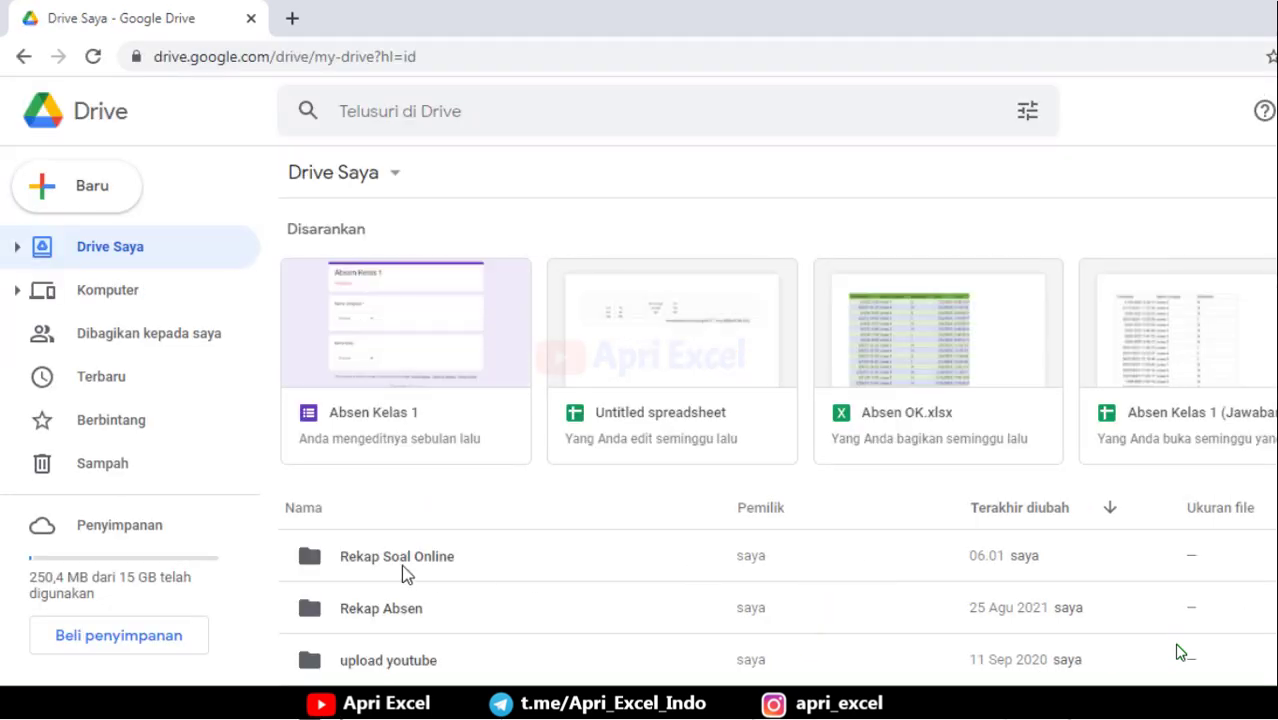
double_click(402, 566)
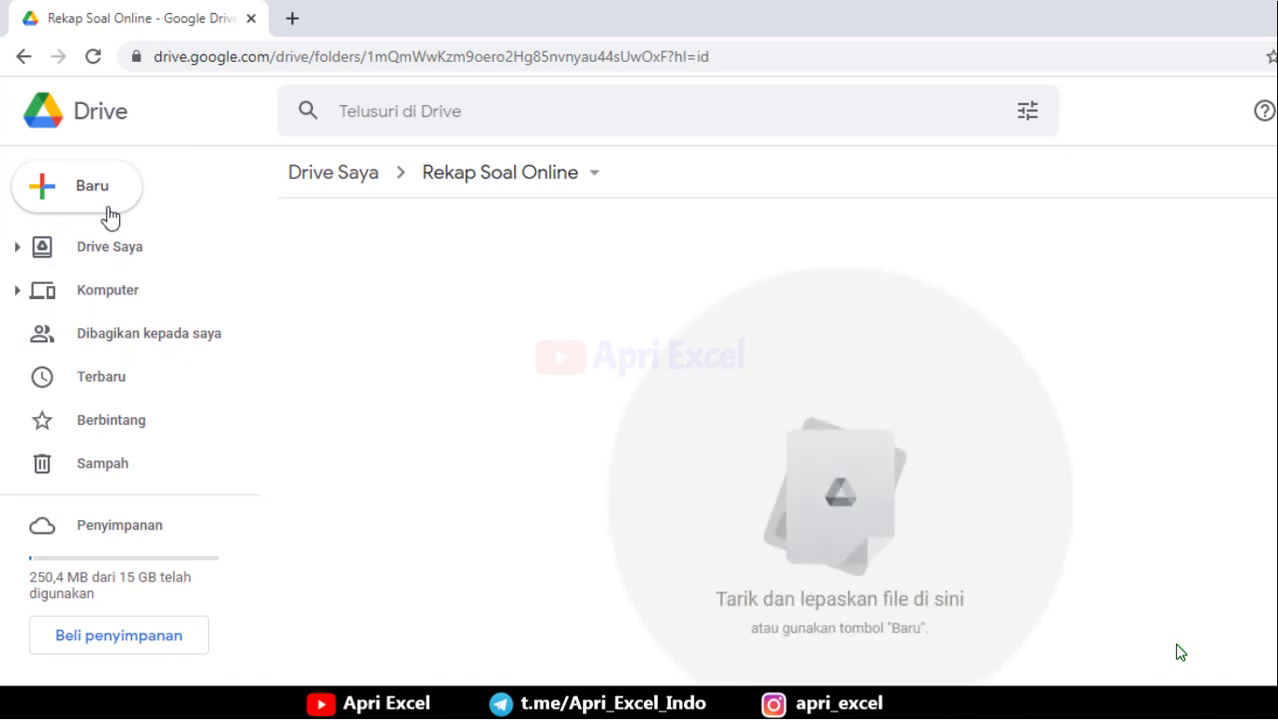
click(102, 200)
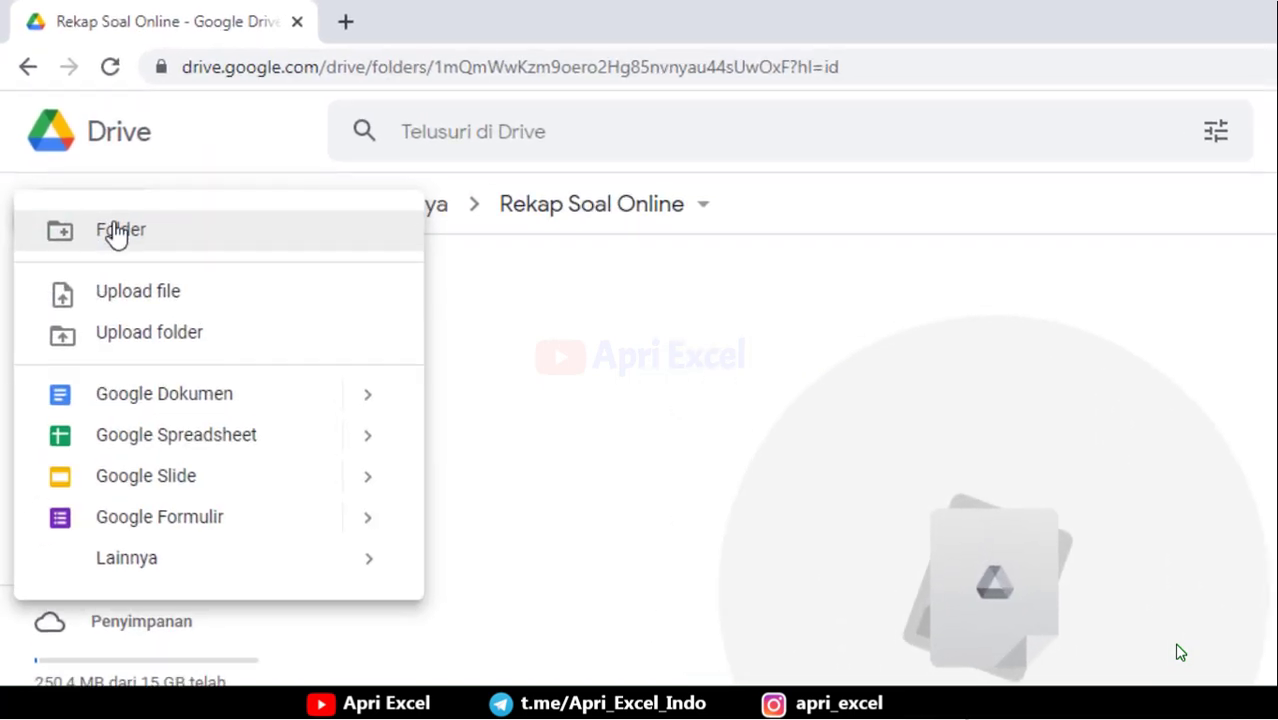
Step: Create a new Google Form and limit it to 1 response per respondent
click(117, 522)
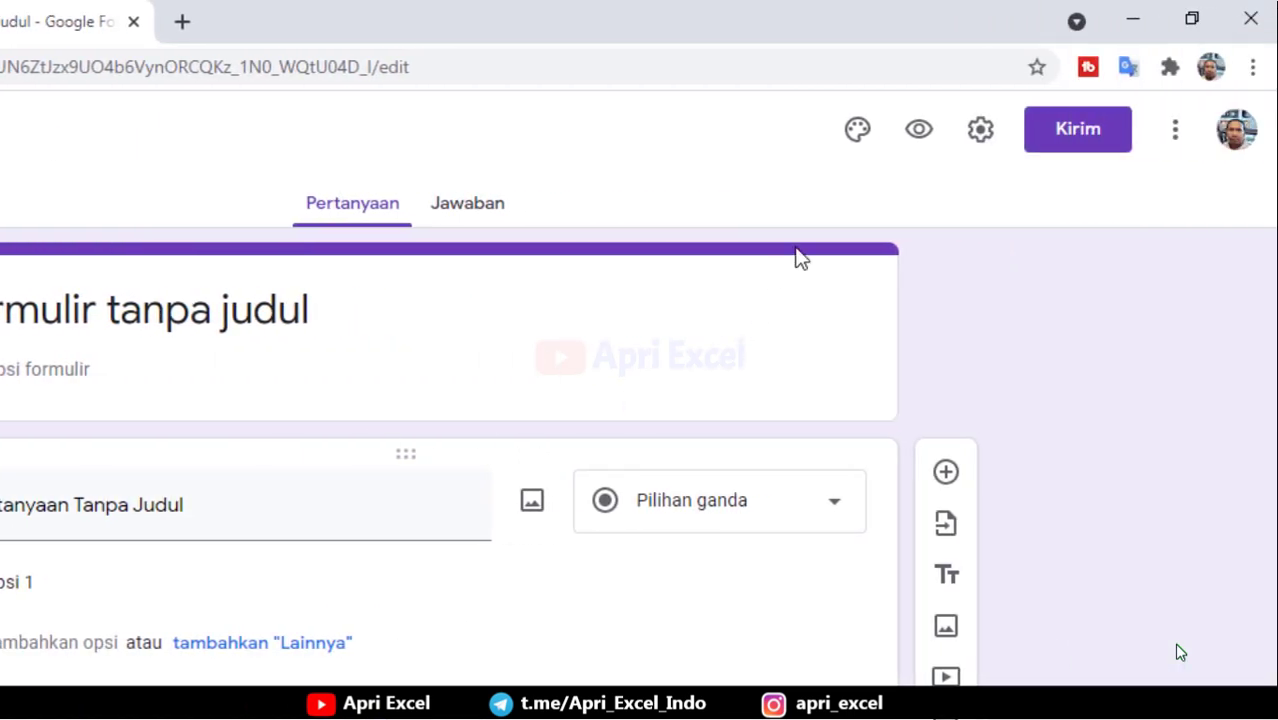
click(976, 138)
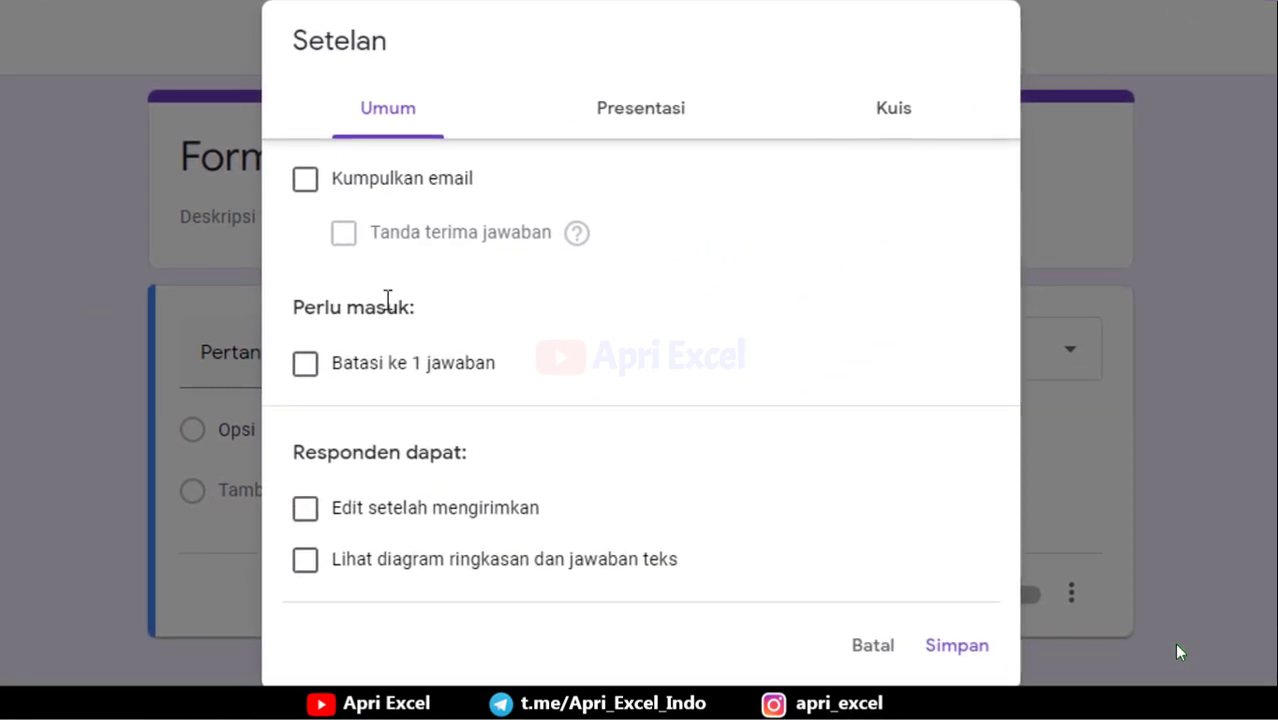
click(306, 366)
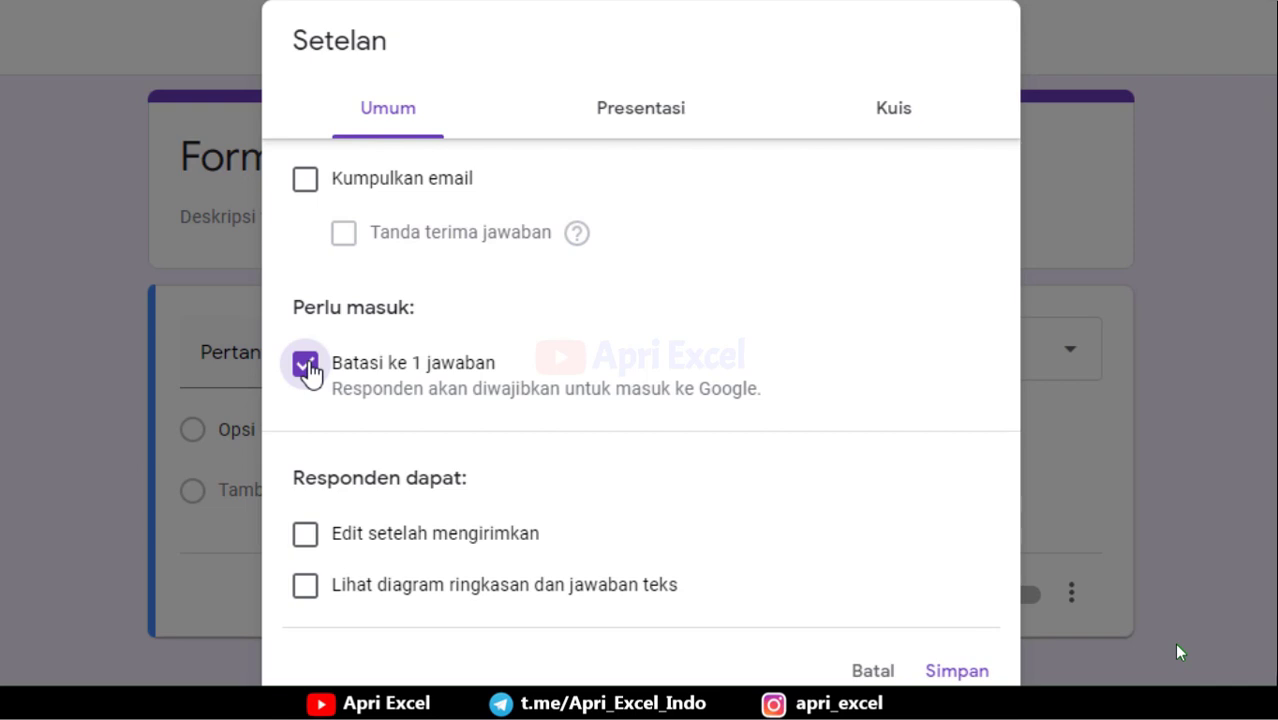
Step: Make the form a quiz that hides correct answers and missed questions, showing only point values
click(616, 110)
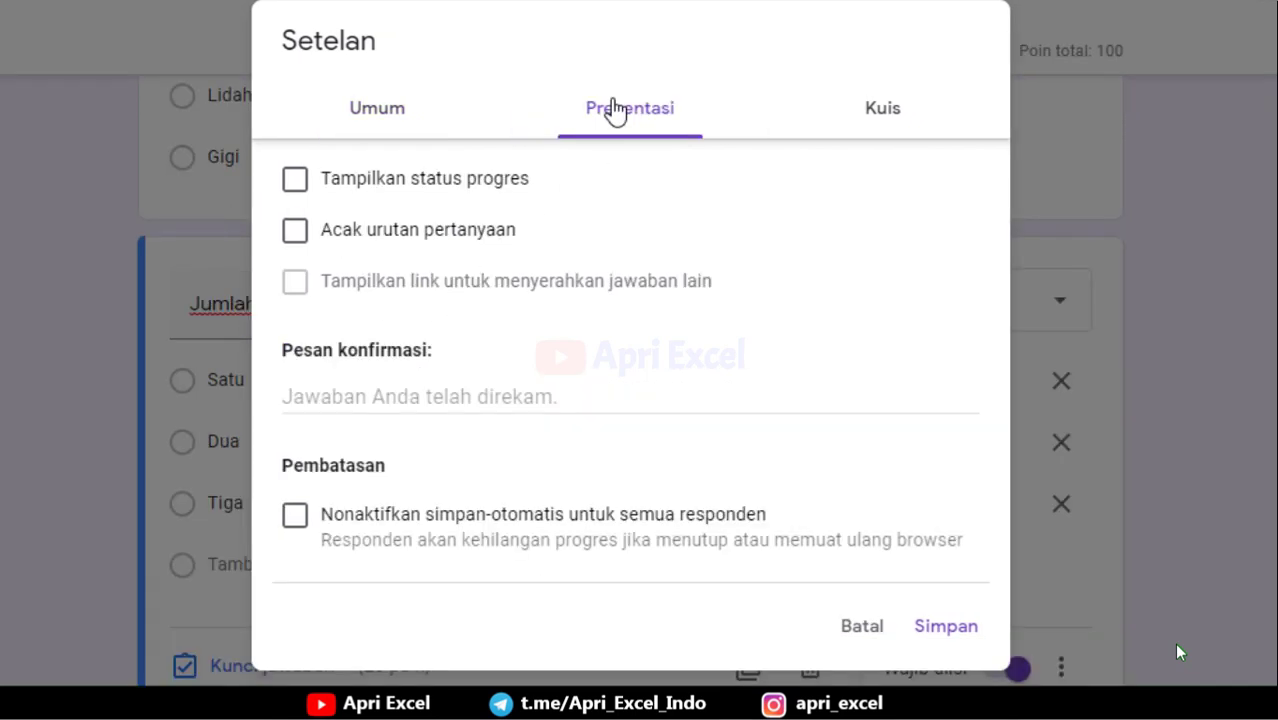
click(885, 110)
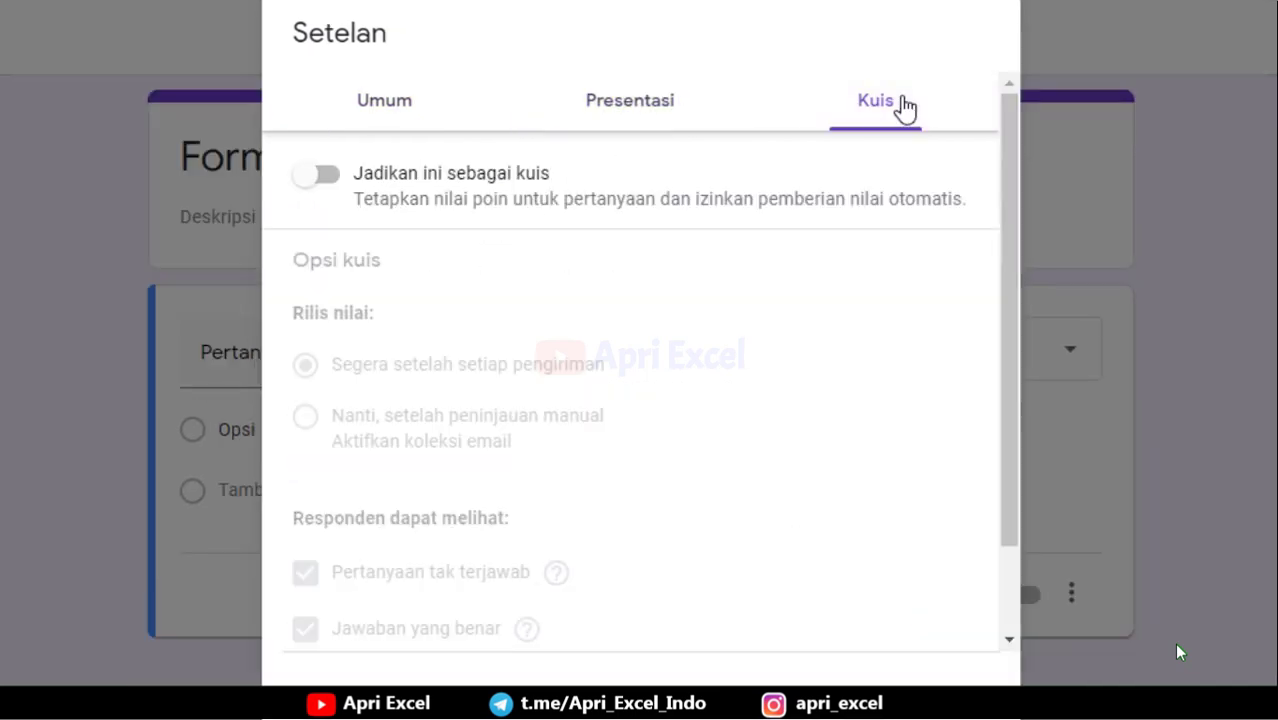
click(322, 176)
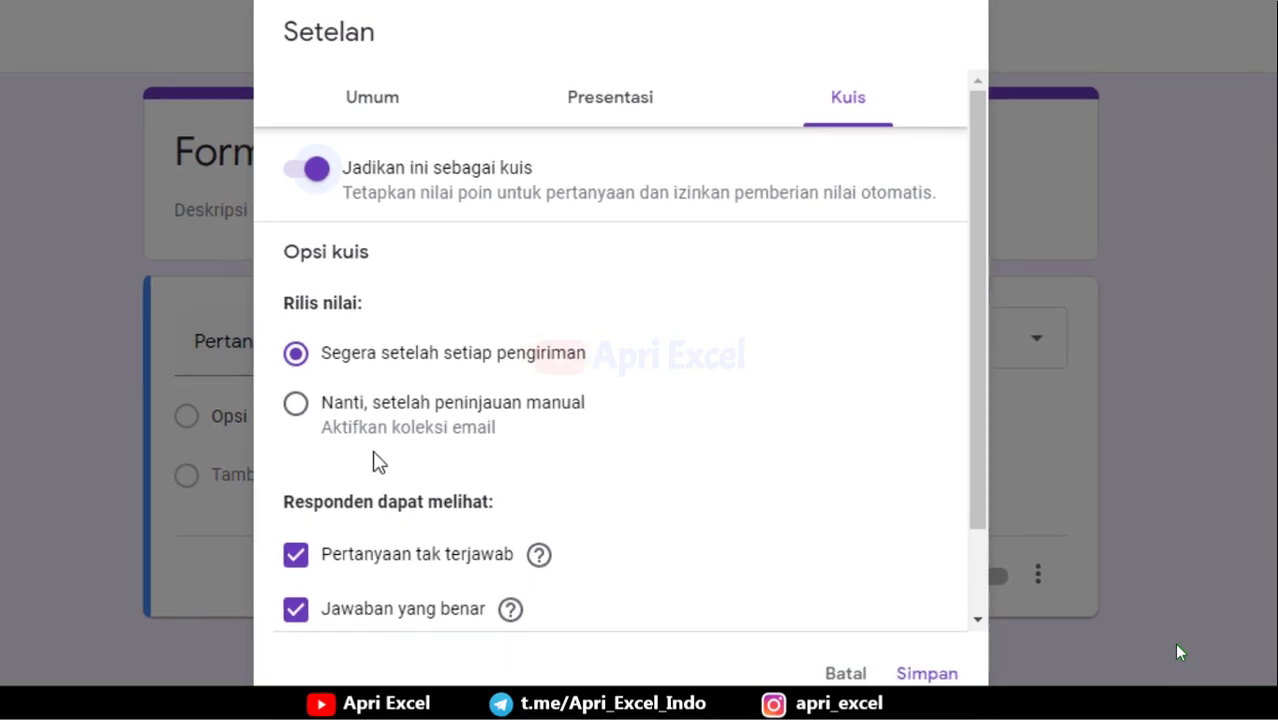
scroll(374, 478, down, 1)
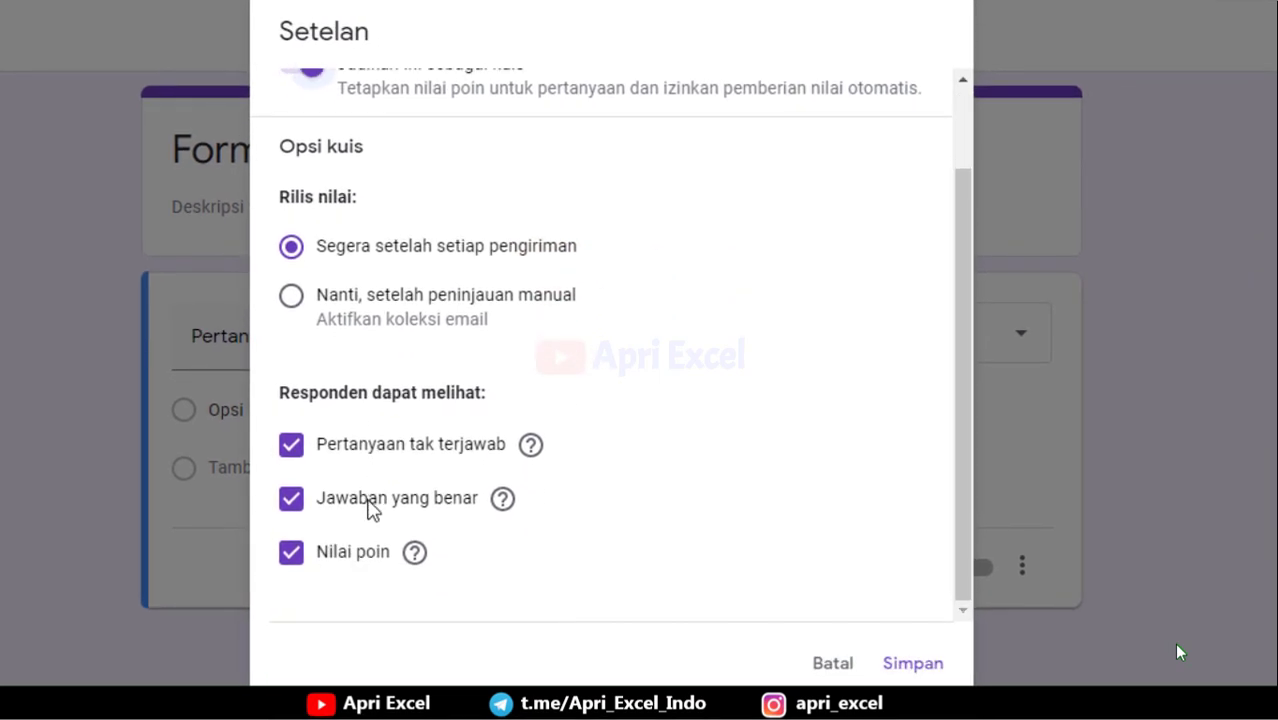
click(370, 506)
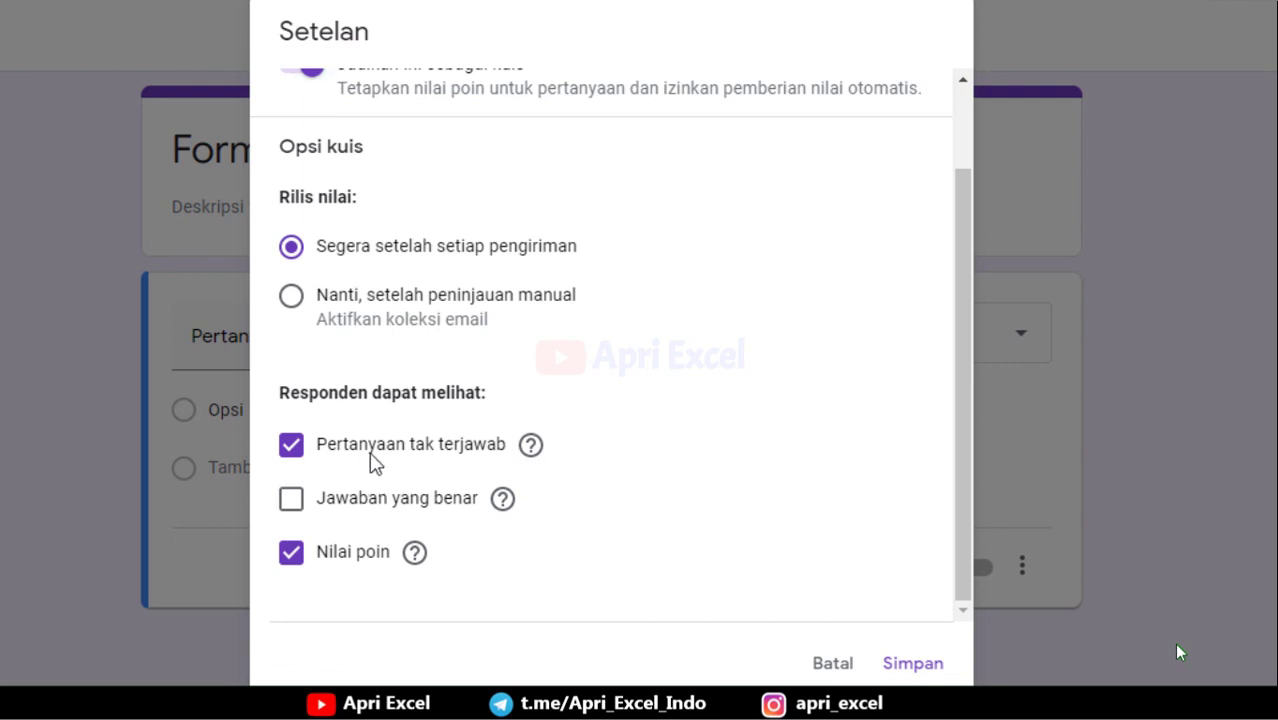
click(373, 455)
click(928, 665)
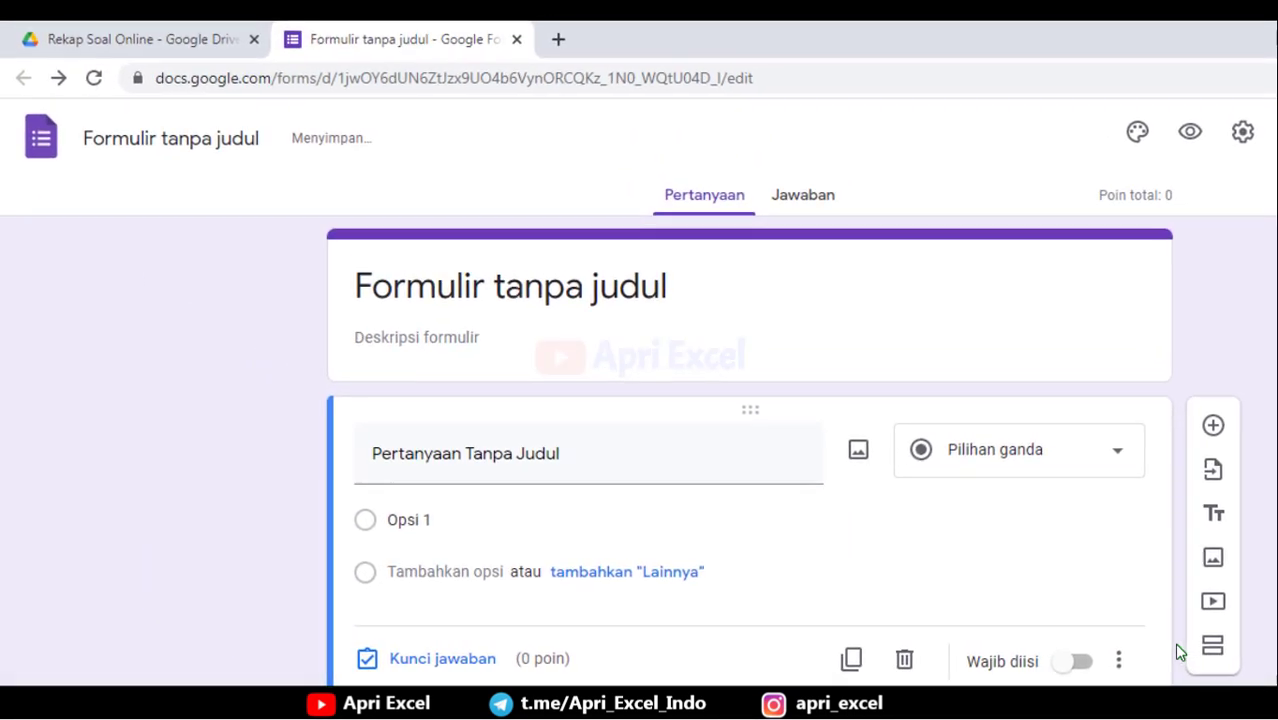
Step: Title the new form 'Soal IPA Kelas 1'
click(172, 143)
text(Soa)
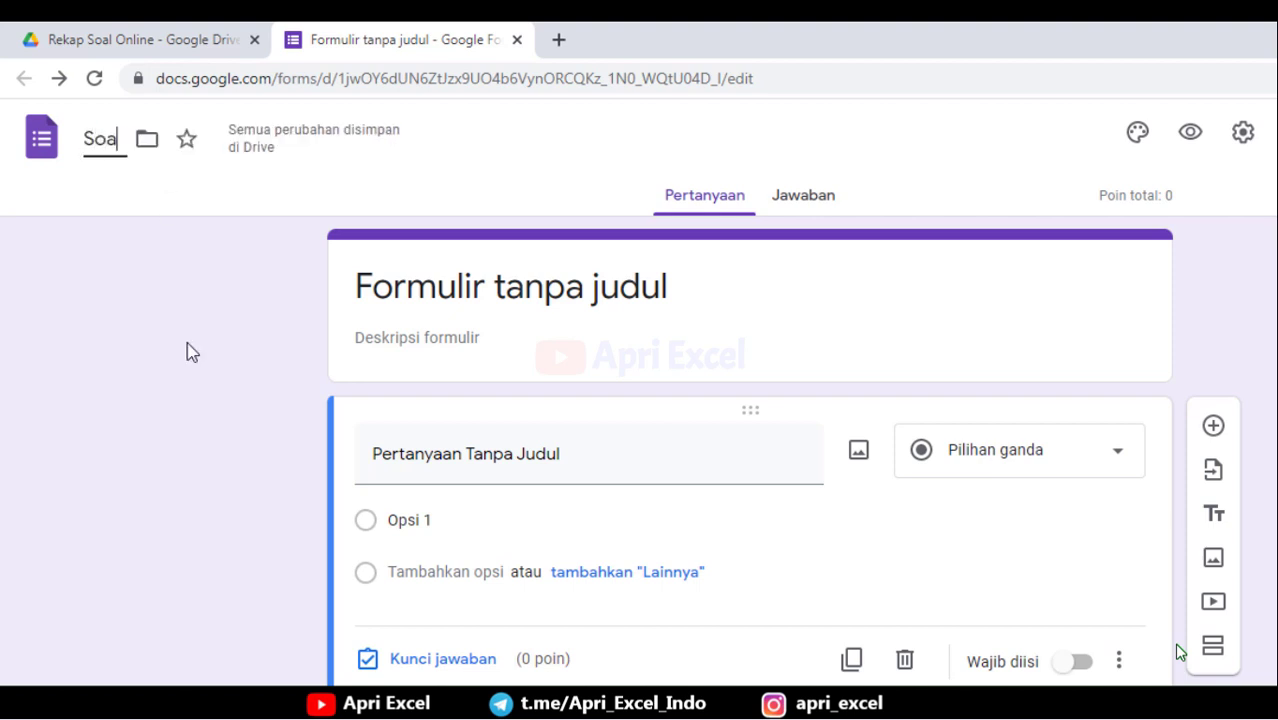
text(l IPA Kelas 1)
key(Return)
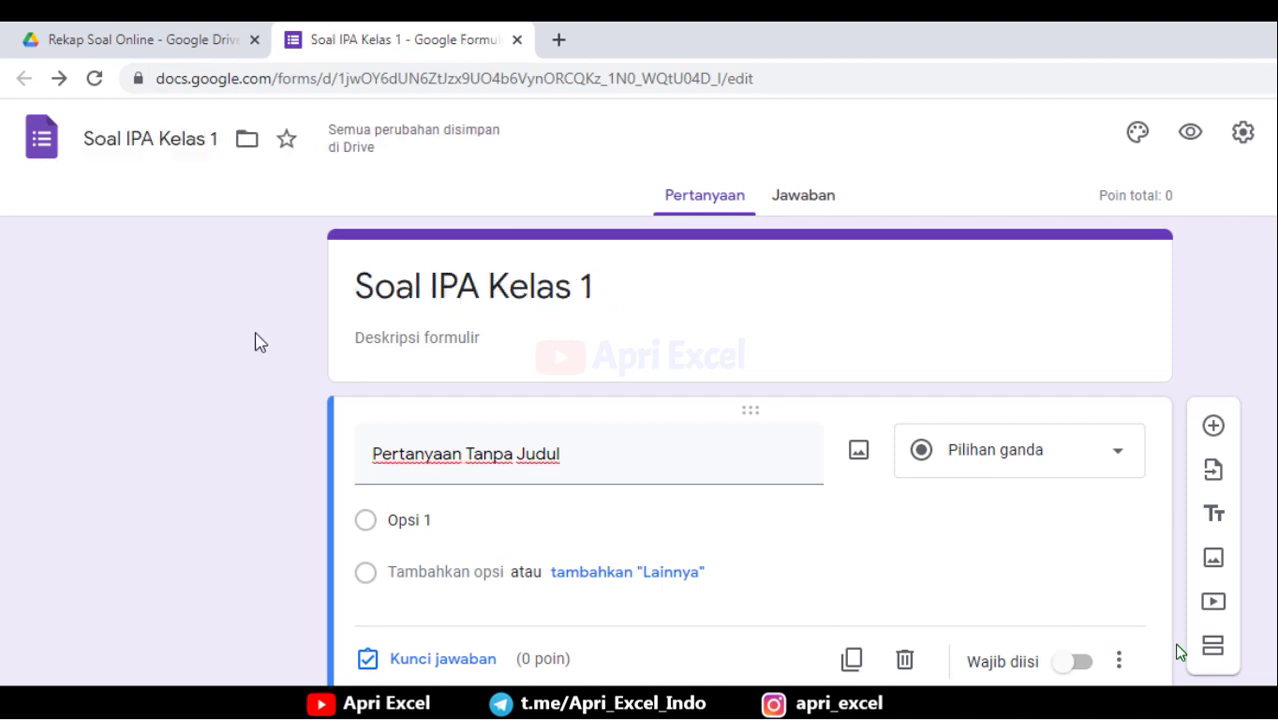
Step: Add a required Kelas question with options Kelas 1 A, Kelas 1 B and Kelas 1 C
click(460, 455)
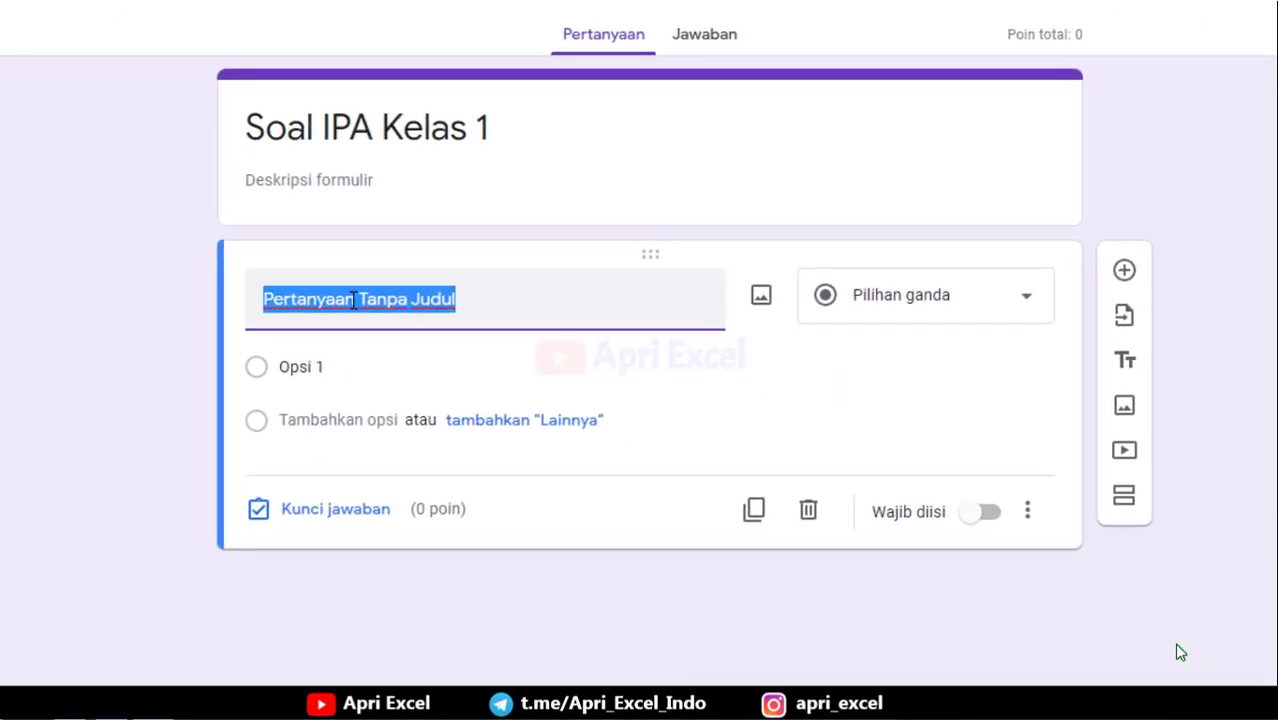
text(Kelas)
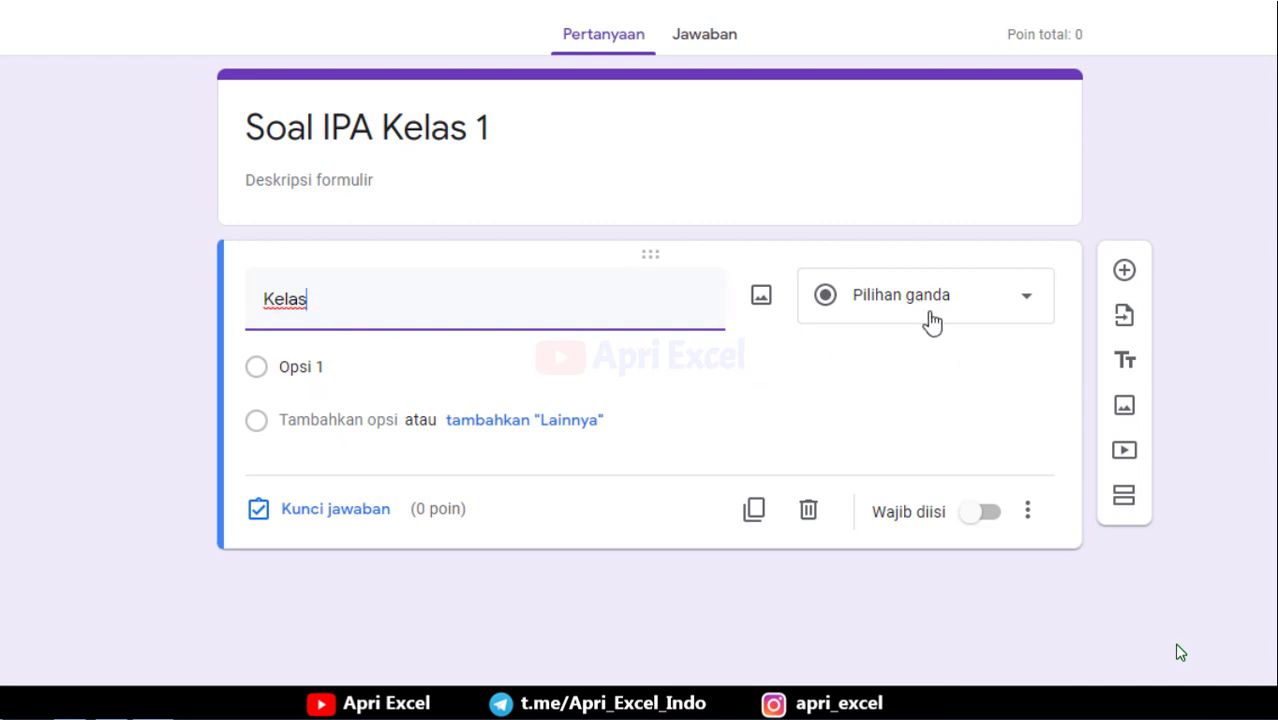
click(426, 361)
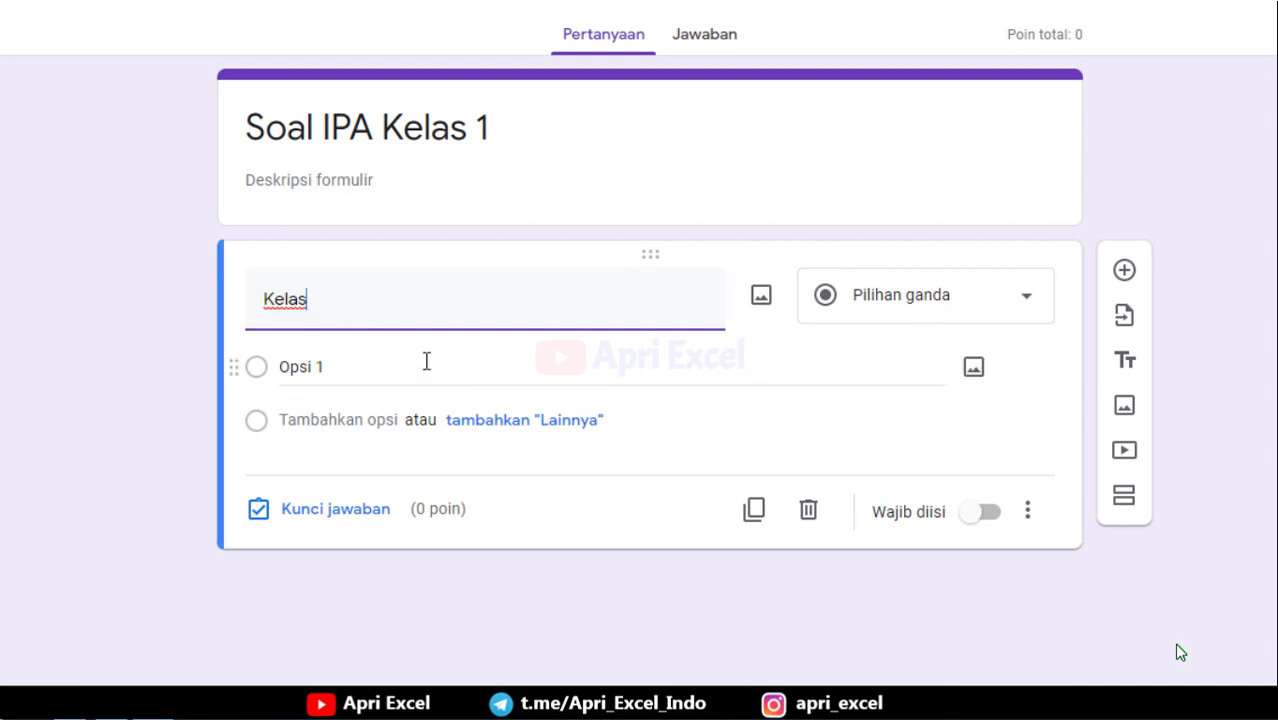
text(Kelas 1 A)
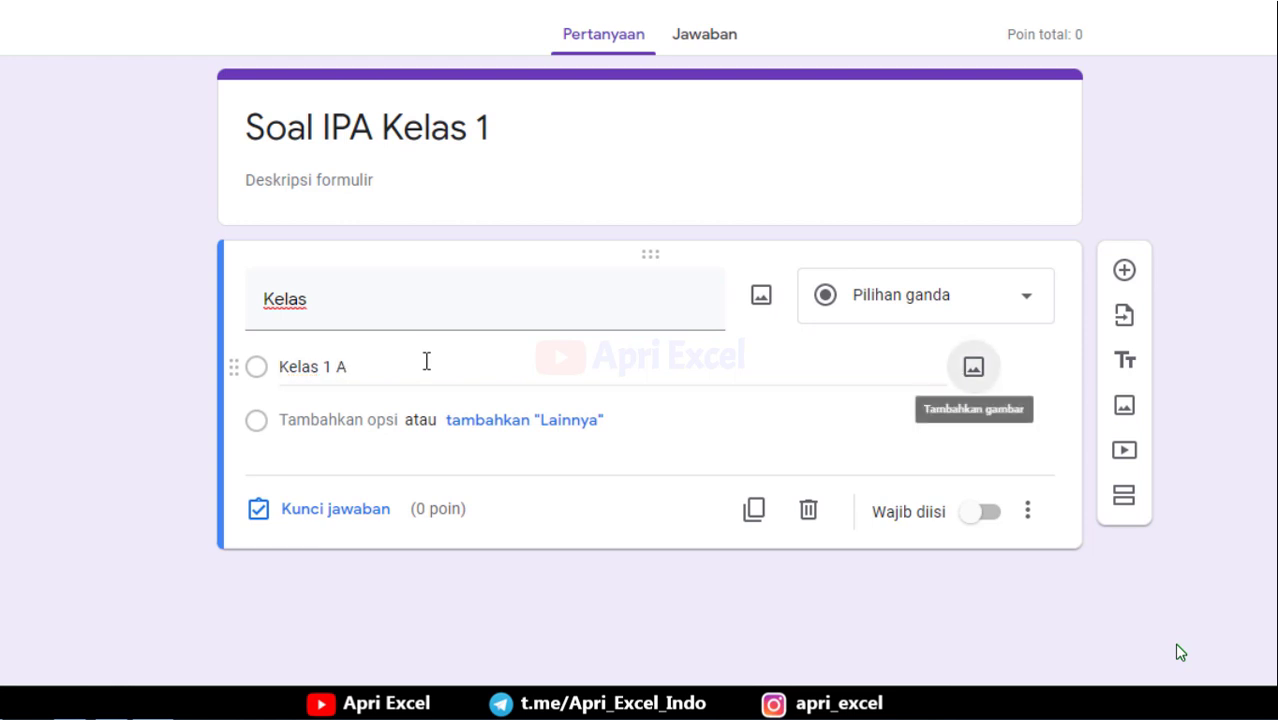
key(Return)
text(Kelas 1 B)
key(Return)
text(K)
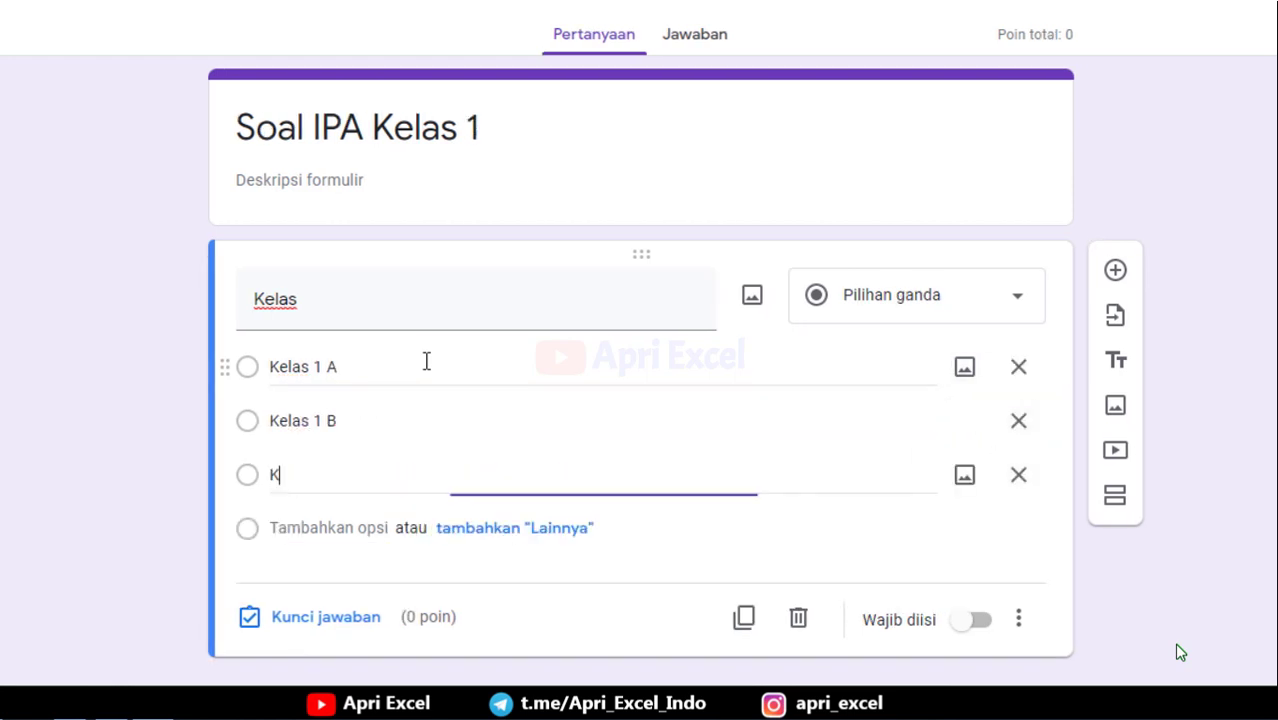
text(elas 1 C)
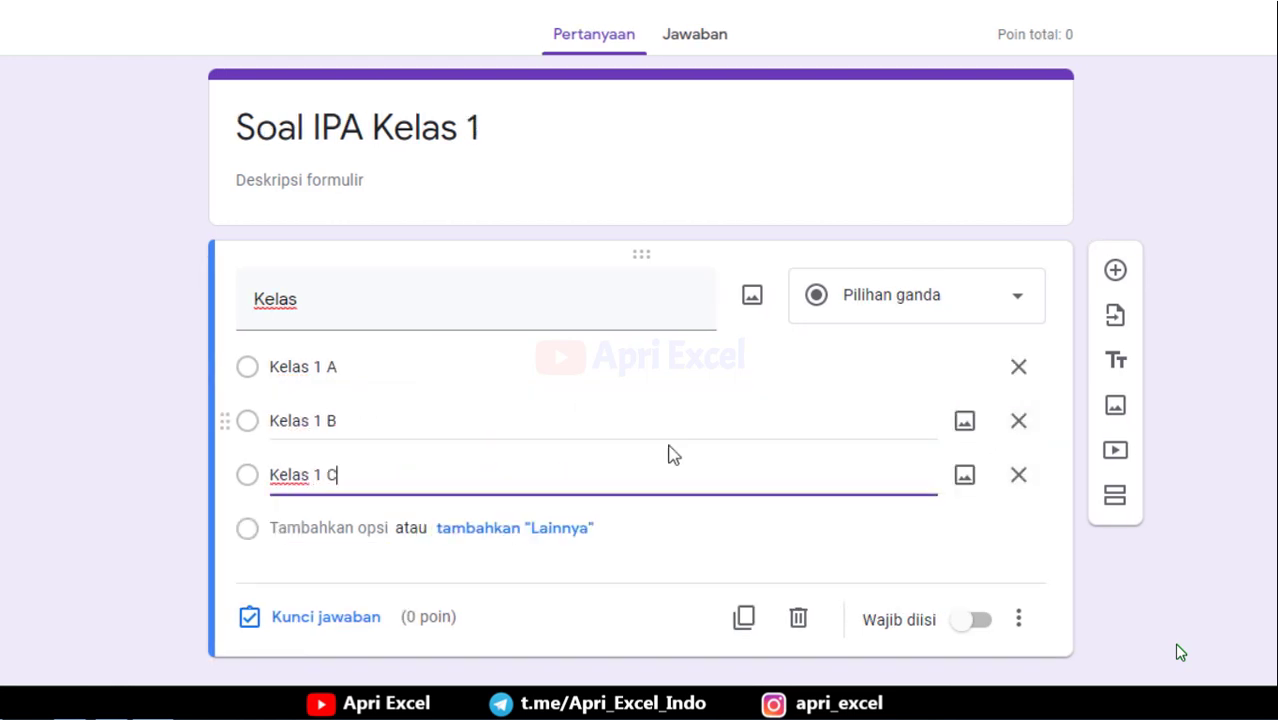
click(972, 624)
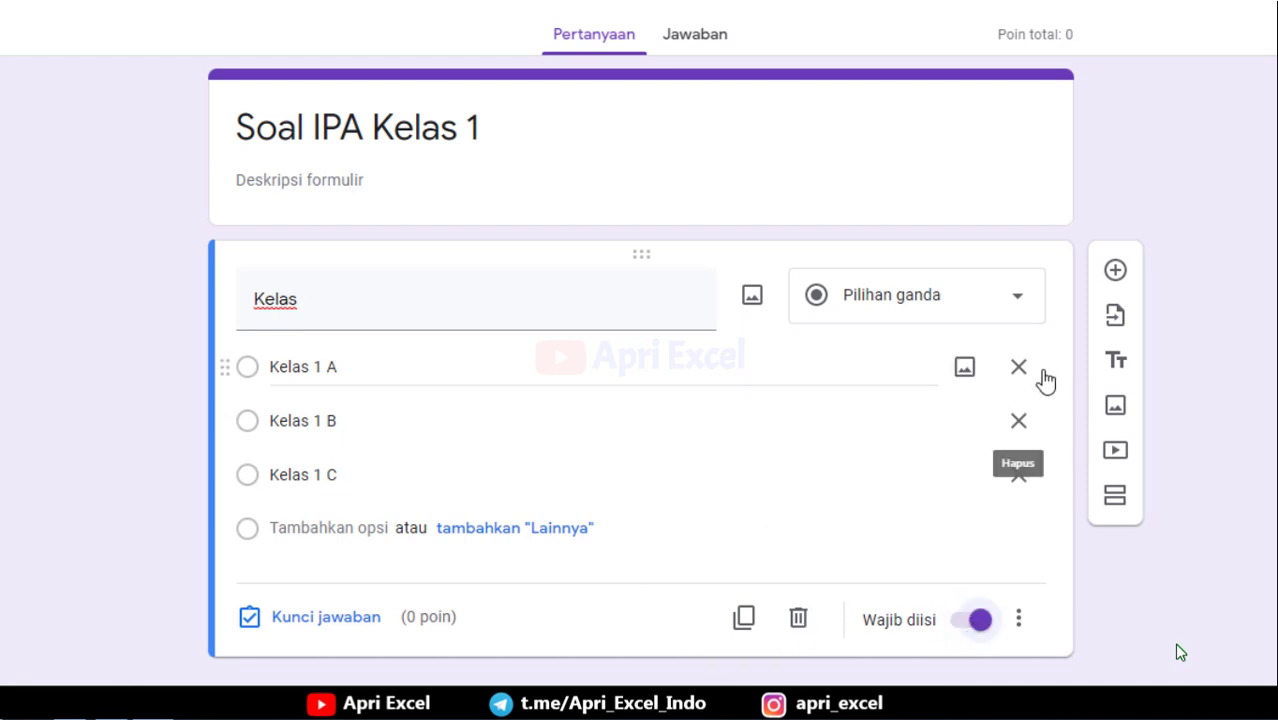
click(1118, 272)
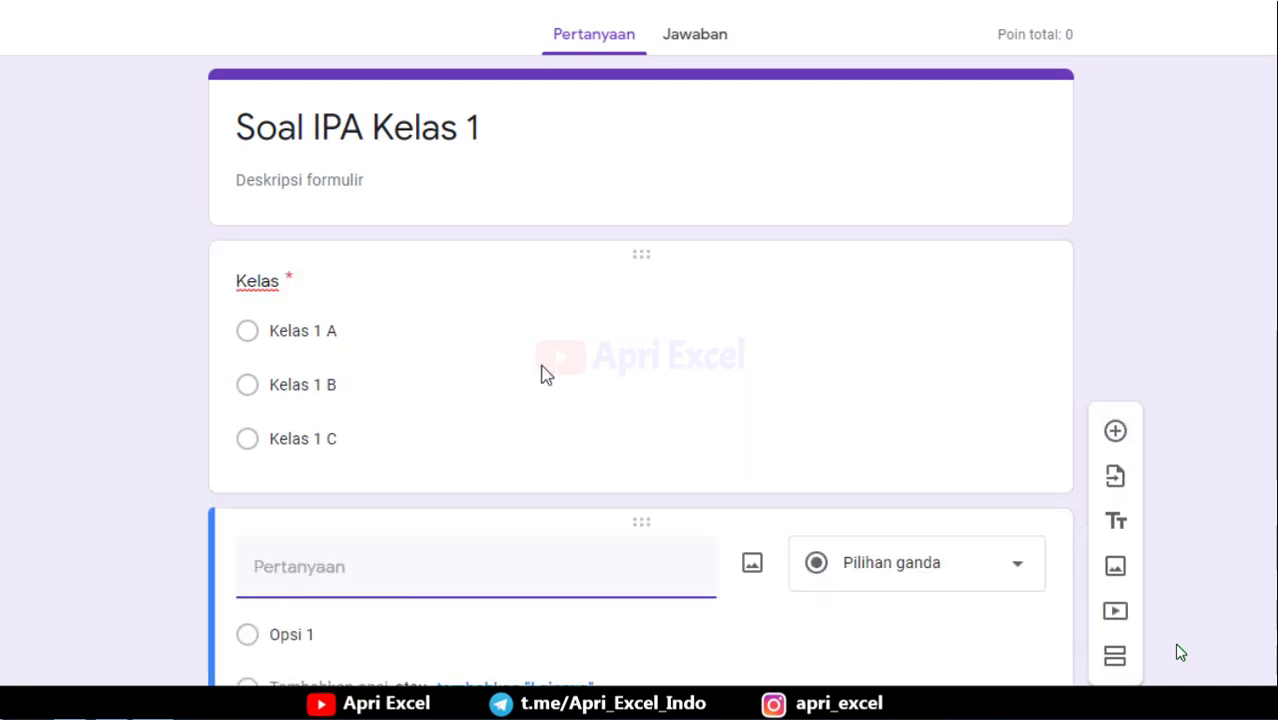
Step: Add 'Nama Siswa' as a required short-answer question below Kelas
scroll(520, 378, down, 2)
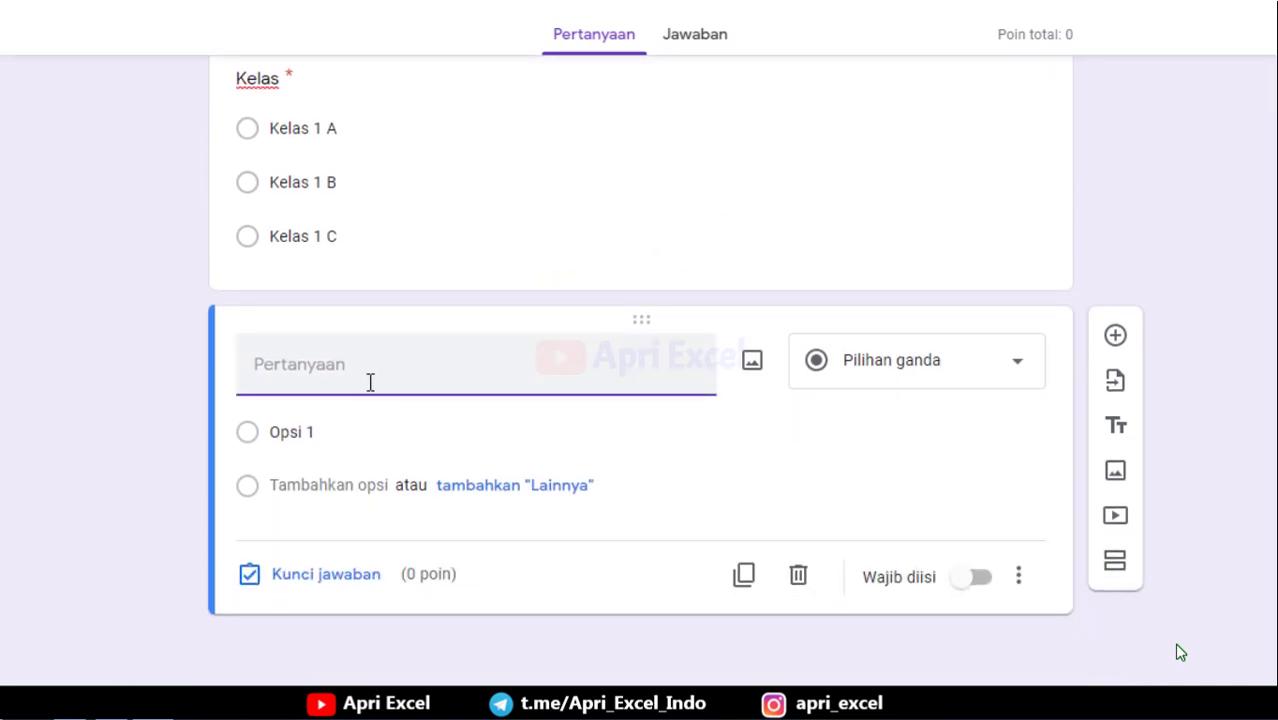
text(Nama Siswa)
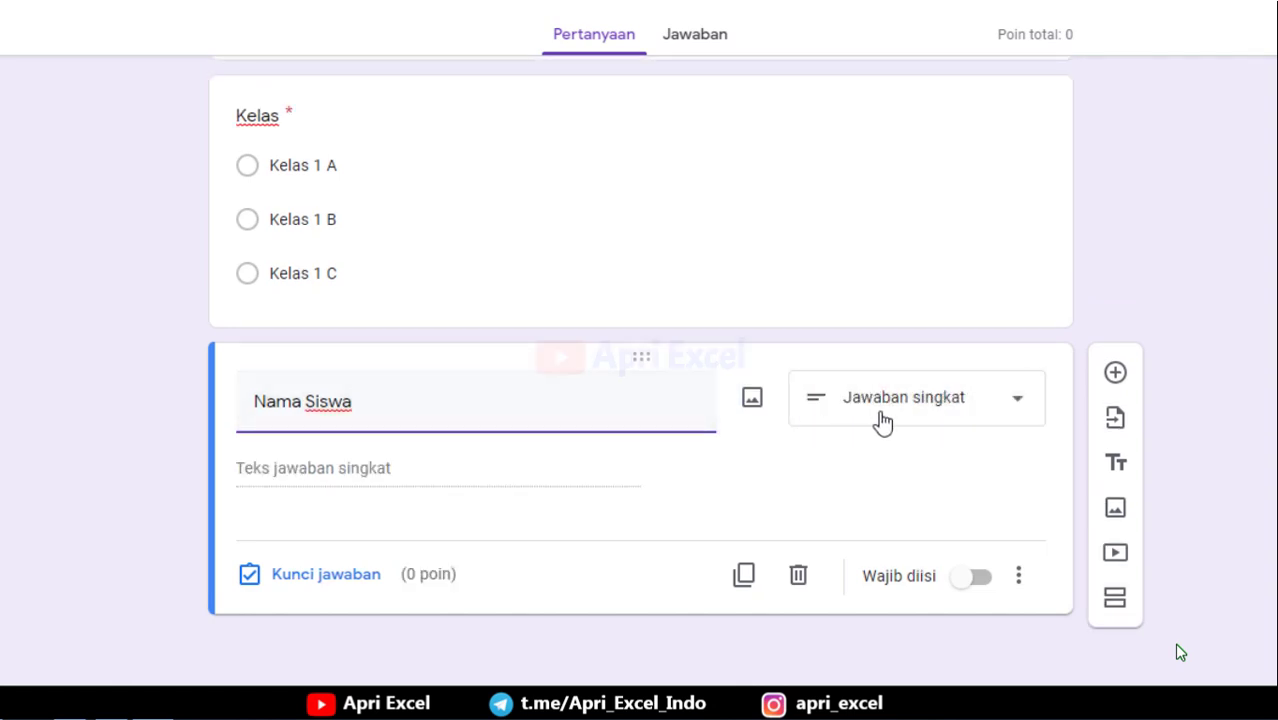
click(969, 580)
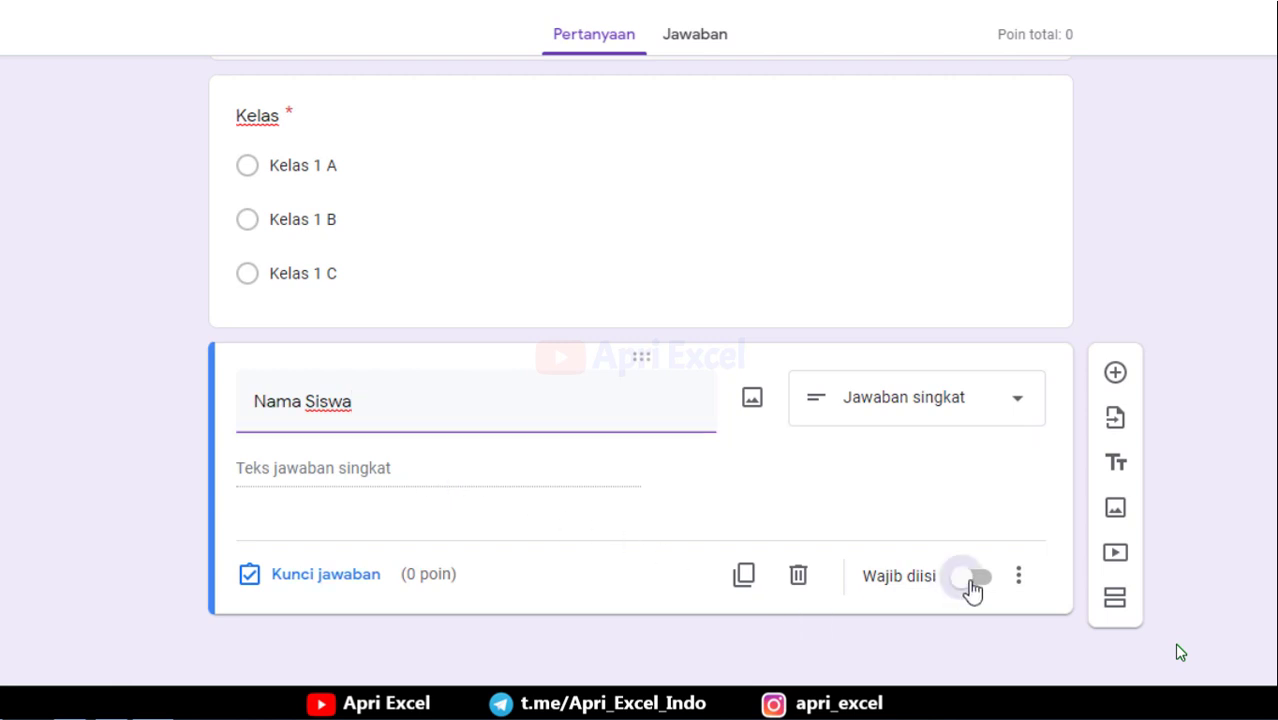
click(1115, 372)
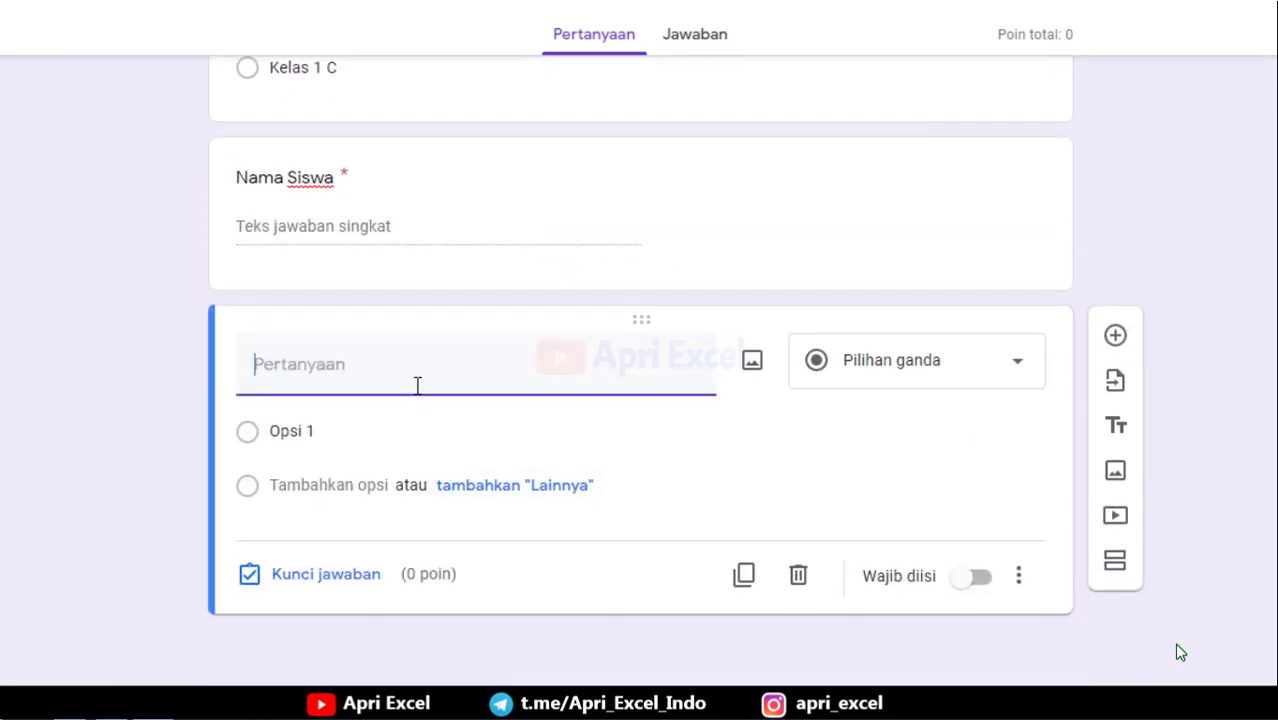
Step: Add the required 20-point eye question with options Melihat, Mendengar, Mengunyah, marking Melihat correct
text(Mata adalah salah satu organ dari tubuh manusia yang umumnya dipakai untuk)
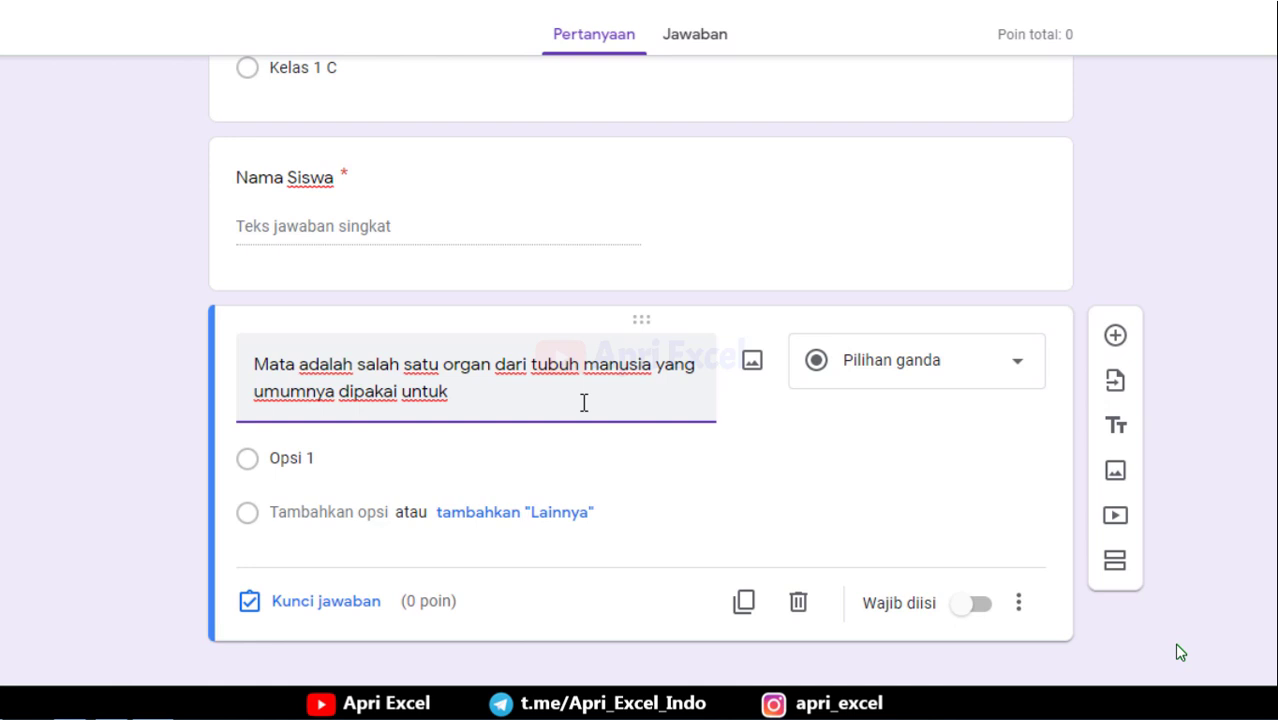
click(300, 458)
text(Melihat Mendengar Mengunyah)
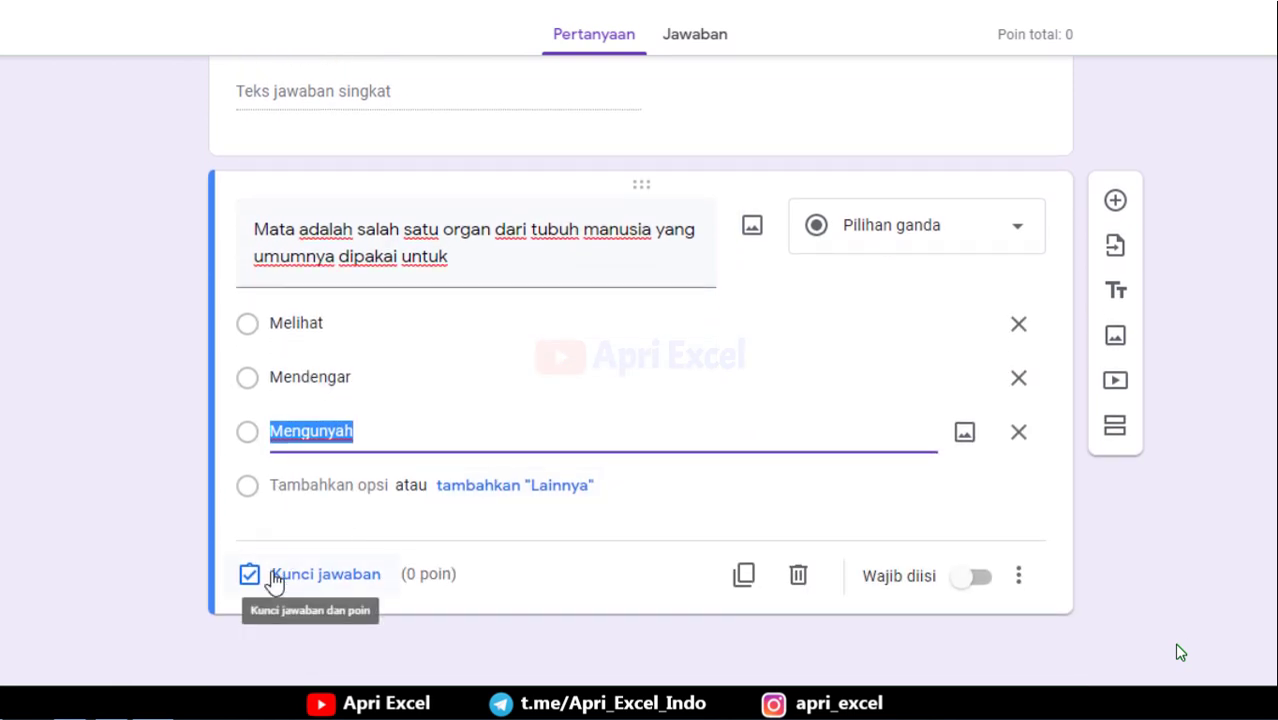
click(275, 580)
text(20)
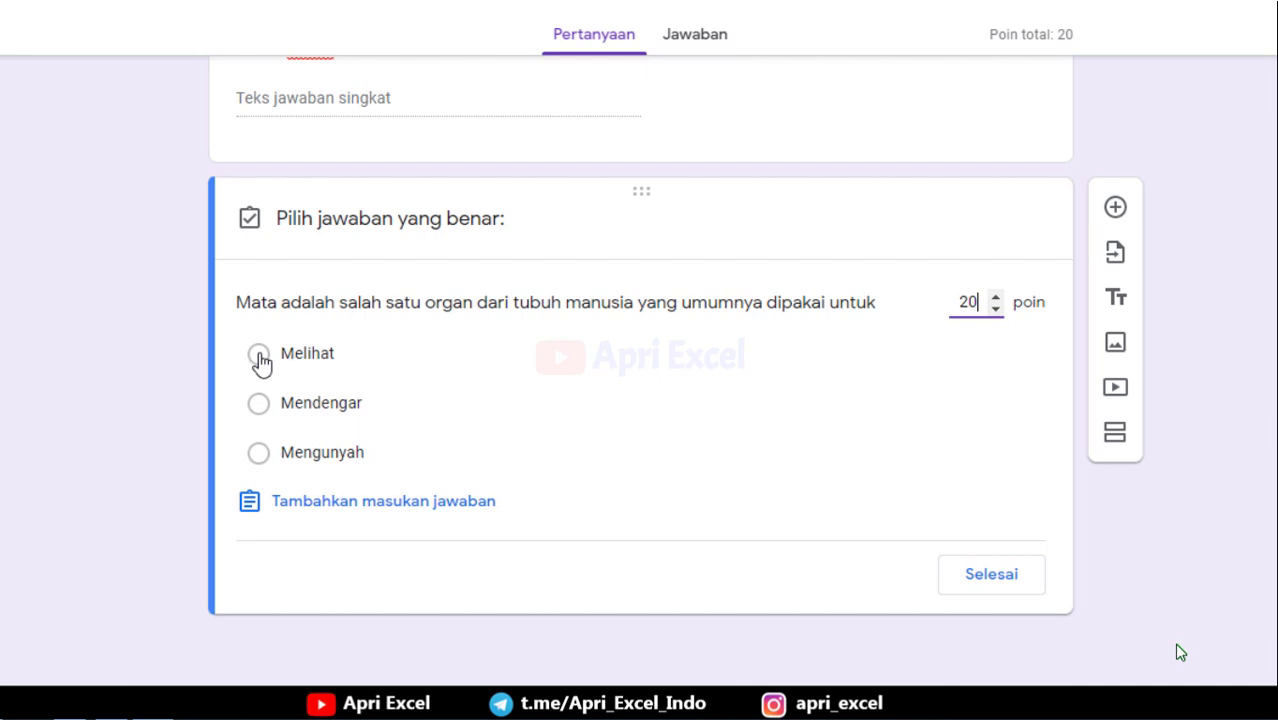
click(259, 355)
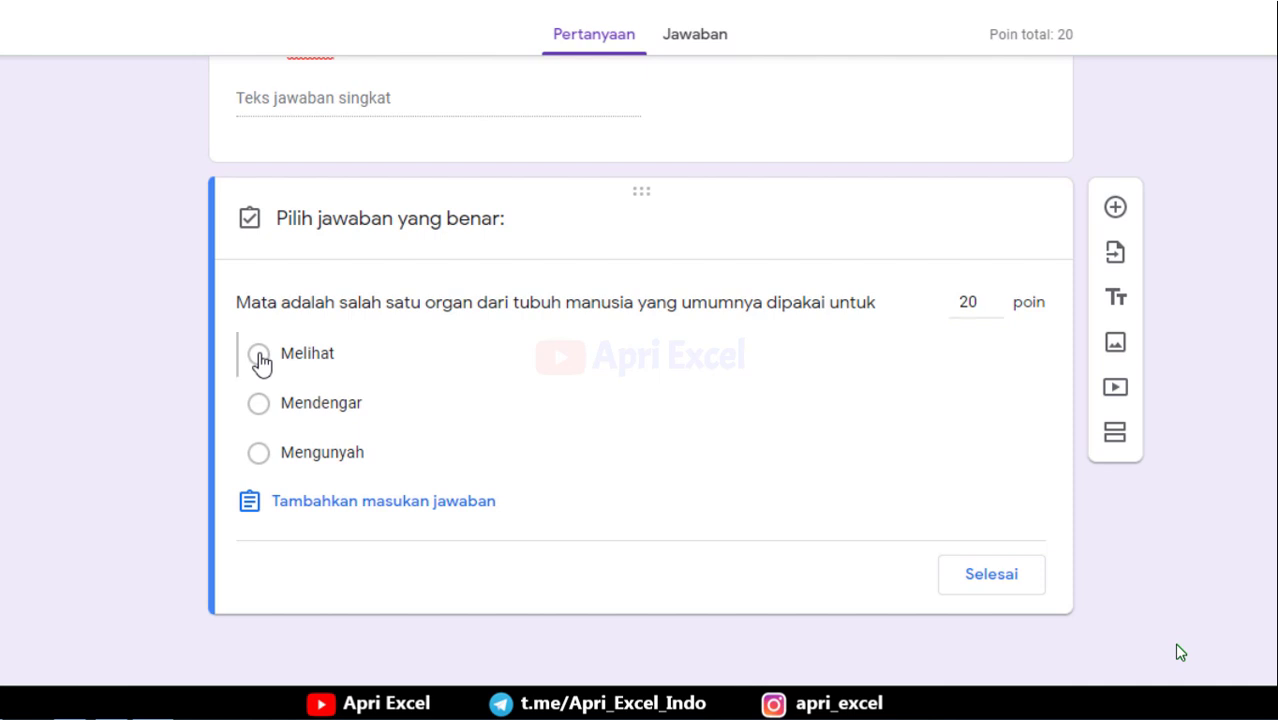
click(997, 573)
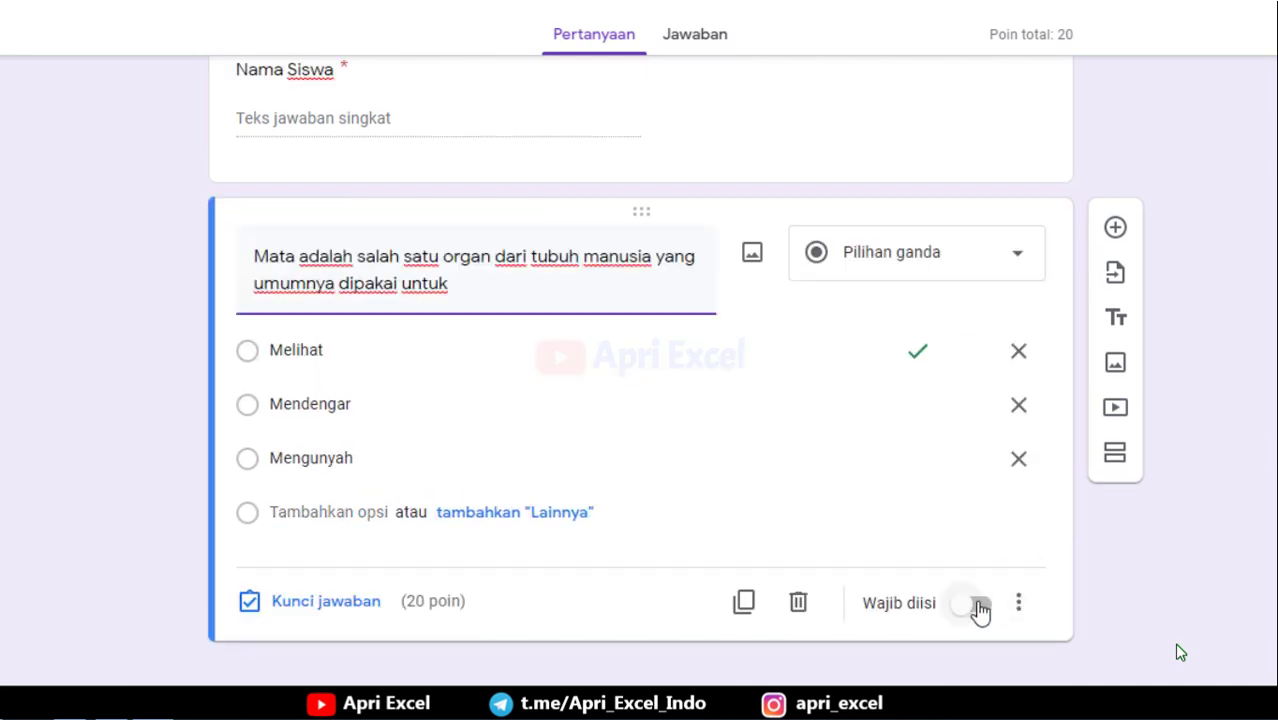
click(978, 605)
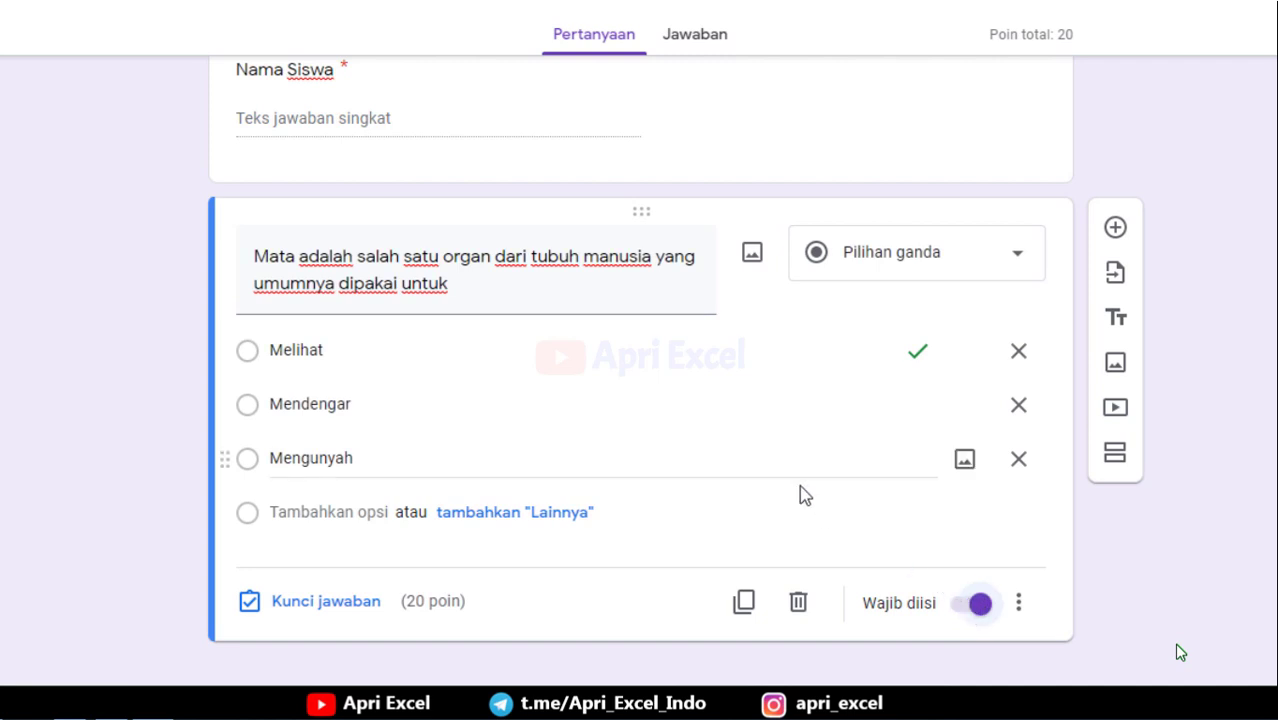
Step: Add required 20-point question 'Manusia mendengarkan menggunakan' with options Mata, Telinga, Tangan; Telinga correct
click(1118, 232)
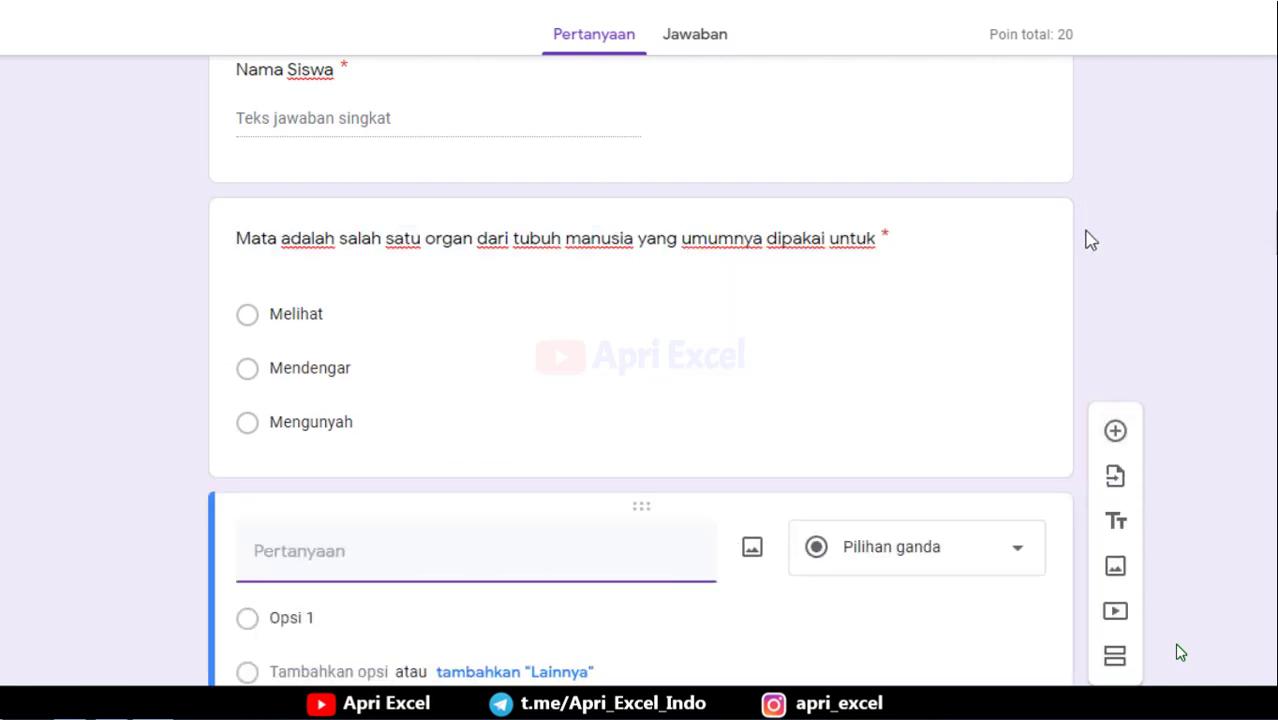
text(Manusia mendengarkan menggunakan)
click(355, 431)
text(Mata Telinga Tangan)
scroll(355, 421, down, 1)
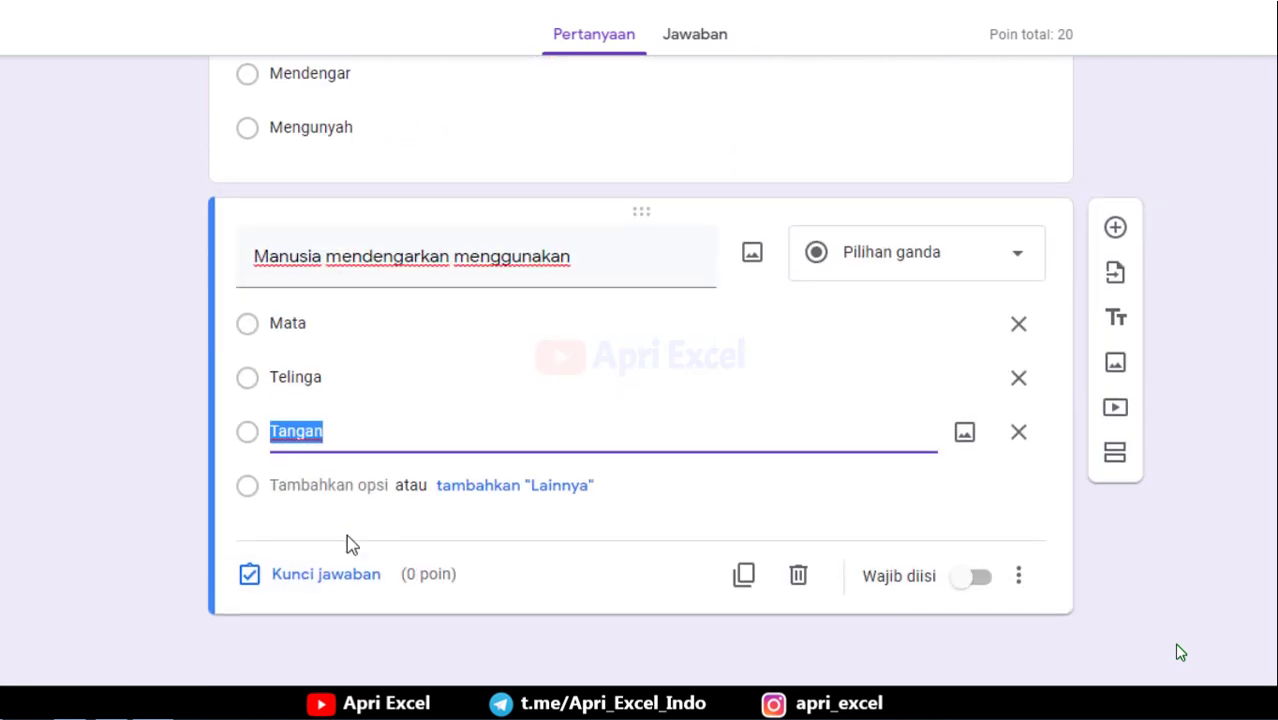
click(330, 575)
click(305, 428)
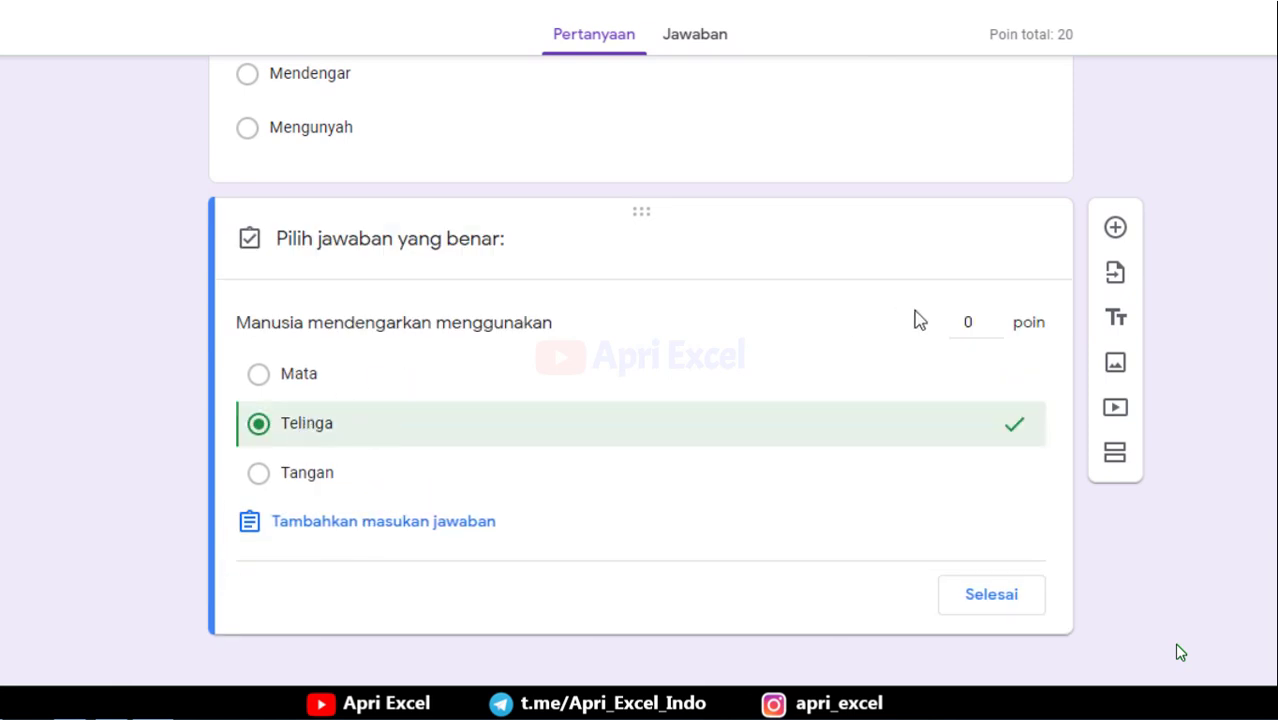
text(0)
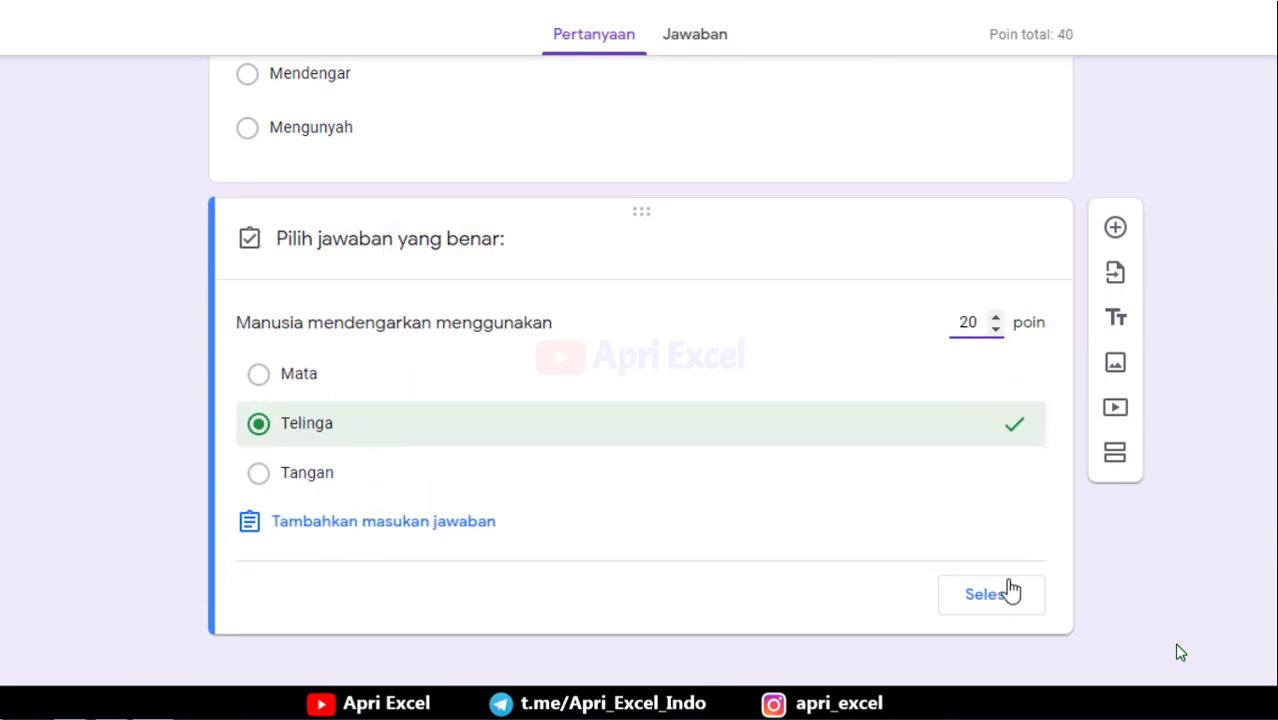
click(1005, 600)
click(975, 576)
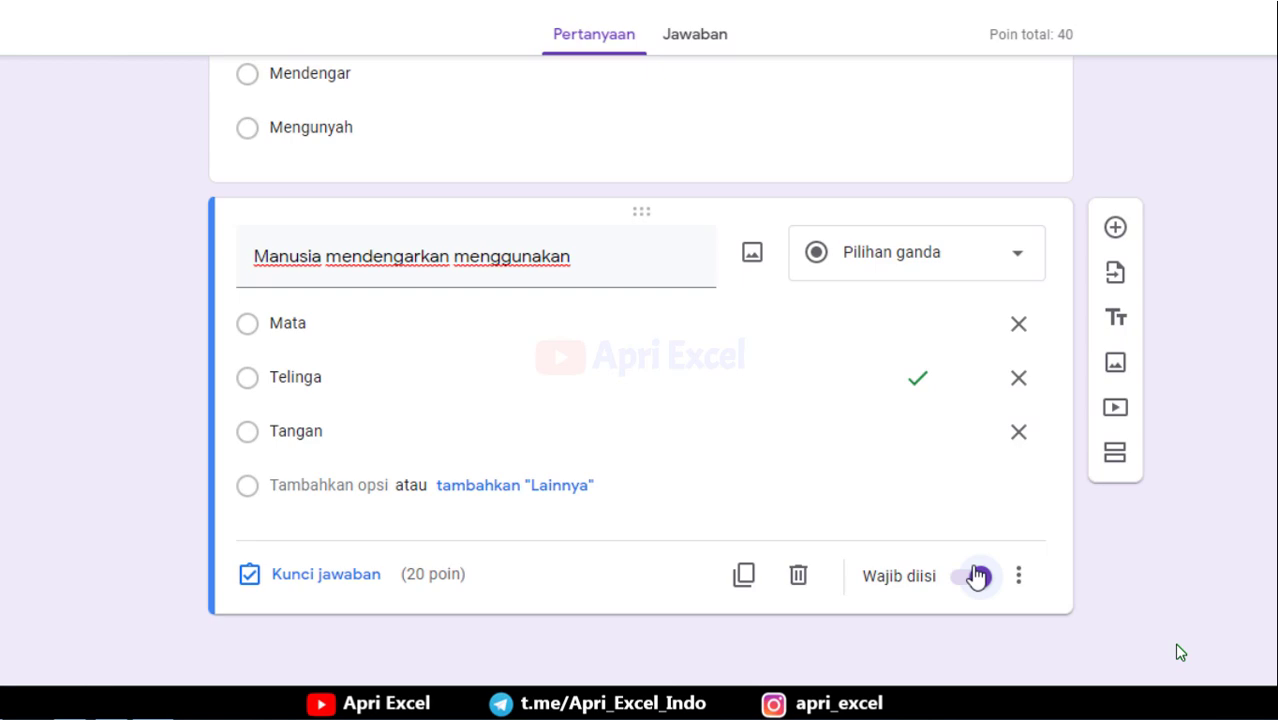
click(1115, 228)
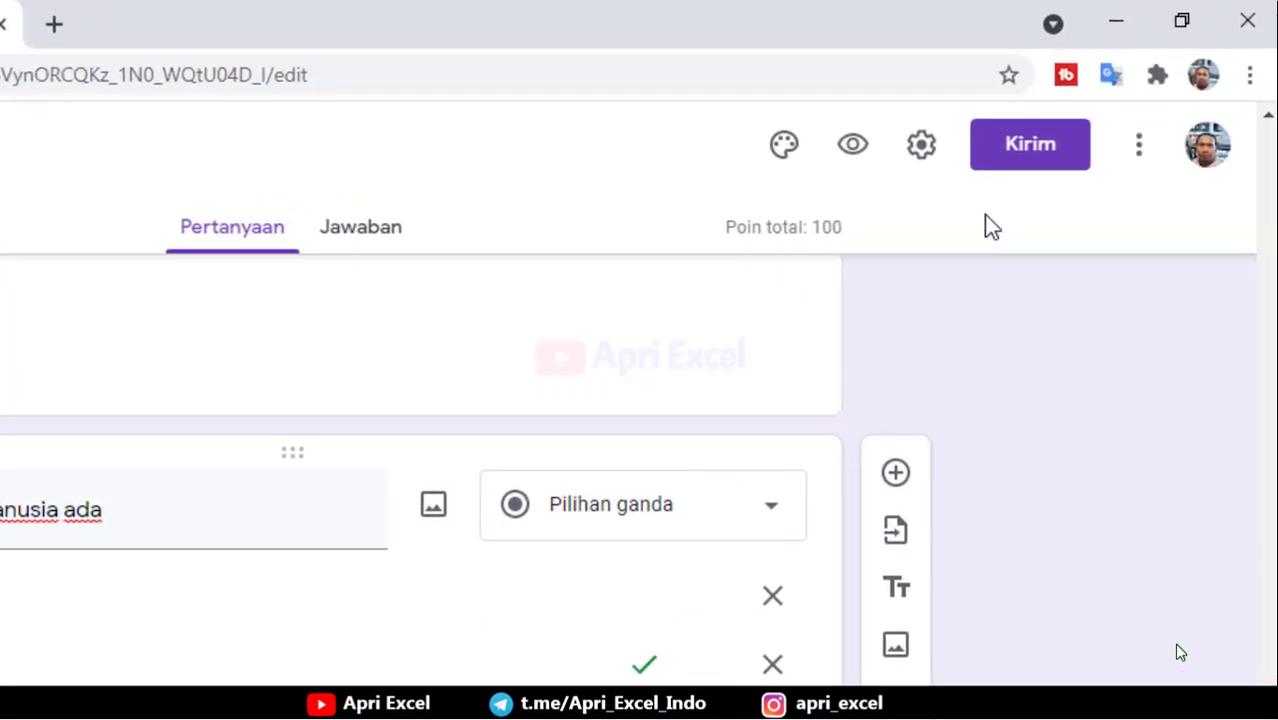
Step: Generate a shortened share link for the quiz and copy it
click(1017, 165)
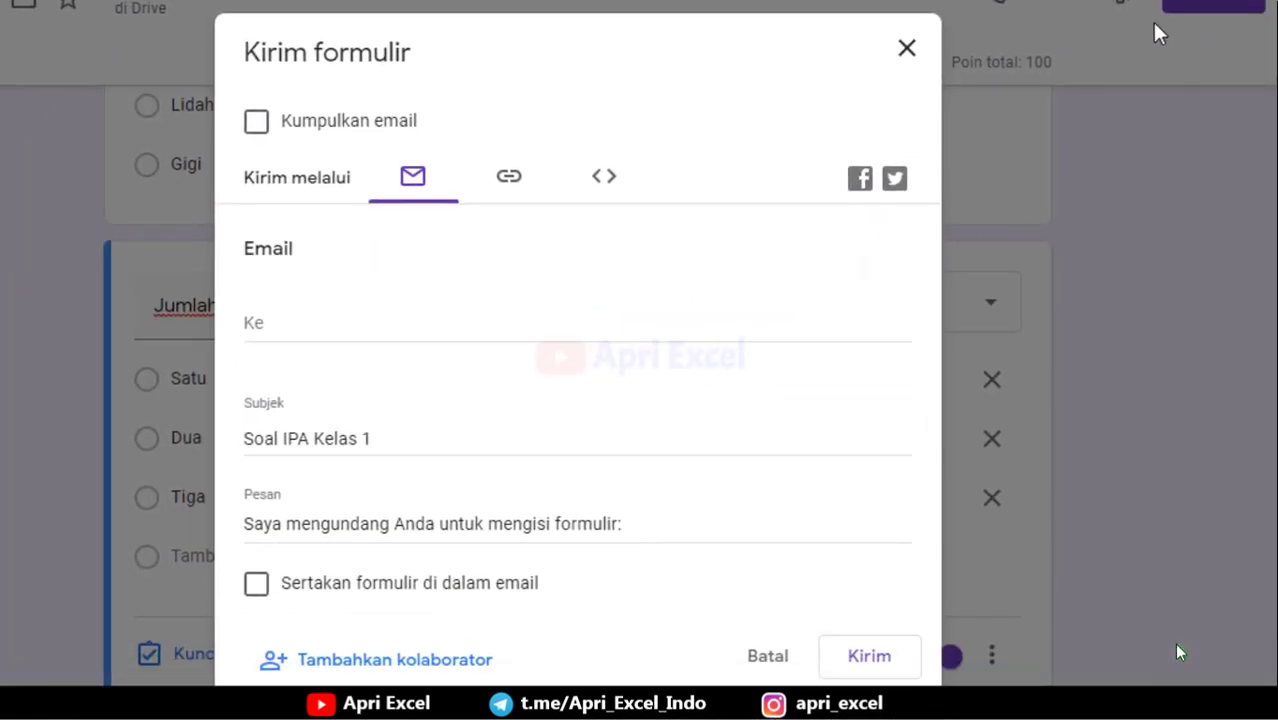
click(512, 180)
click(322, 340)
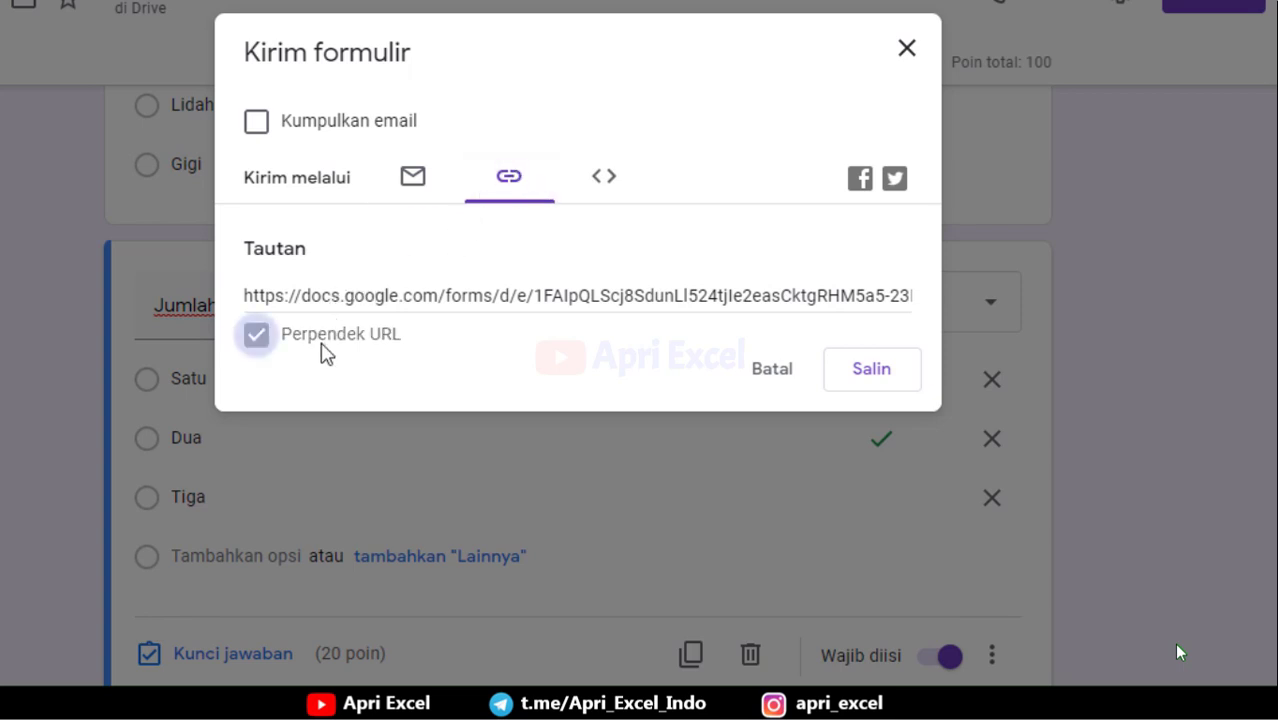
click(872, 372)
click(908, 50)
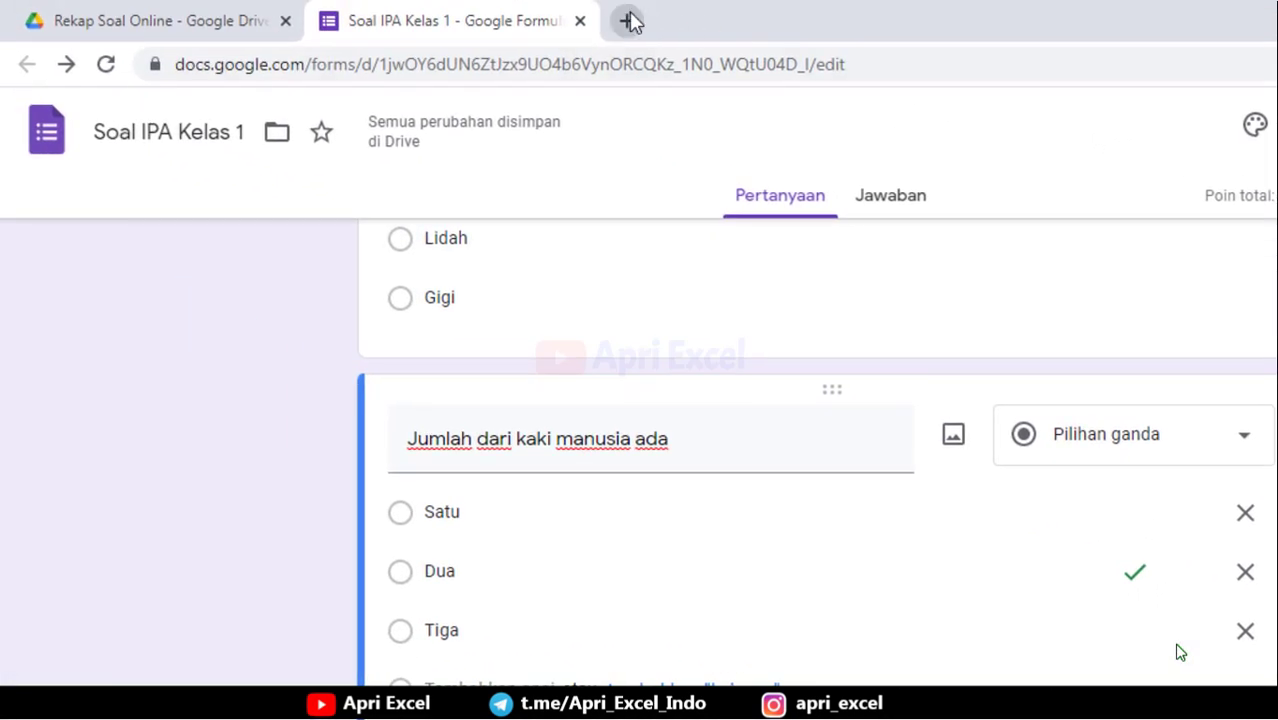
Step: Open the quiz from the pasted form link and enter Kelas 1 A and a student name
click(627, 20)
text(https://forms.gle/y5G51qvGJGB6Xq2m7)
key(Return)
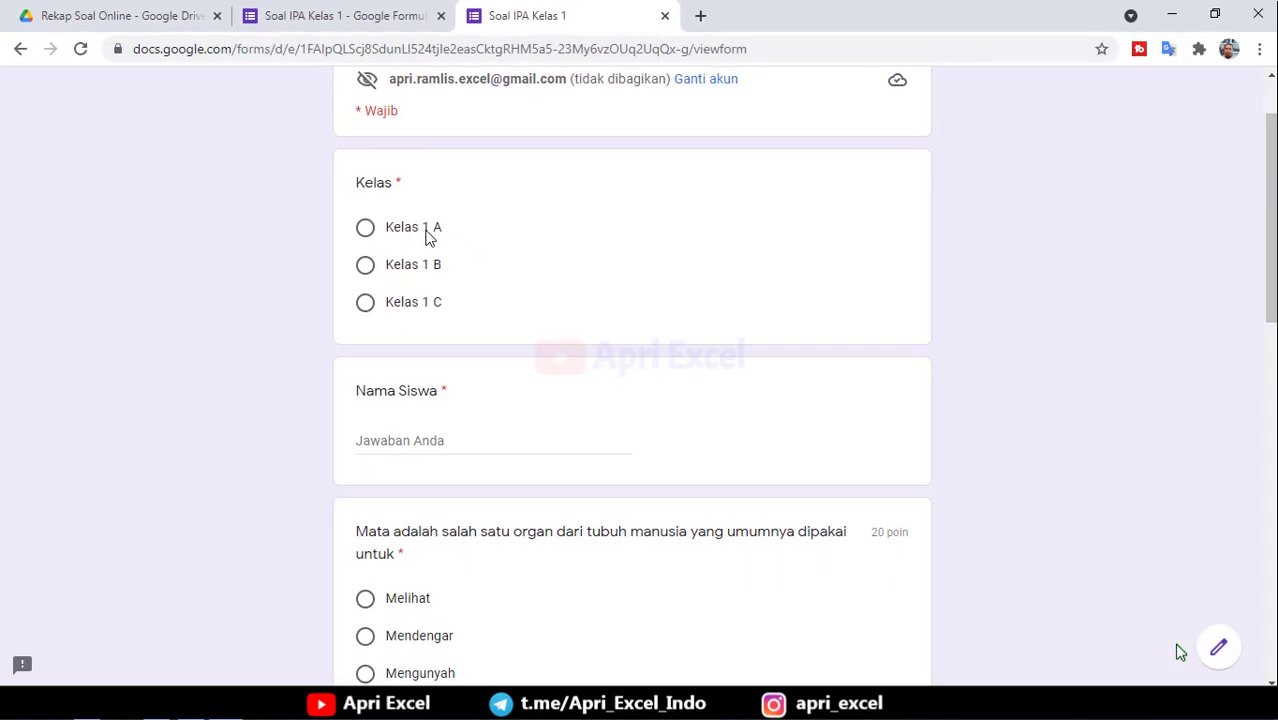
click(399, 225)
scroll(445, 302, down, 2)
click(441, 258)
text(Budi Guna)
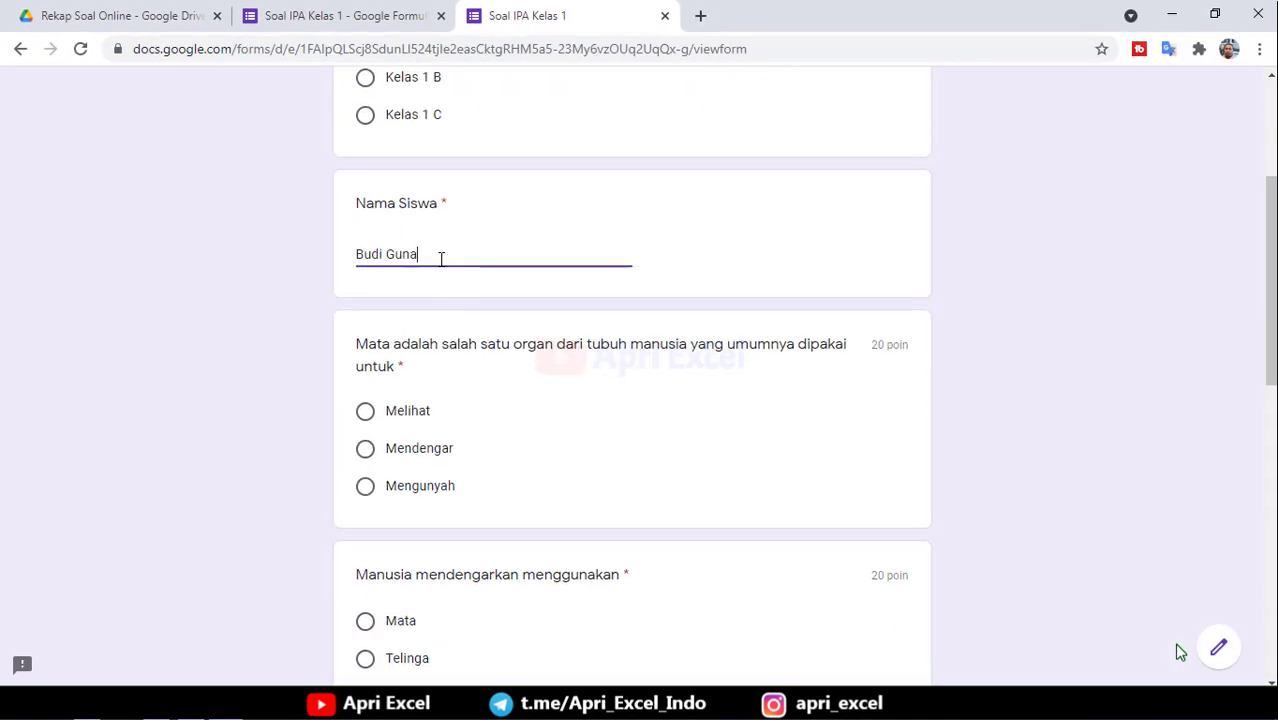
text(wan)
Step: Answer Mendengar, Mata, Kakinya and Gigi, submit, and view the 60/100 score
click(416, 448)
scroll(416, 448, down, 3)
click(398, 342)
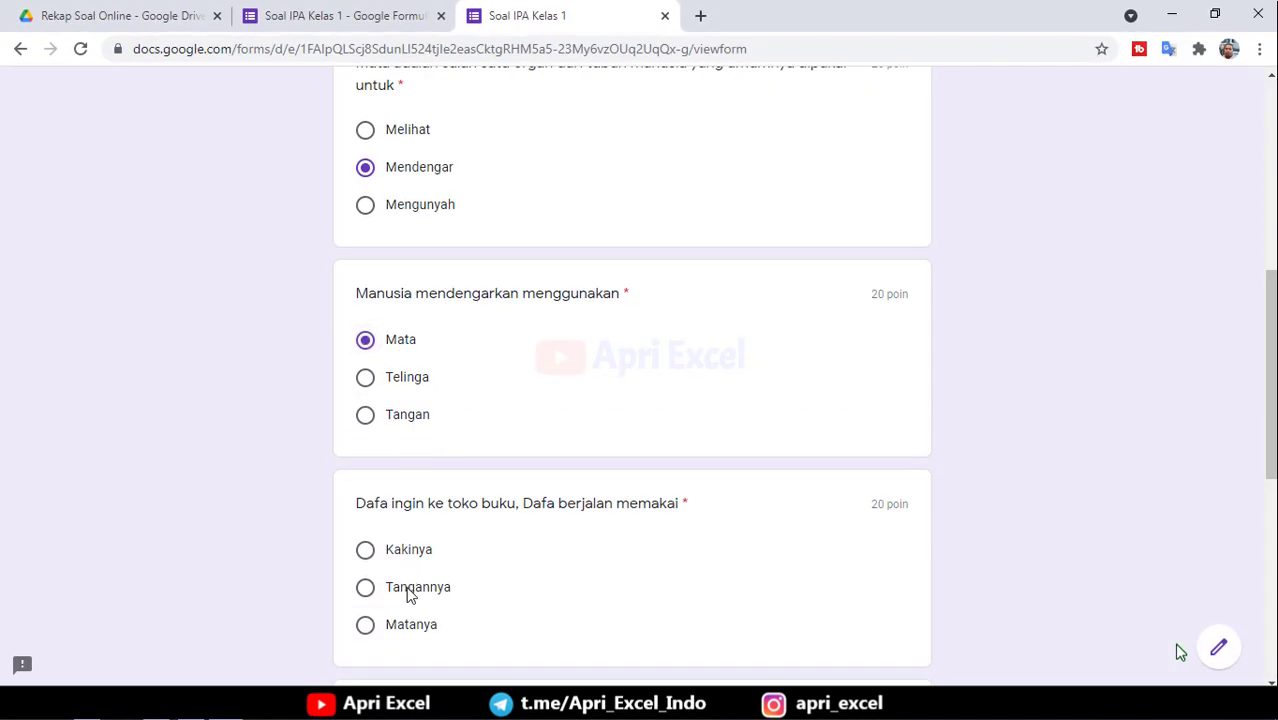
click(410, 549)
scroll(420, 542, down, 4)
click(395, 462)
scroll(410, 462, down, 3)
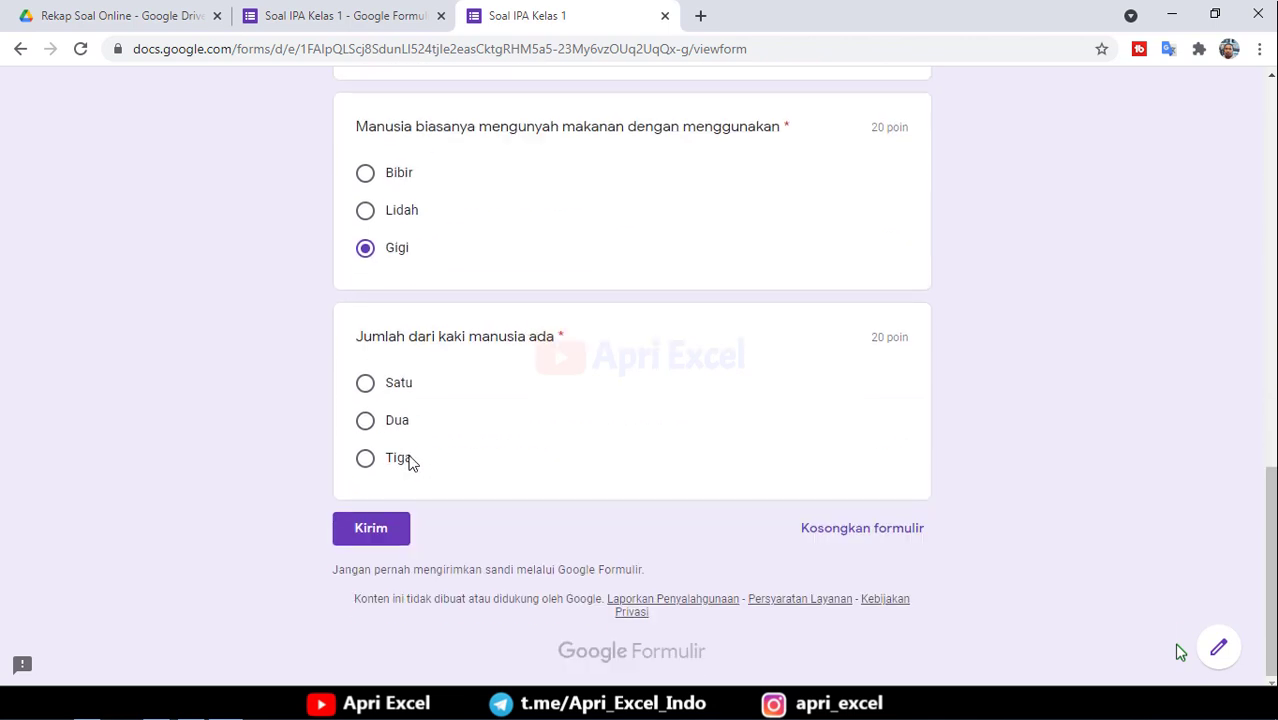
click(379, 528)
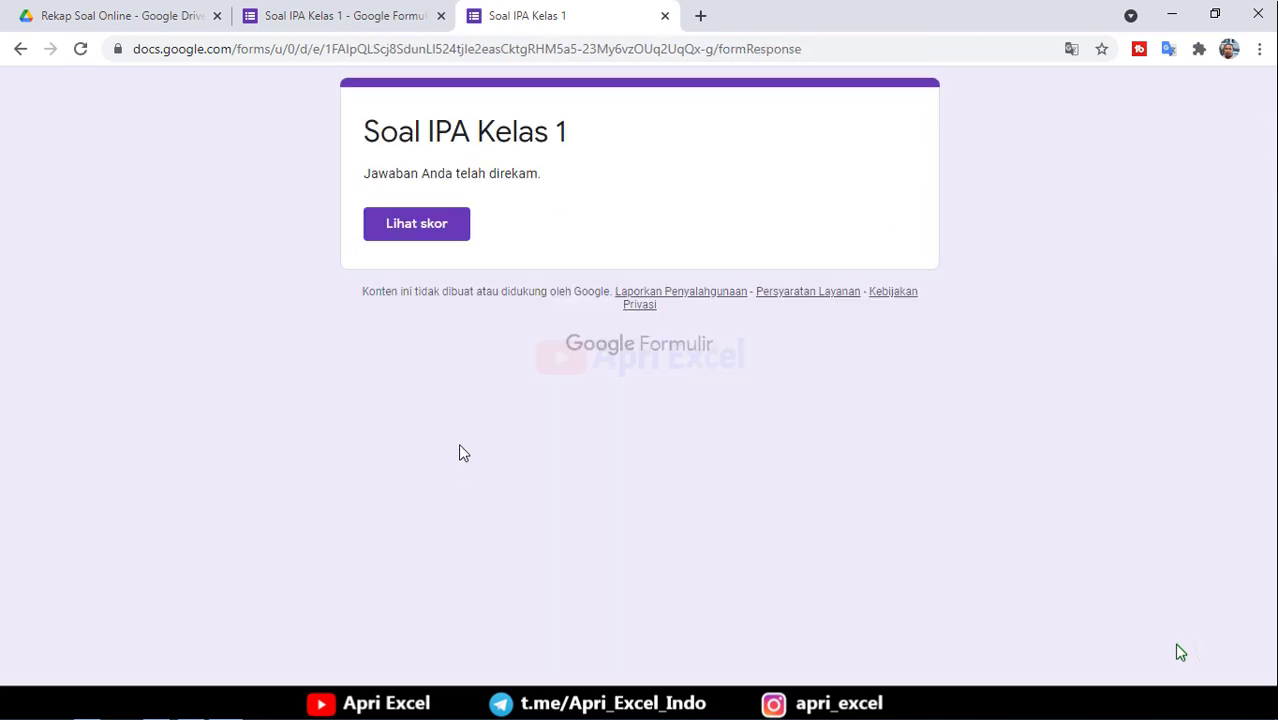
click(457, 240)
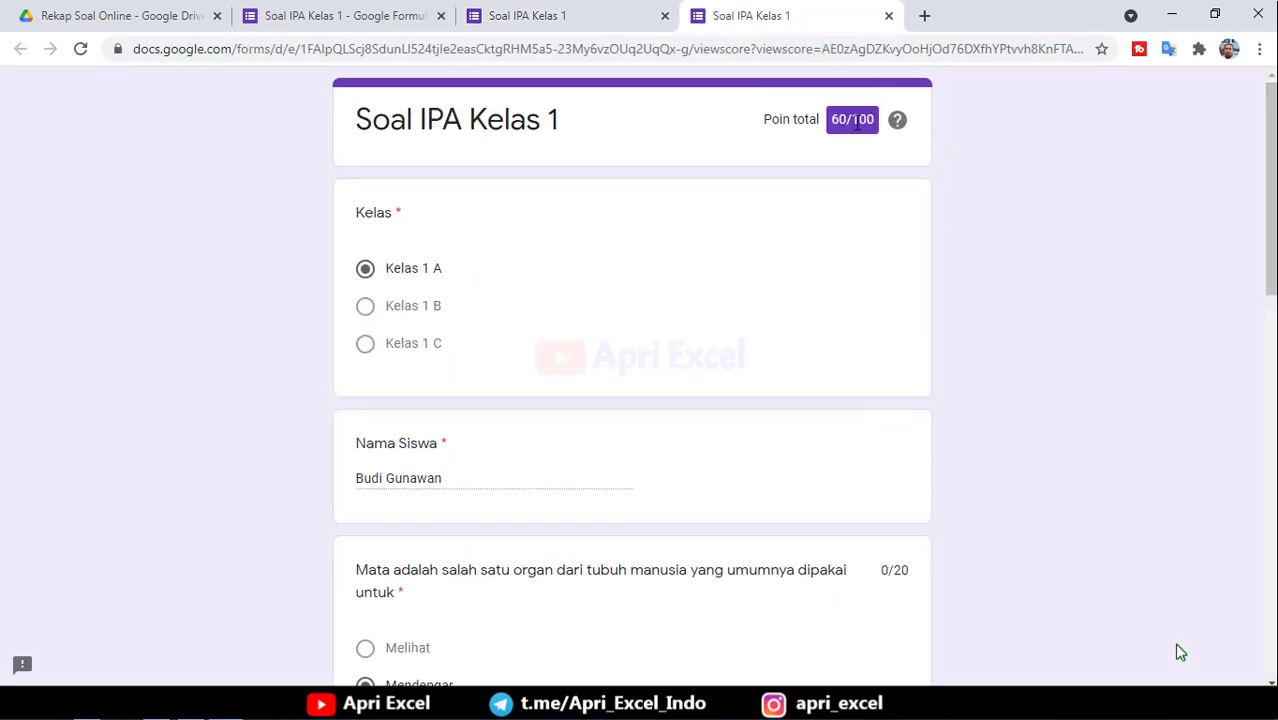
Step: Back in the form editor, view the 1 response and start linking it to a new spreadsheet
click(888, 15)
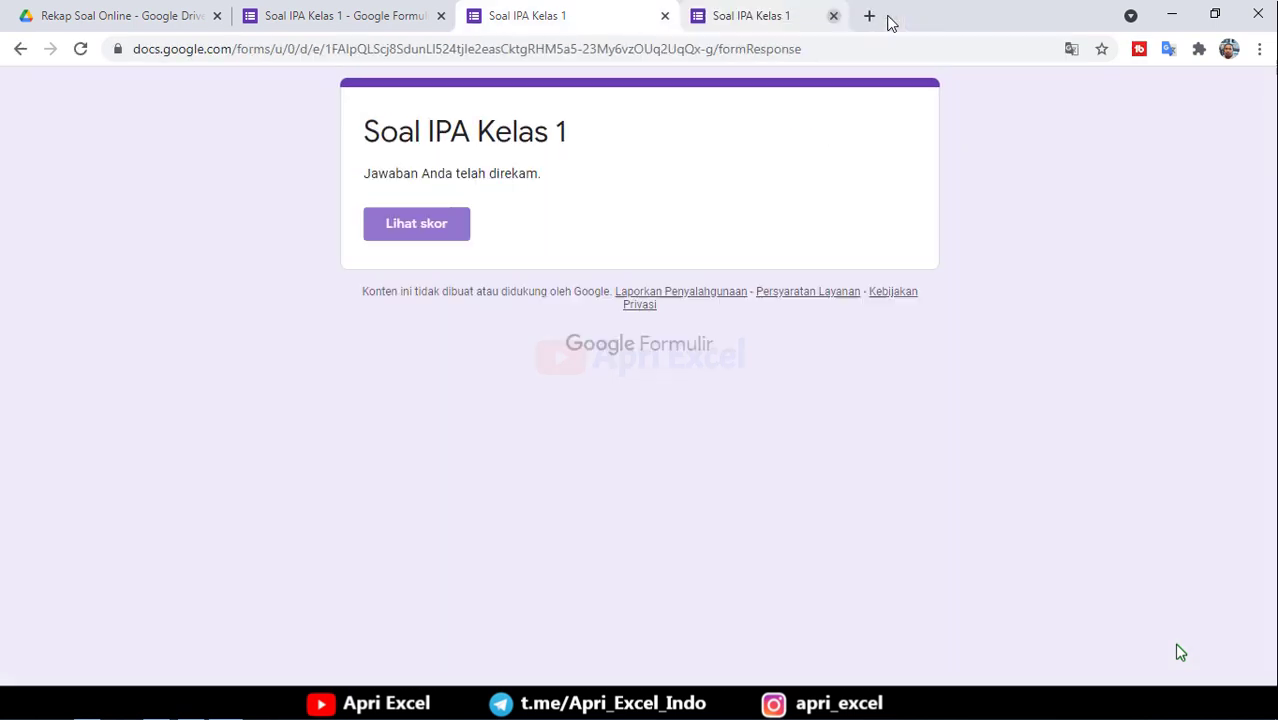
click(664, 15)
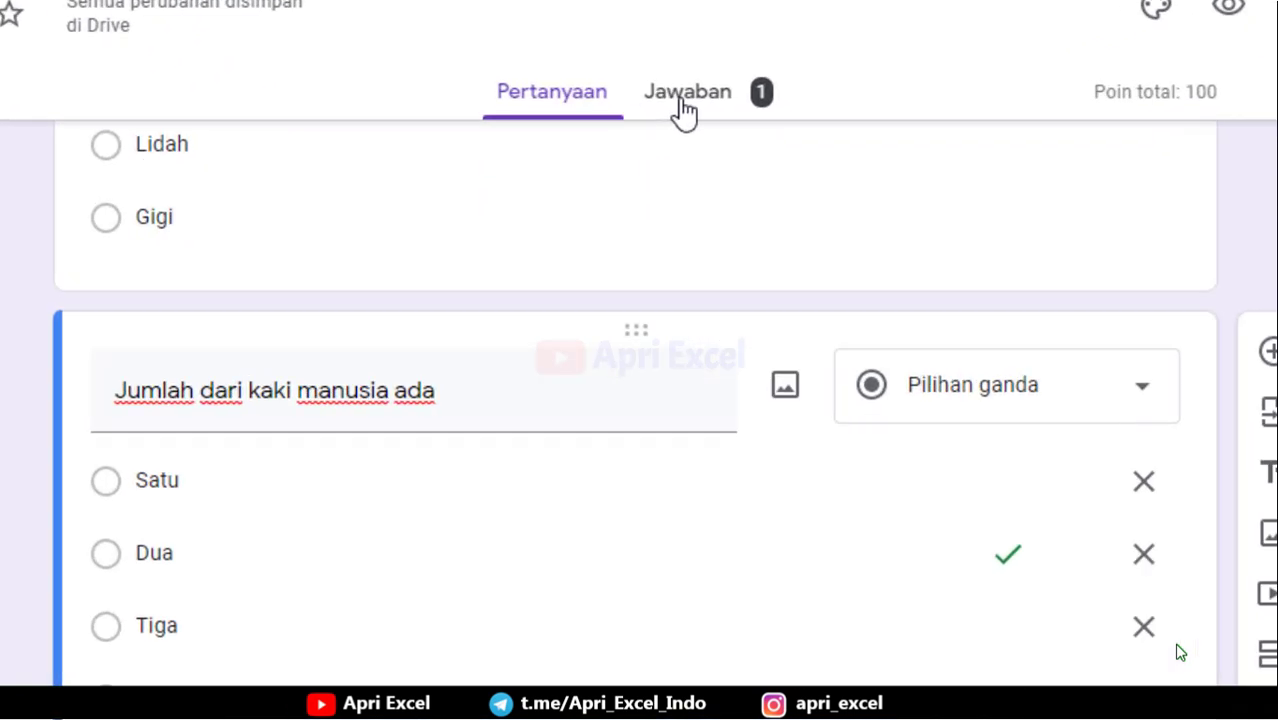
click(683, 100)
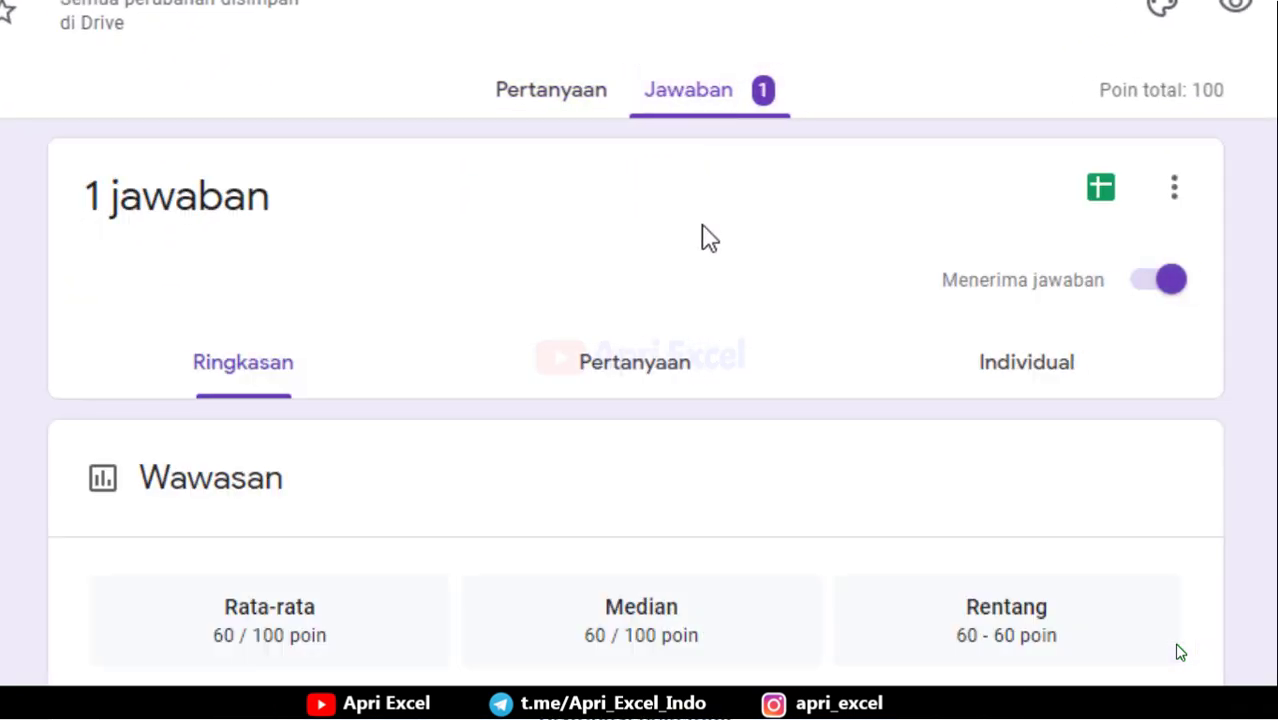
click(1101, 189)
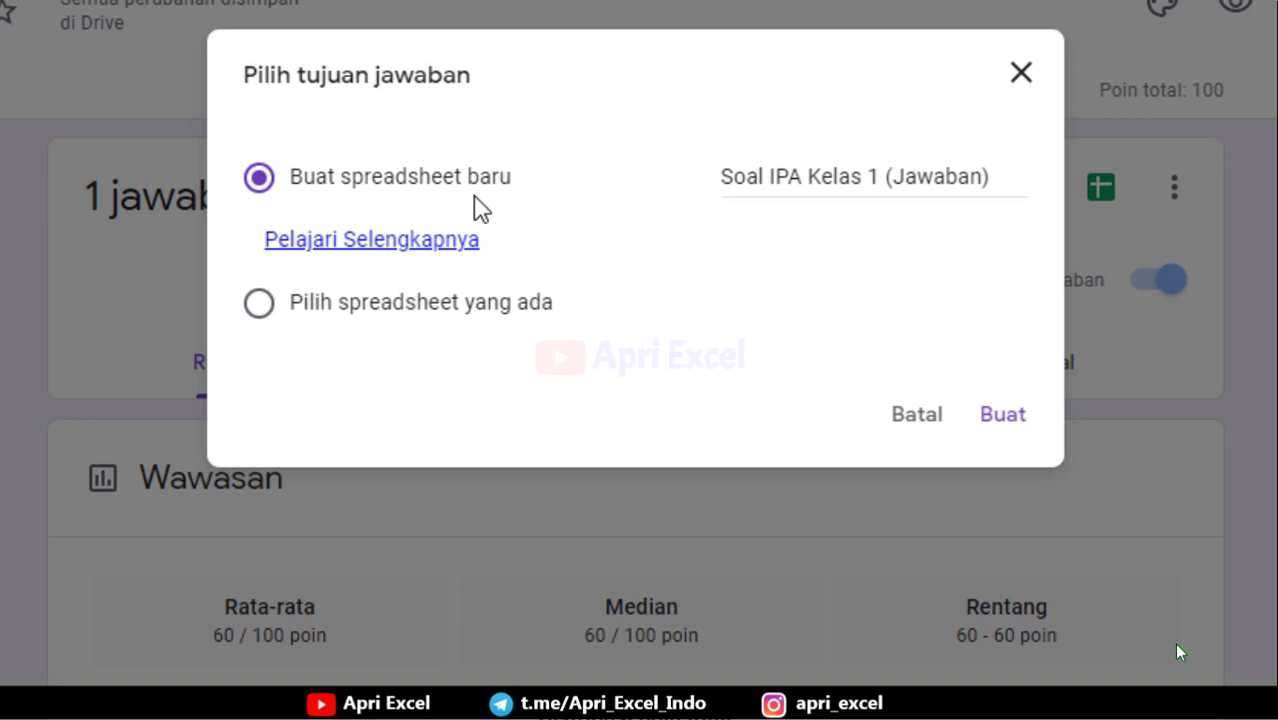
Step: Create the (Jawaban) spreadsheet and check row 2's Score, Kelas and student name values
click(995, 428)
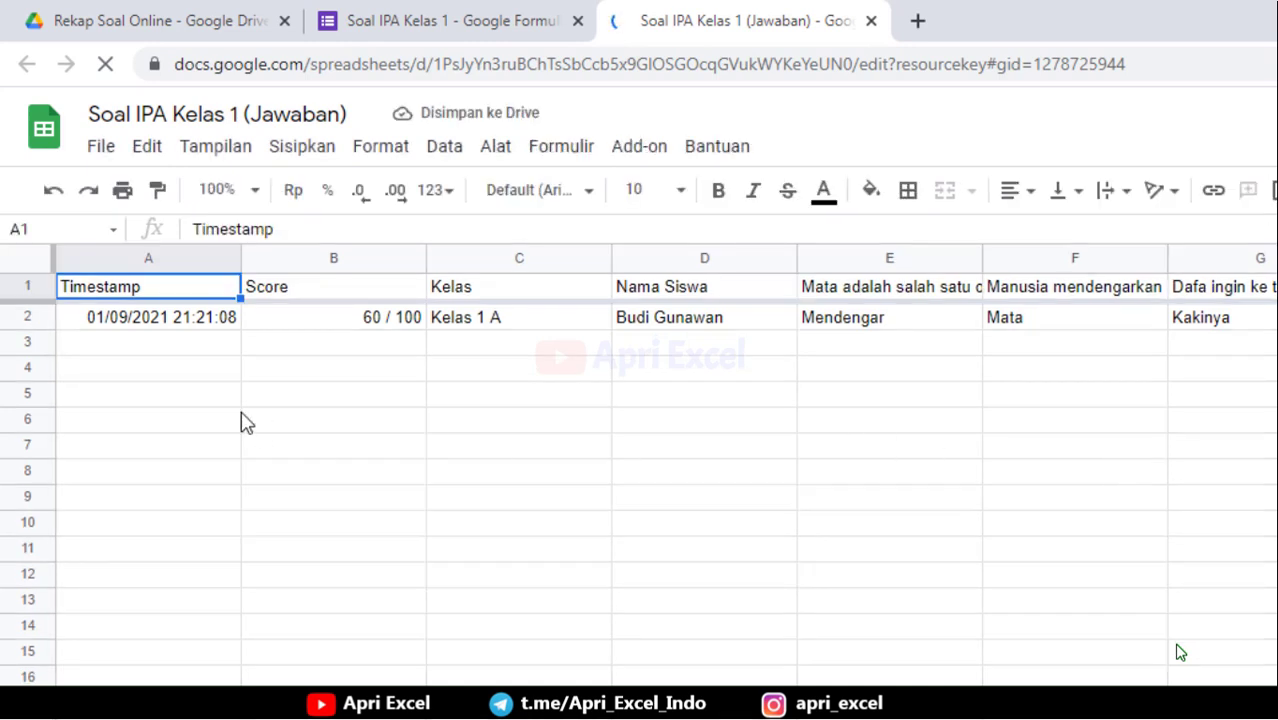
click(285, 326)
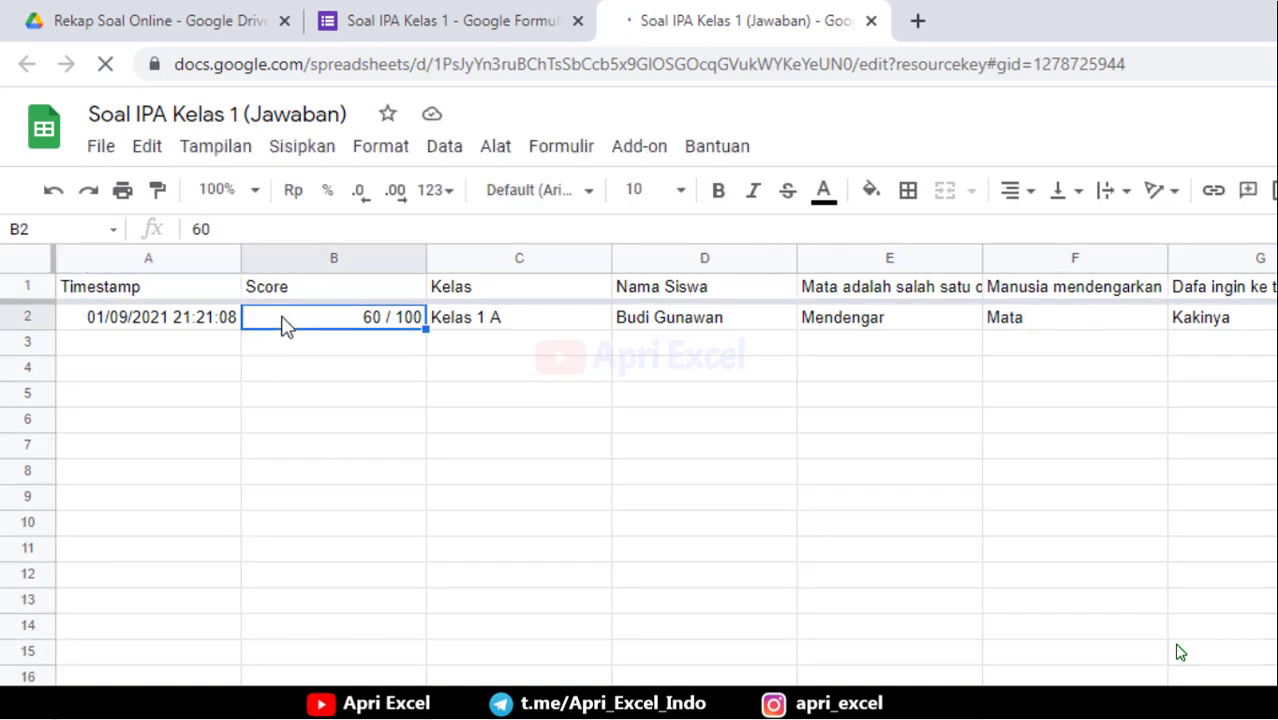
click(492, 327)
click(652, 328)
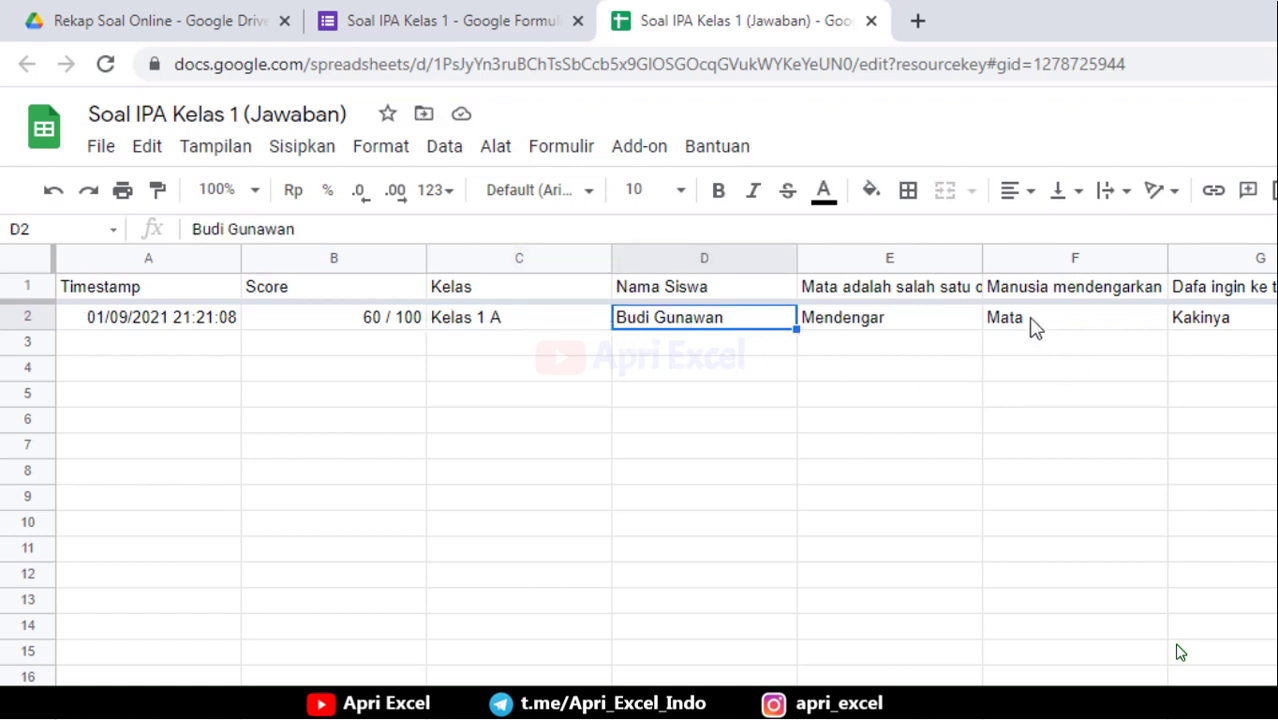
scroll(1180, 652, right, 1)
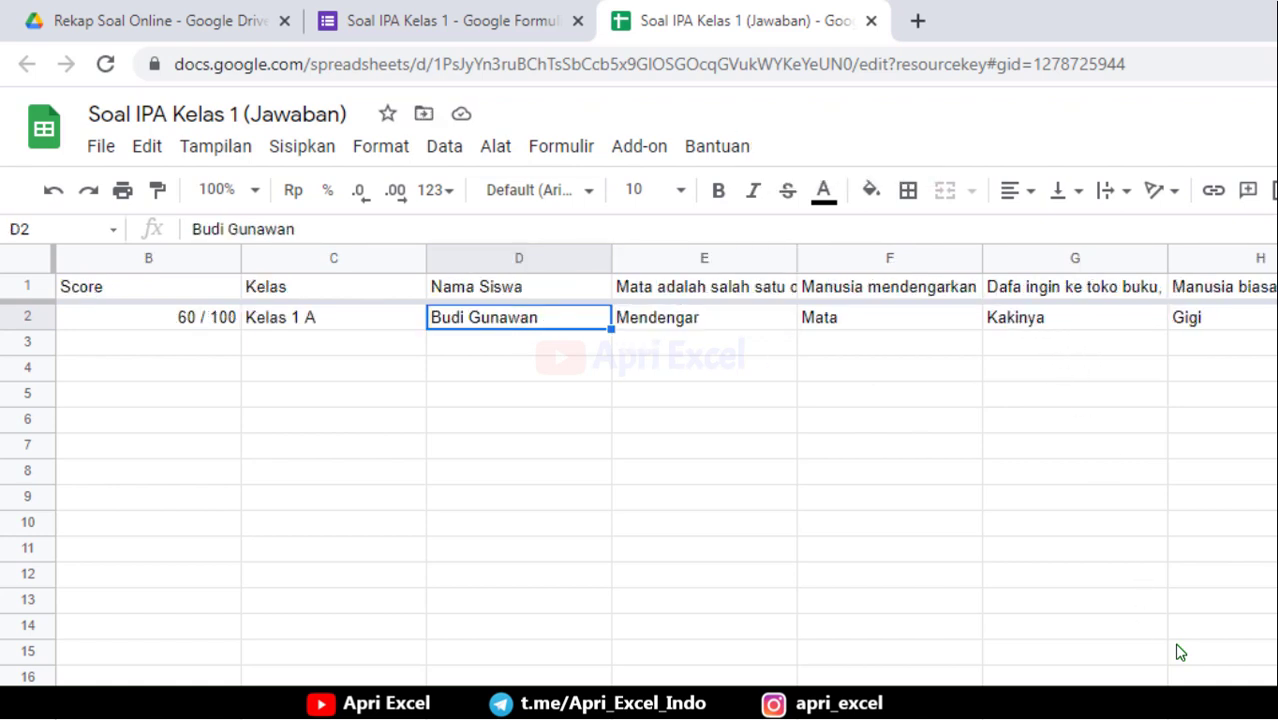
scroll(1180, 652, right, 2)
scroll(1180, 652, left, 2)
scroll(1180, 652, left, 1)
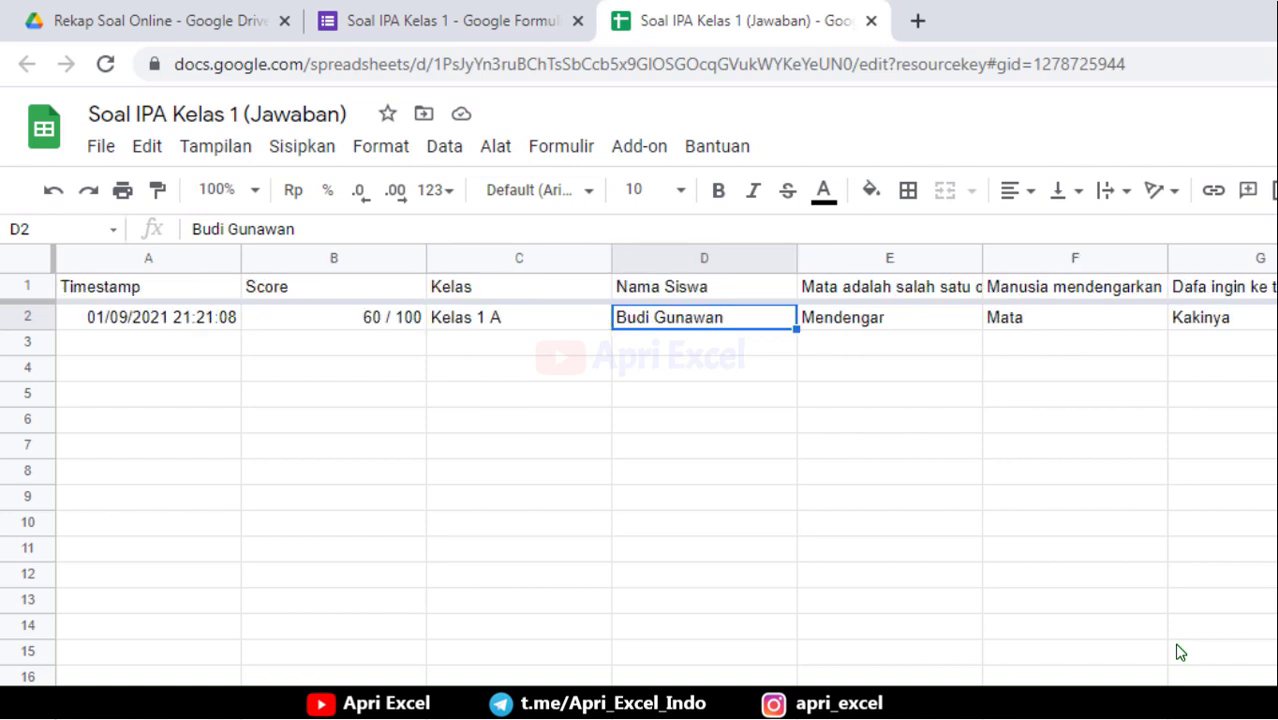
Step: Reload the Rekap Soal Online Drive folder to list the new spreadsheet, then return to it
click(160, 12)
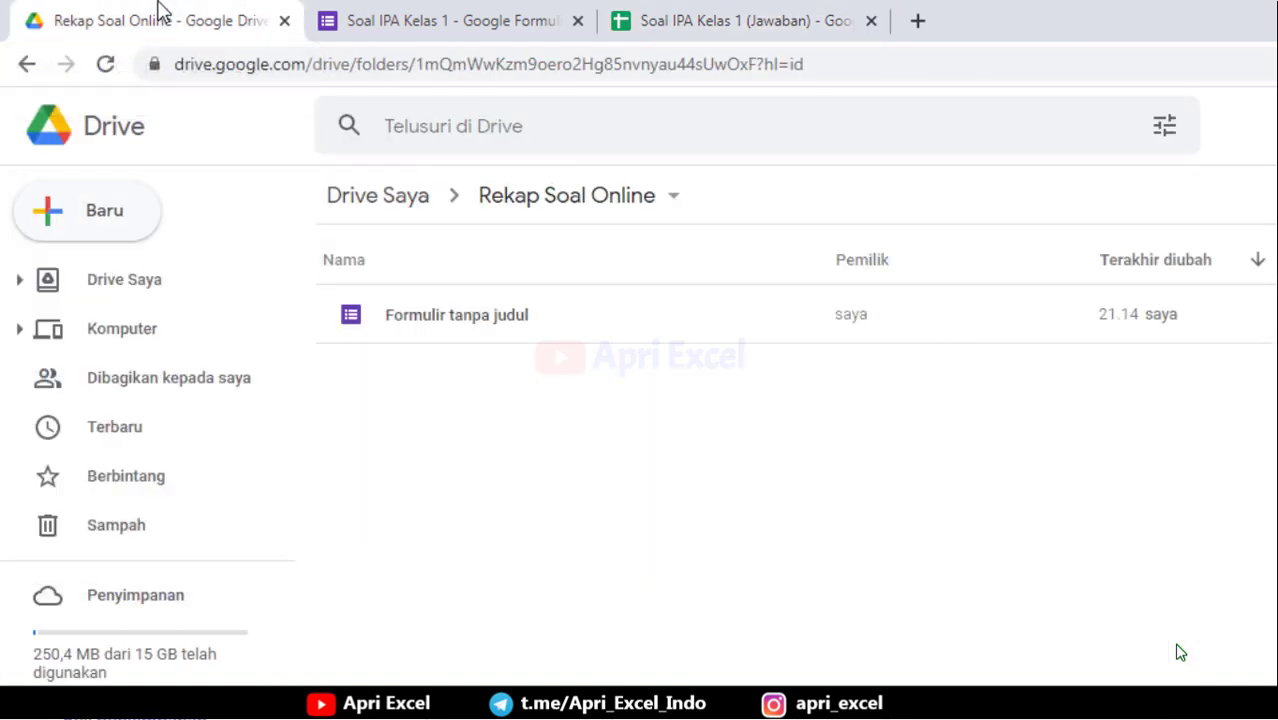
click(101, 68)
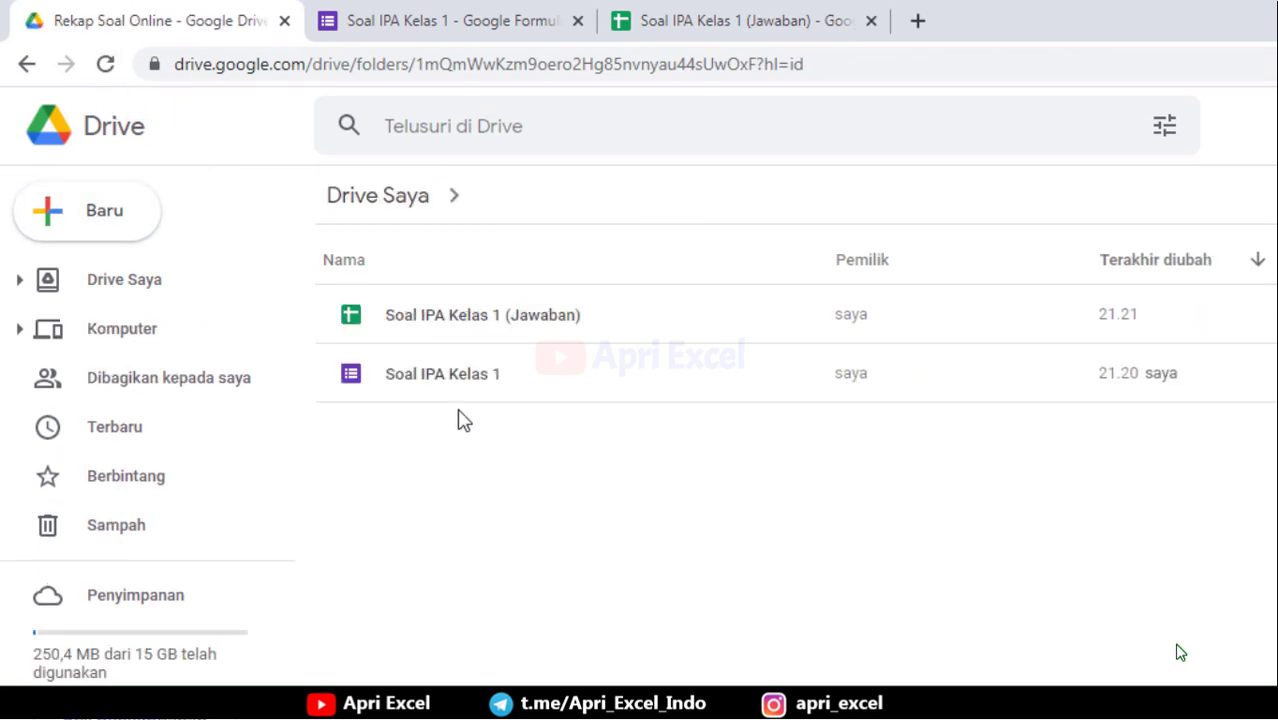
click(645, 35)
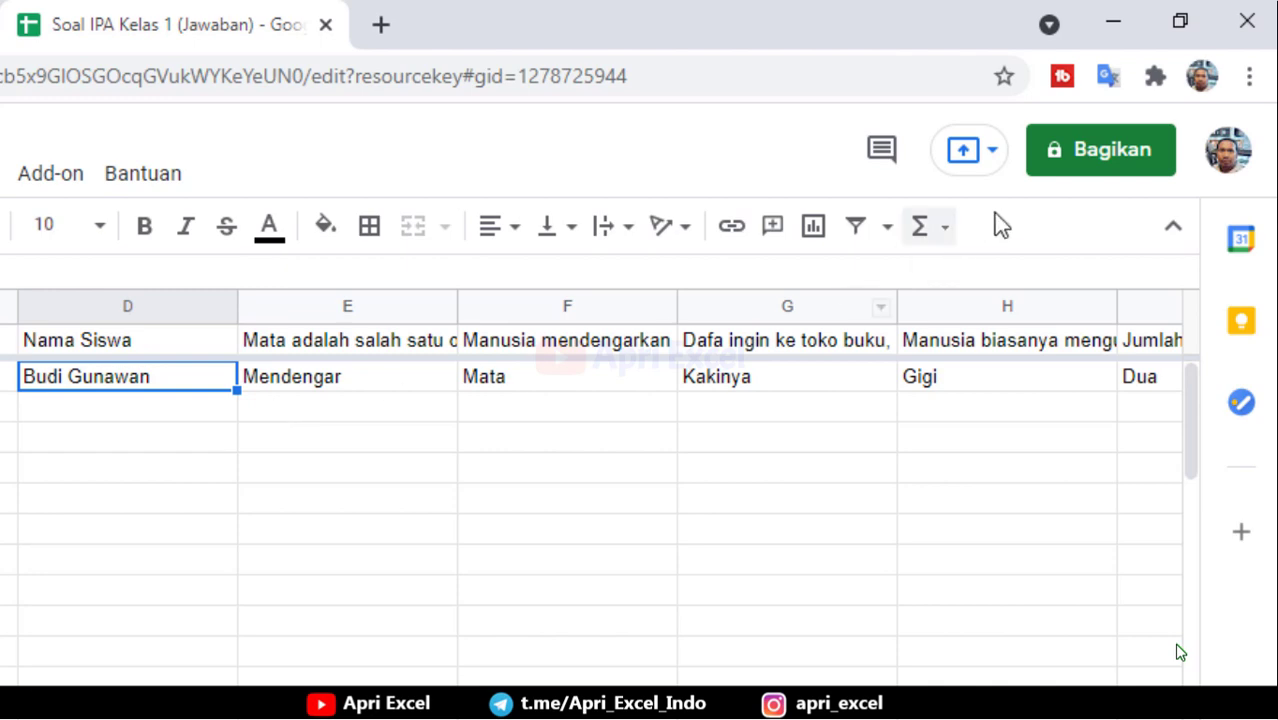
Step: Share the sheet with anyone who has the link, copy that link, and minimize Chrome
click(1068, 155)
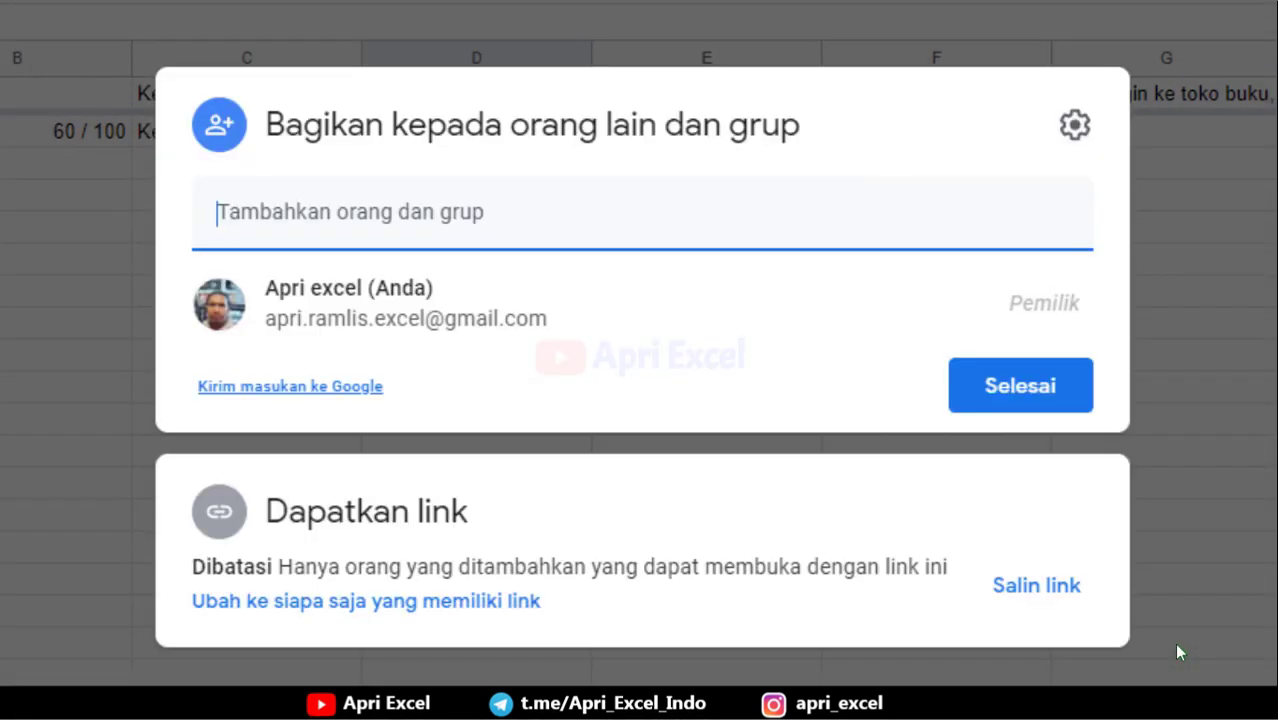
click(420, 602)
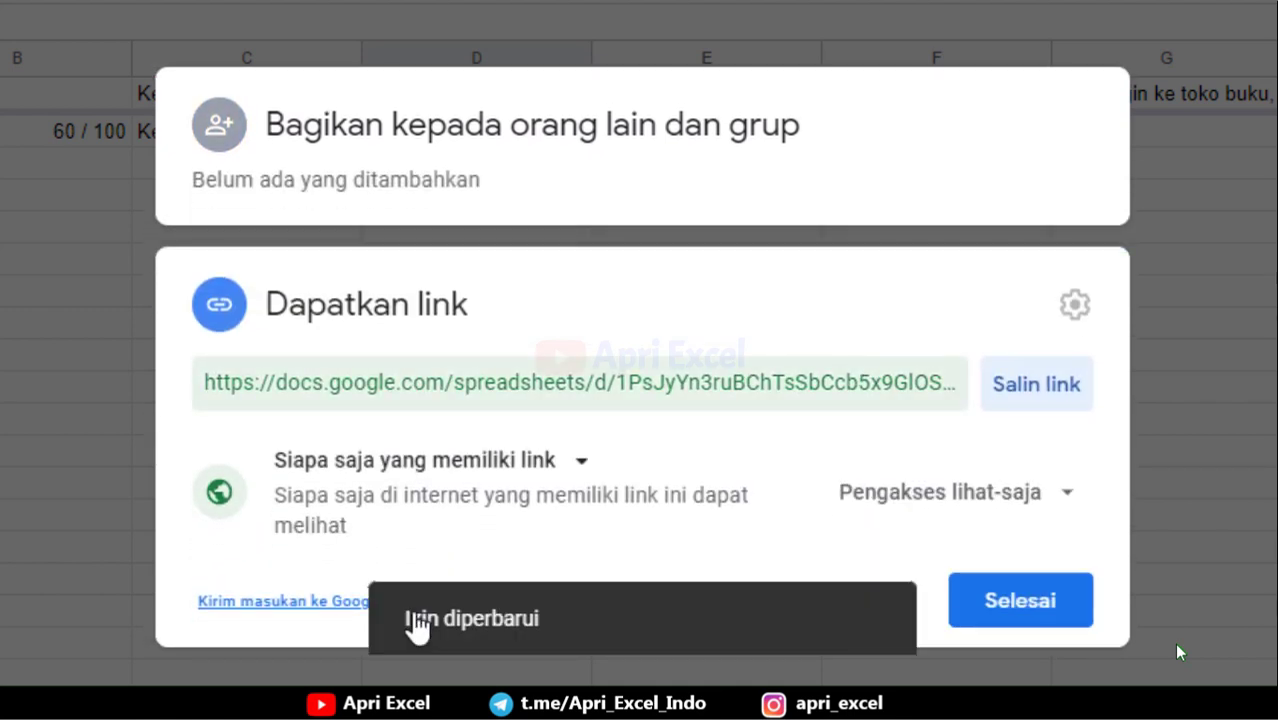
click(1016, 398)
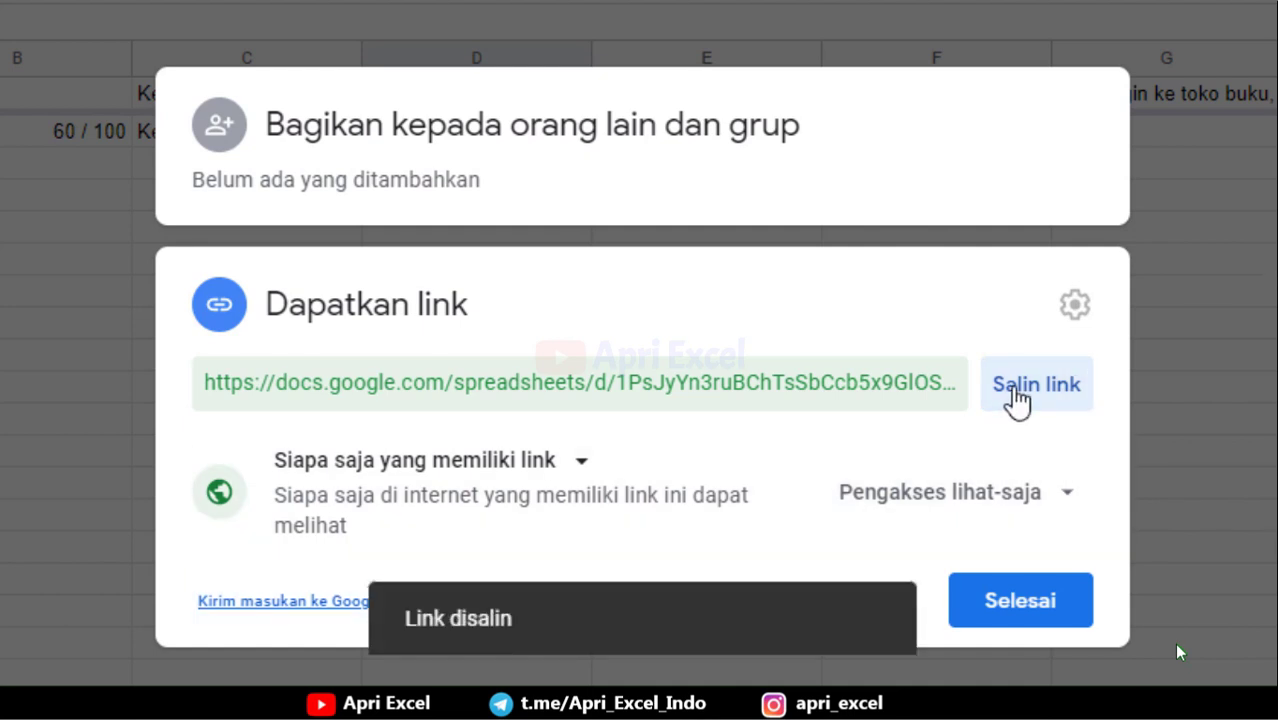
click(995, 605)
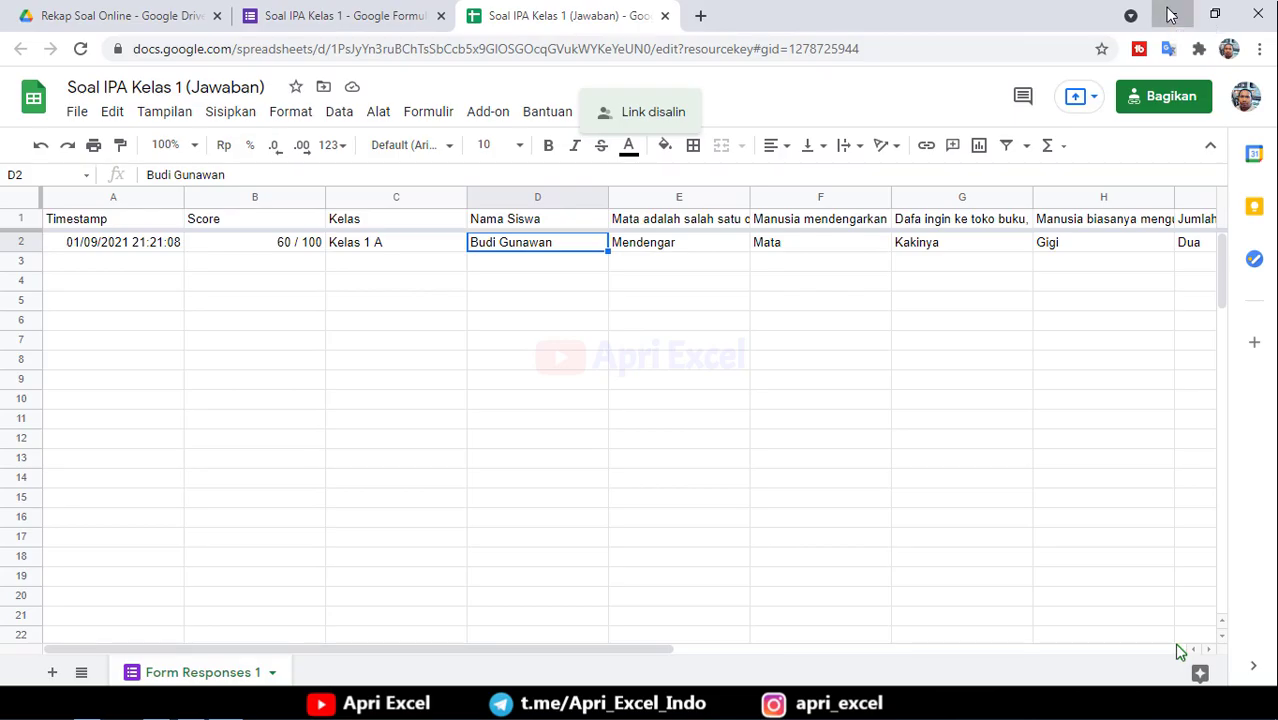
click(1171, 14)
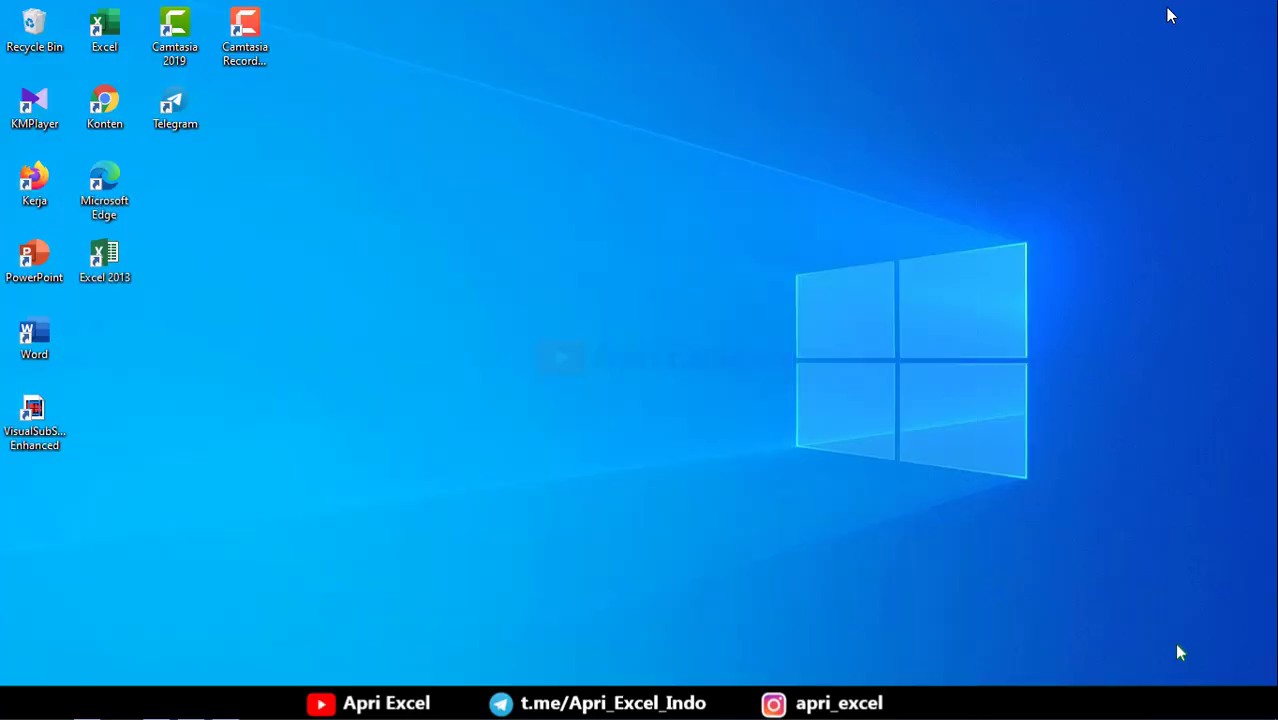
Step: Start a blank Excel workbook and paste the copied share link into cell A7
double_click(115, 30)
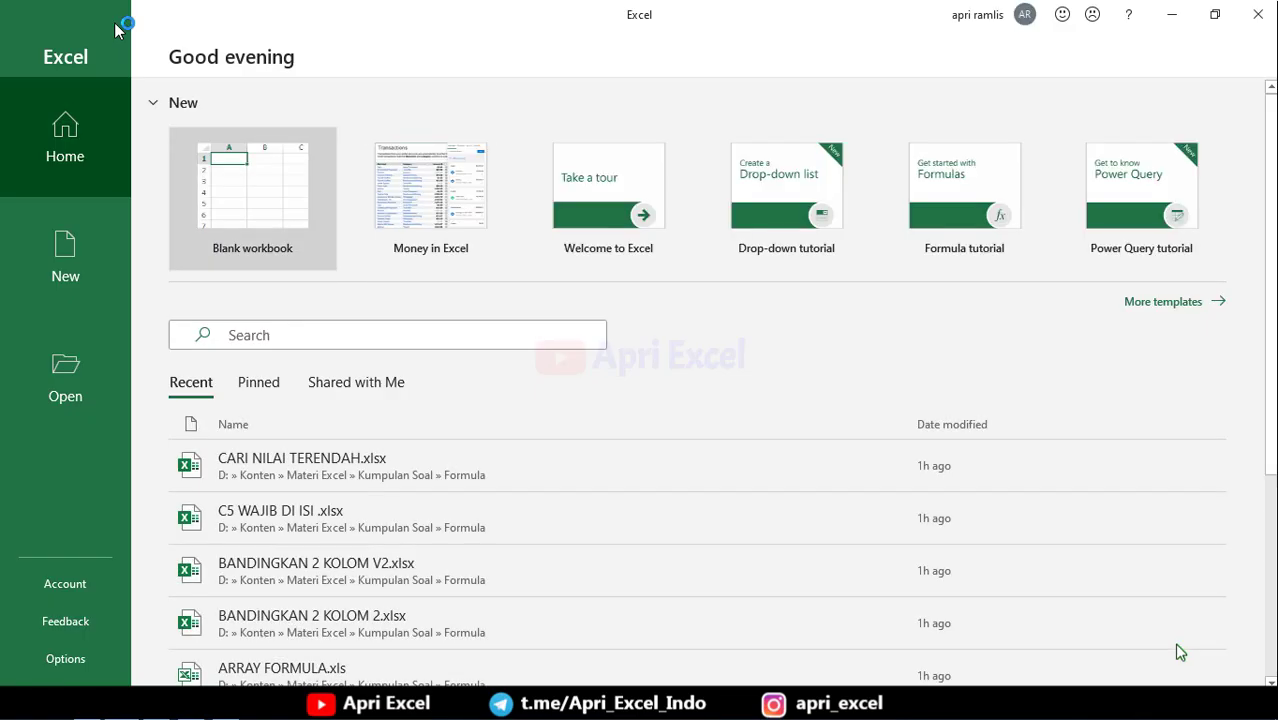
click(249, 197)
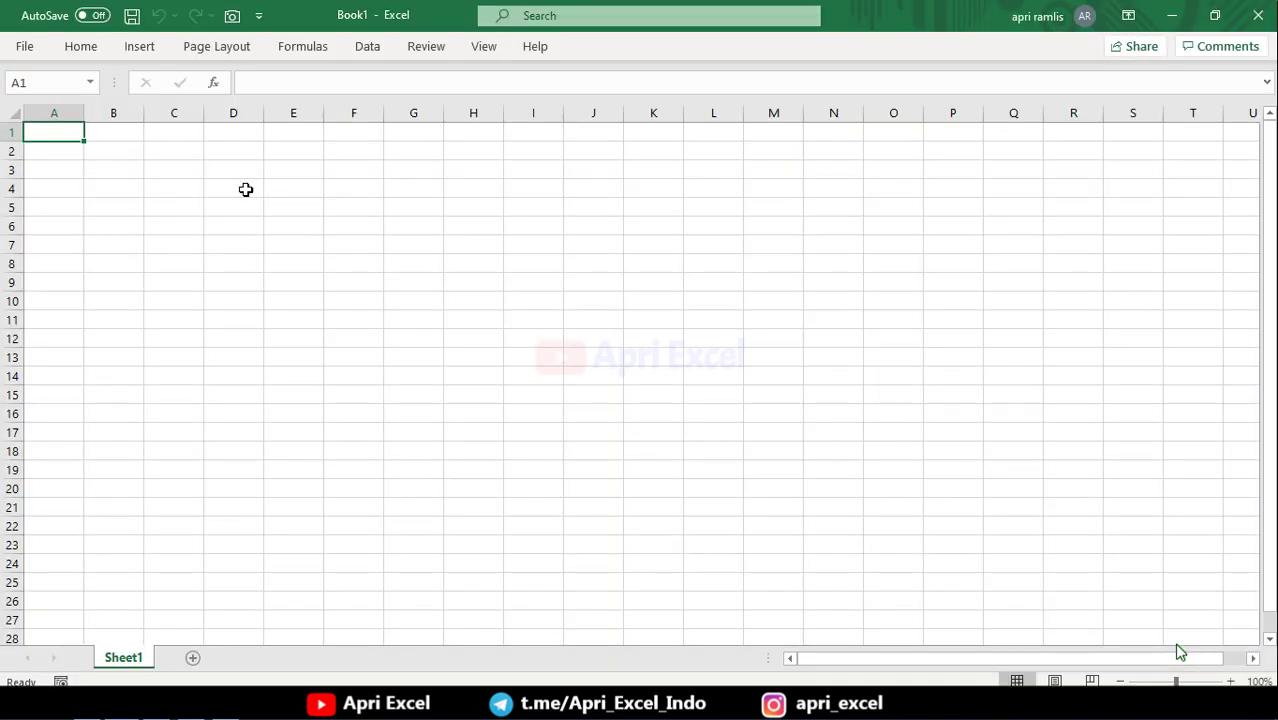
click(62, 246)
key(ctrl+v)
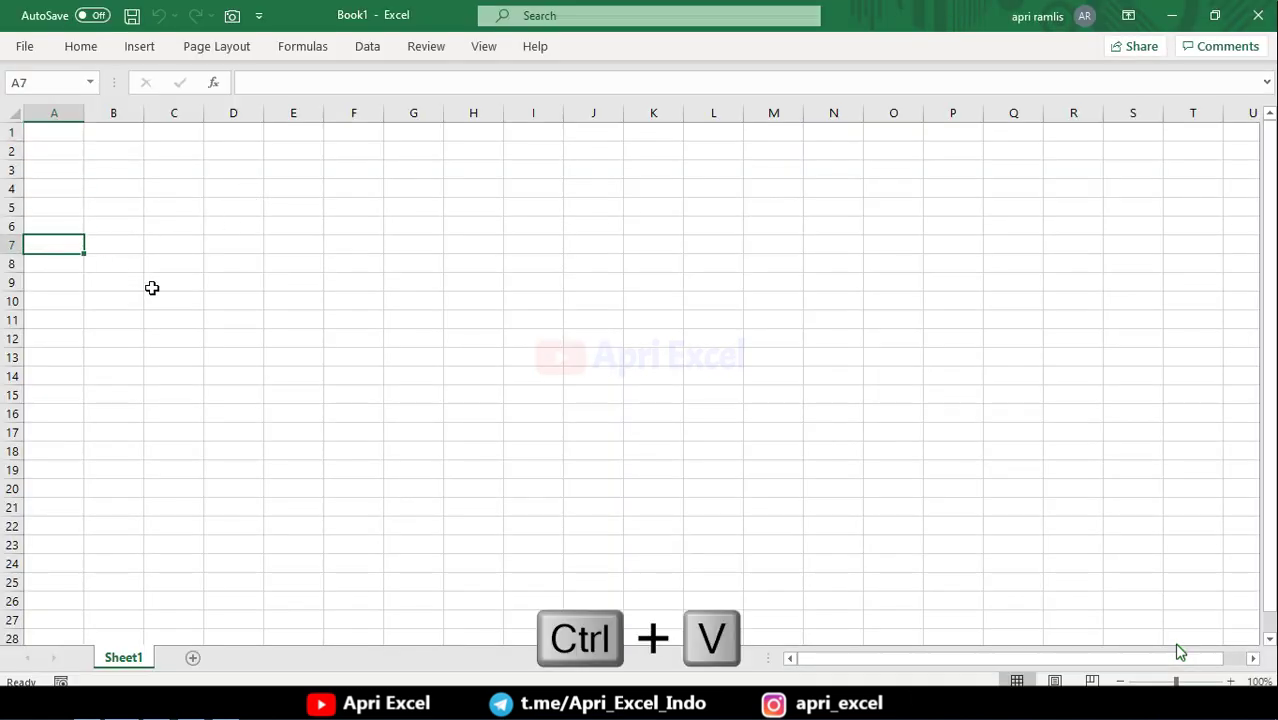
scroll(63, 251, up, 5)
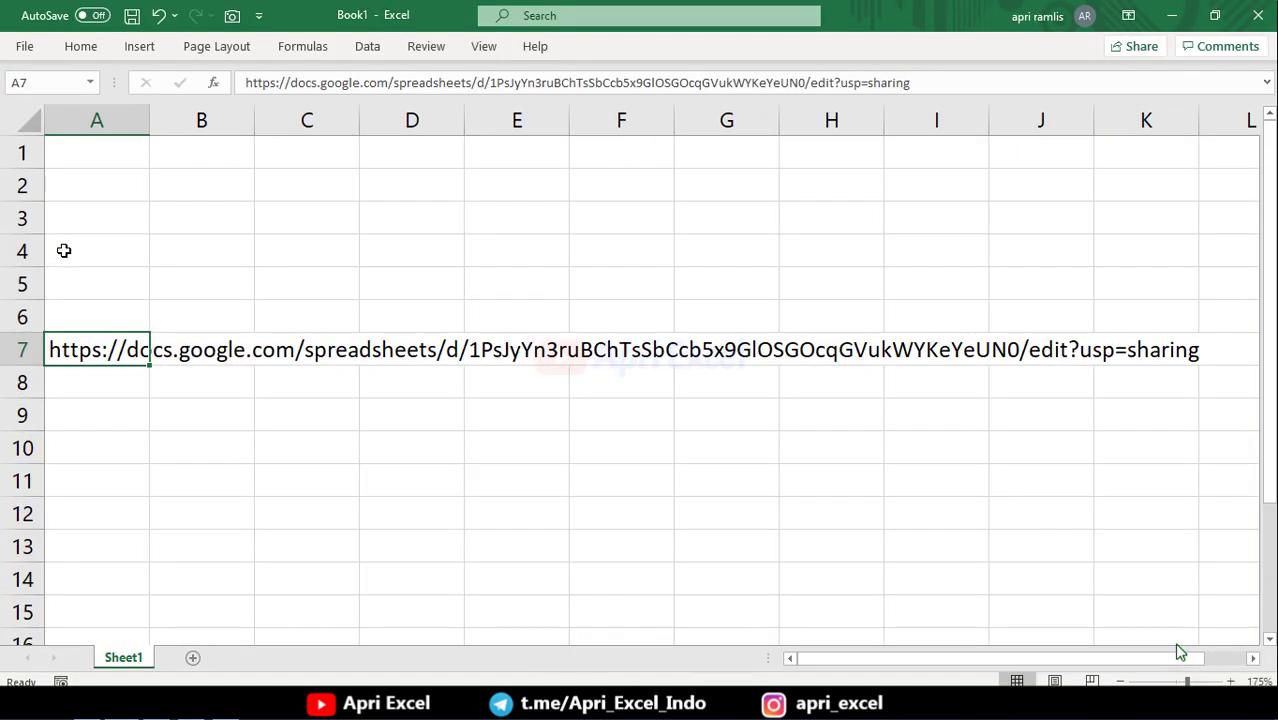
Step: Edit the link to end in export?formulir=xlsx, then cut it out of A7
double_click(82, 349)
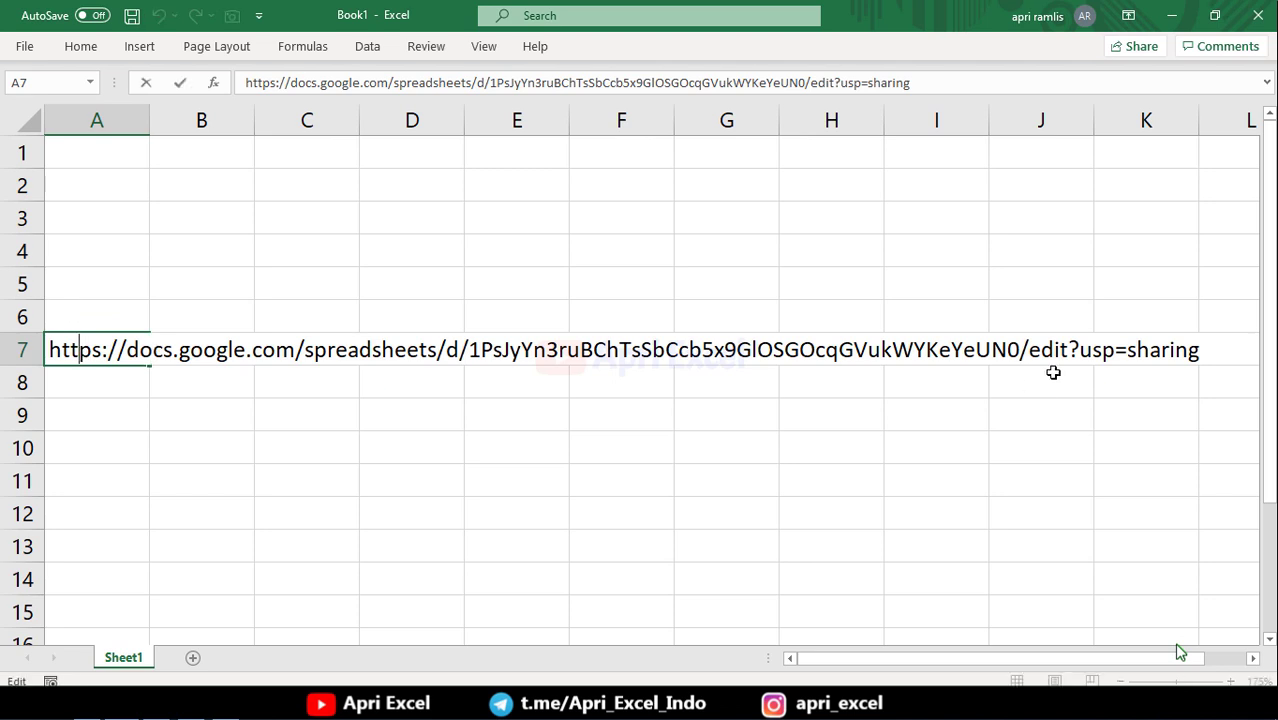
drag(1071, 349, 1037, 350)
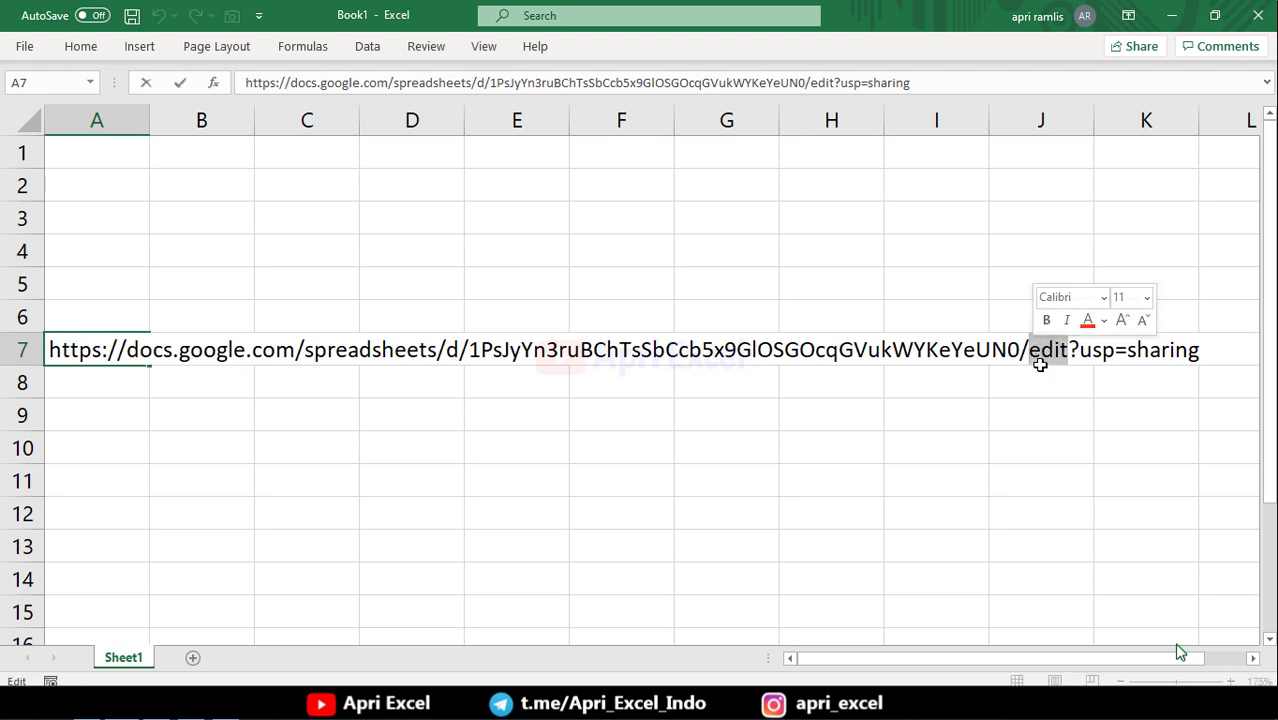
key(Delete)
text(xpor)
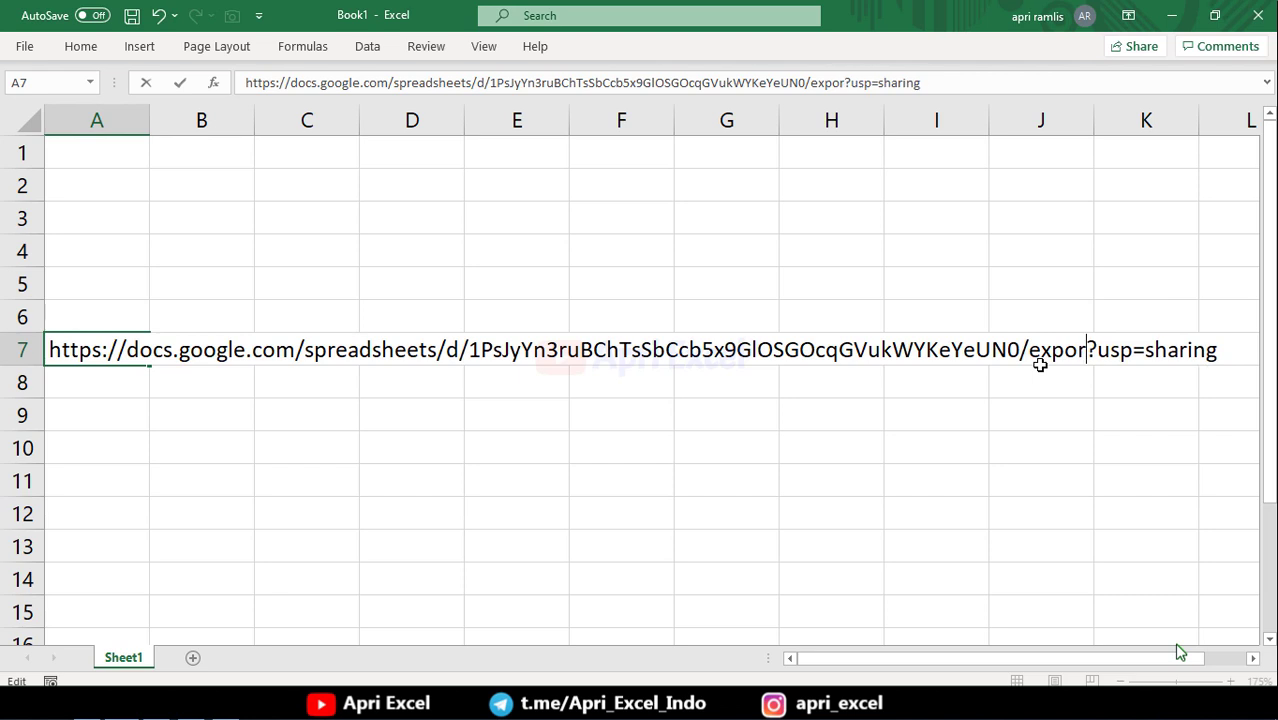
text(t)
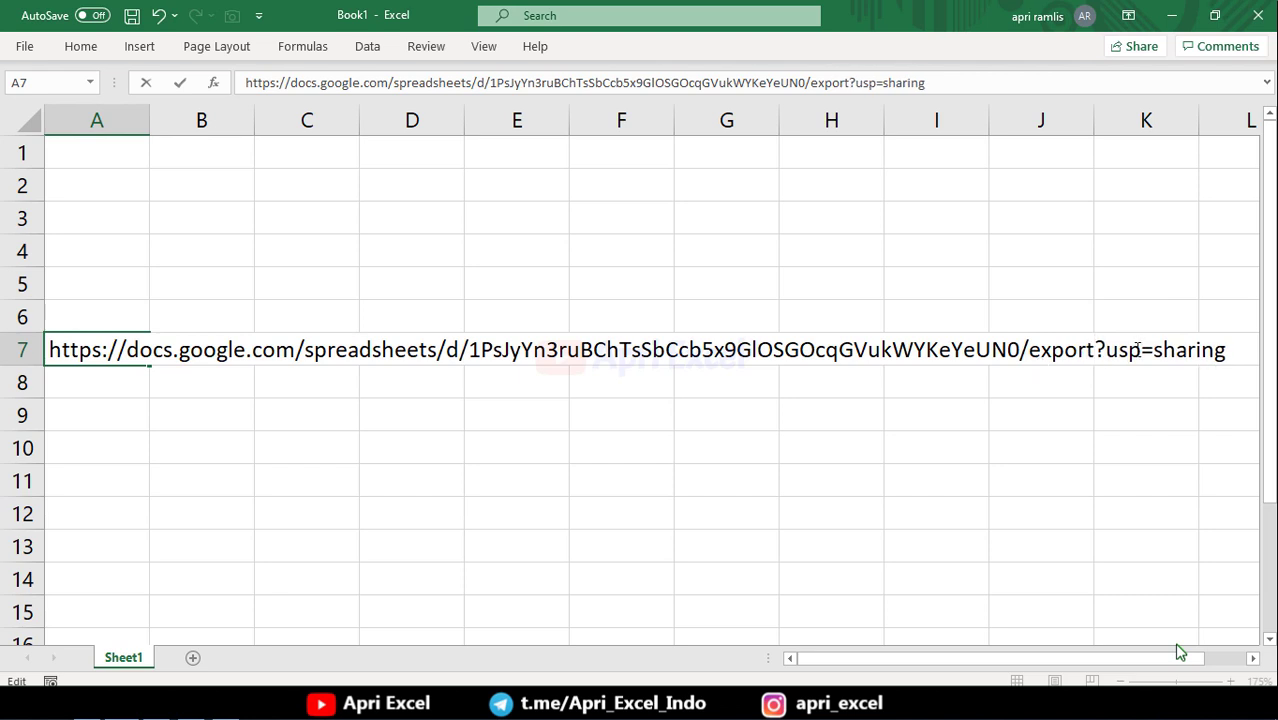
drag(1140, 349, 1105, 350)
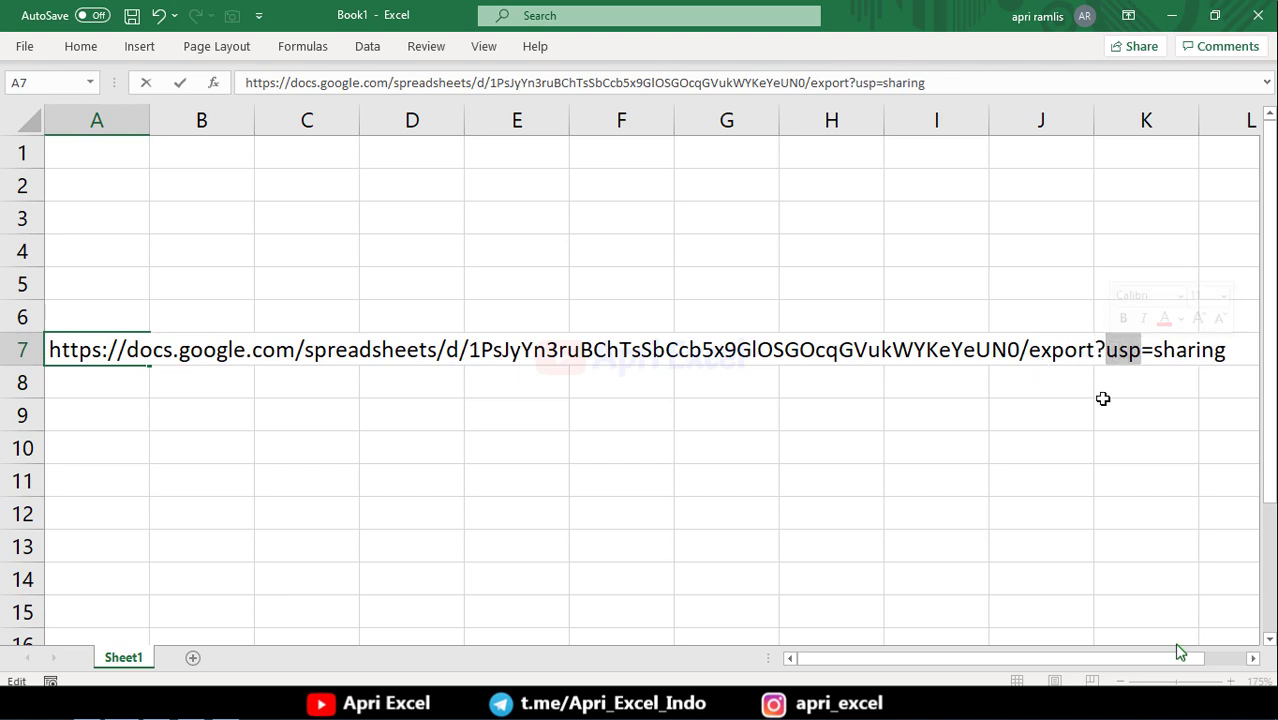
text(formulir)
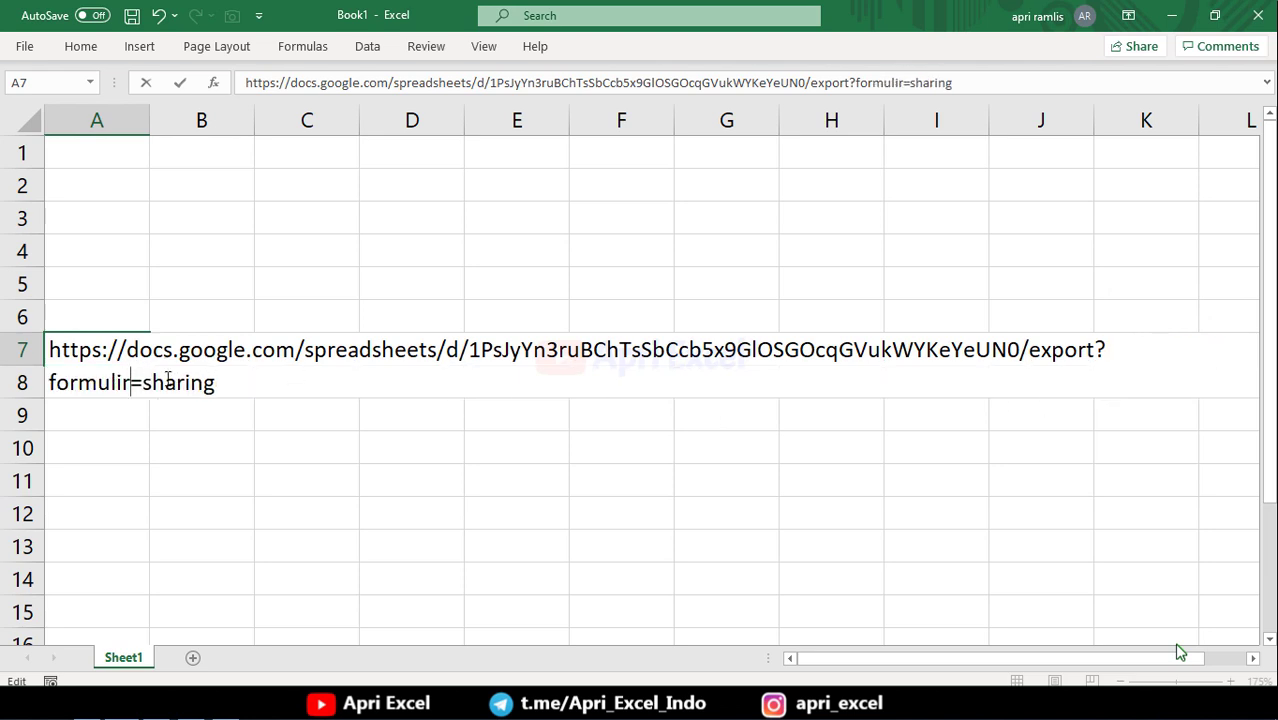
drag(146, 386, 214, 381)
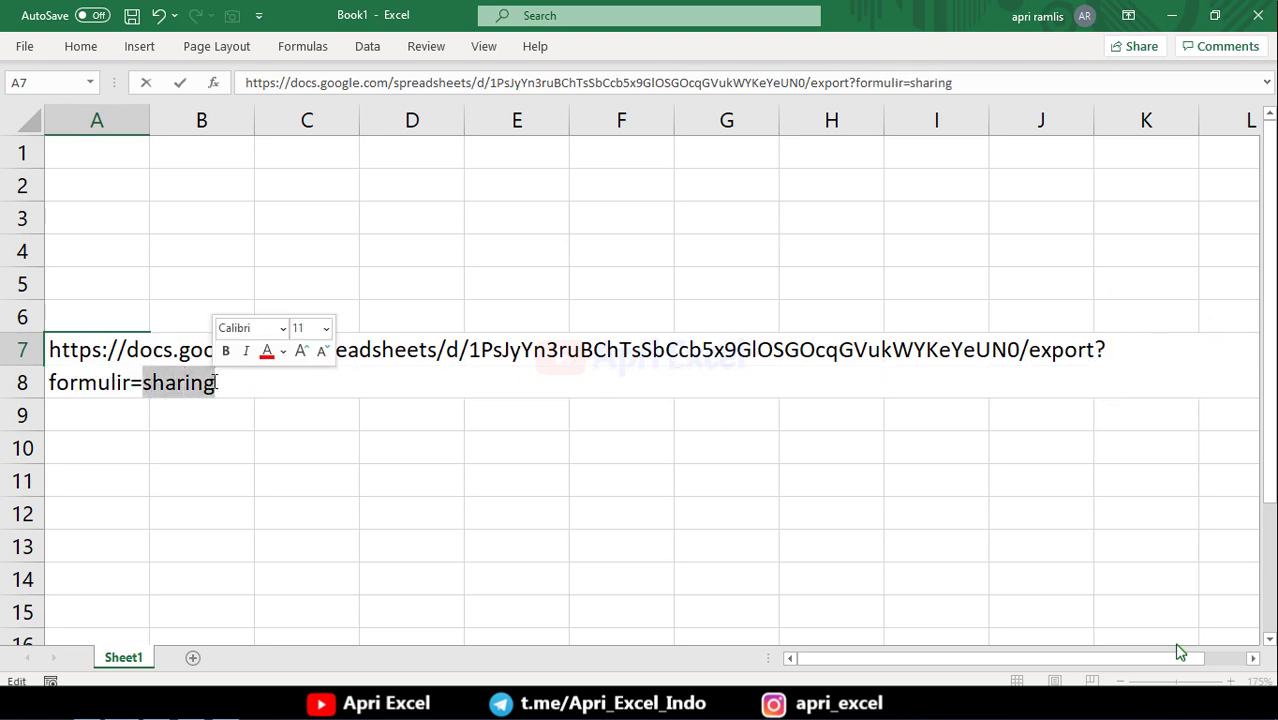
text(xlsx)
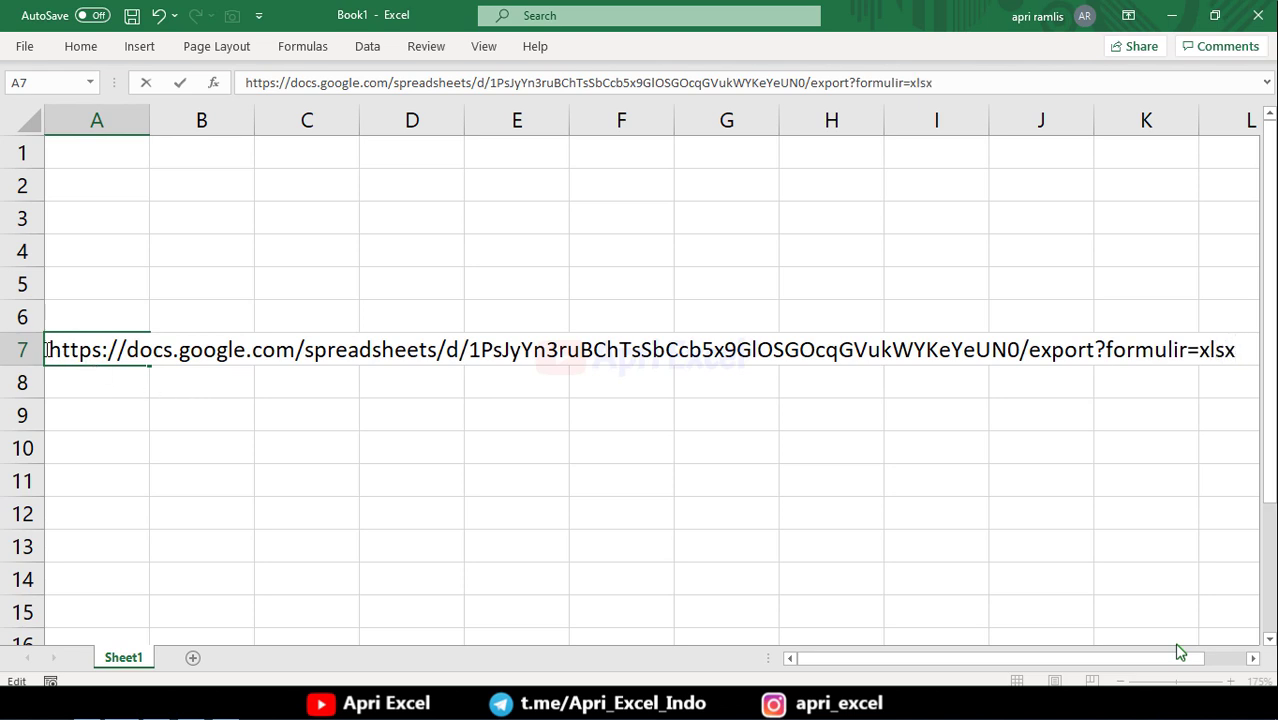
drag(47, 349, 89, 394)
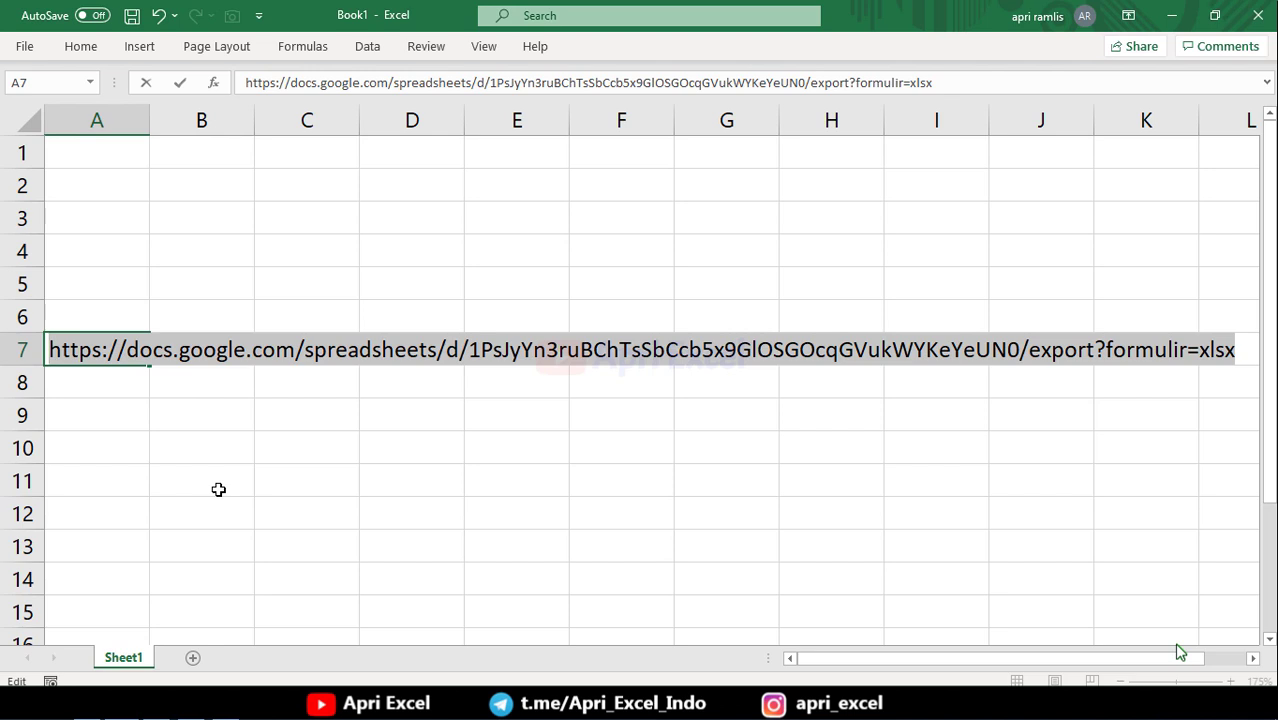
key(ctrl+x)
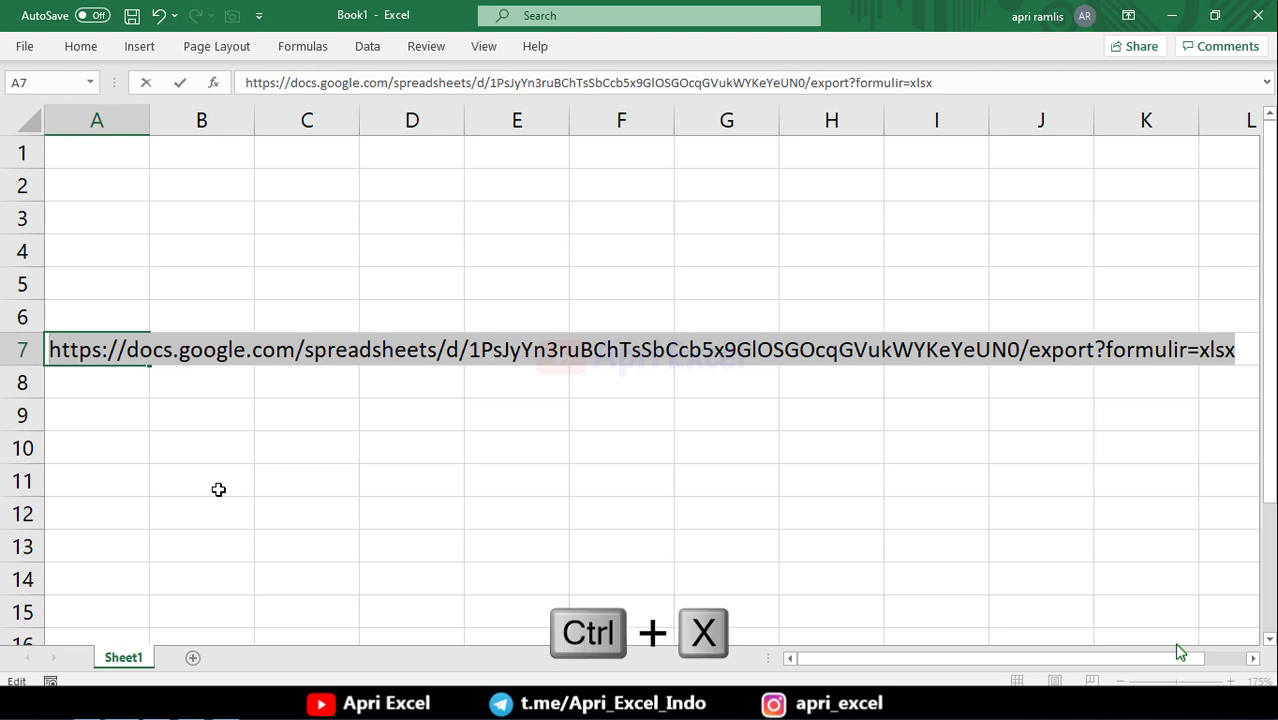
key(ctrl+x)
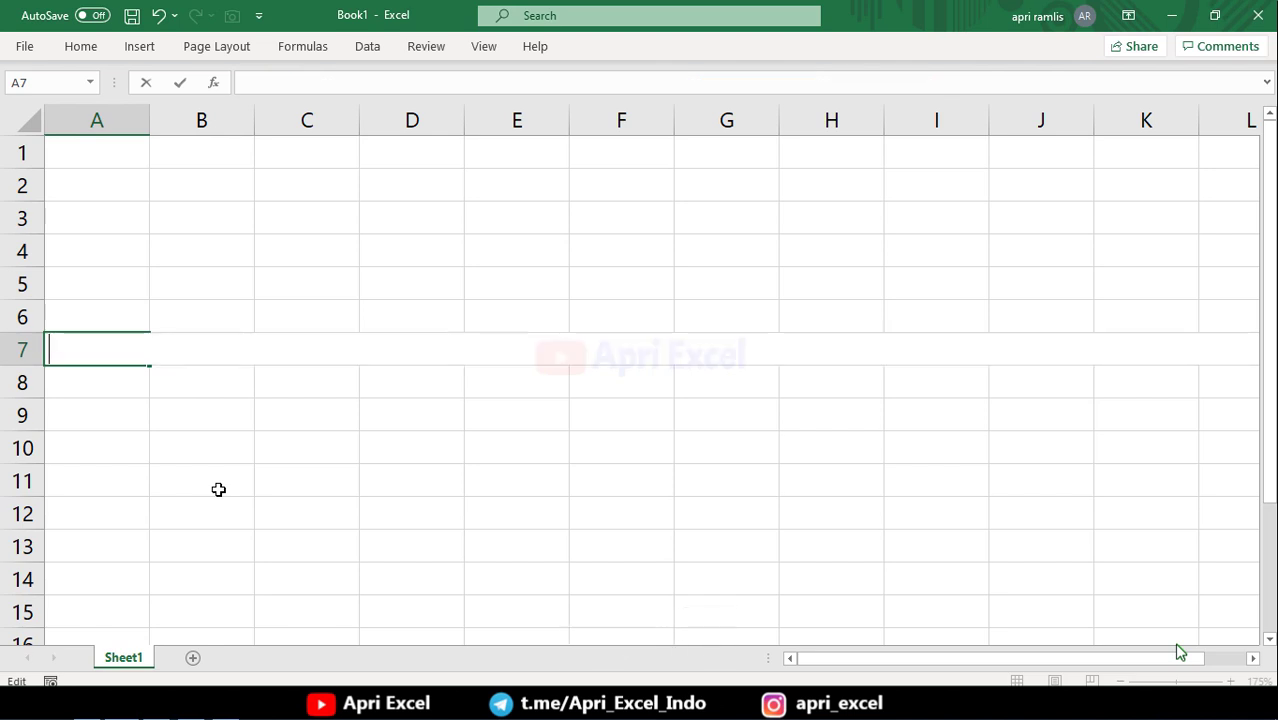
Step: Use Data > From Web with the pasted Google Sheets export link and connect
click(218, 489)
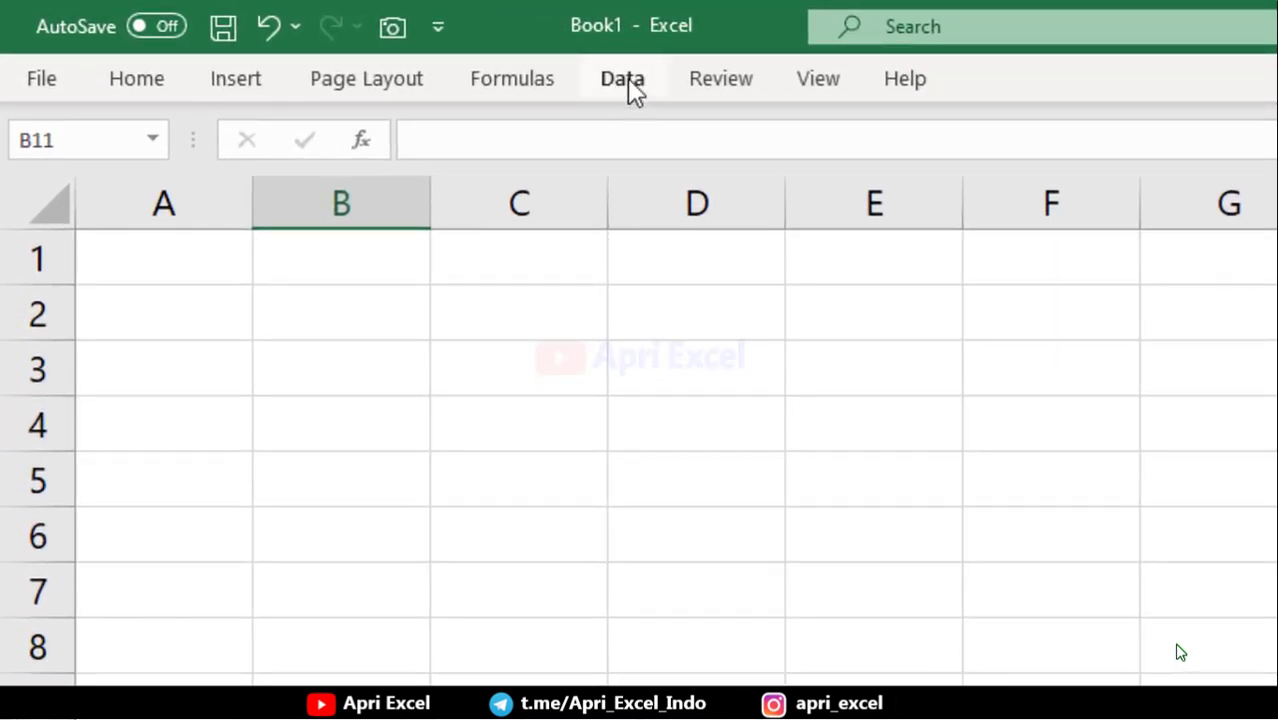
click(630, 82)
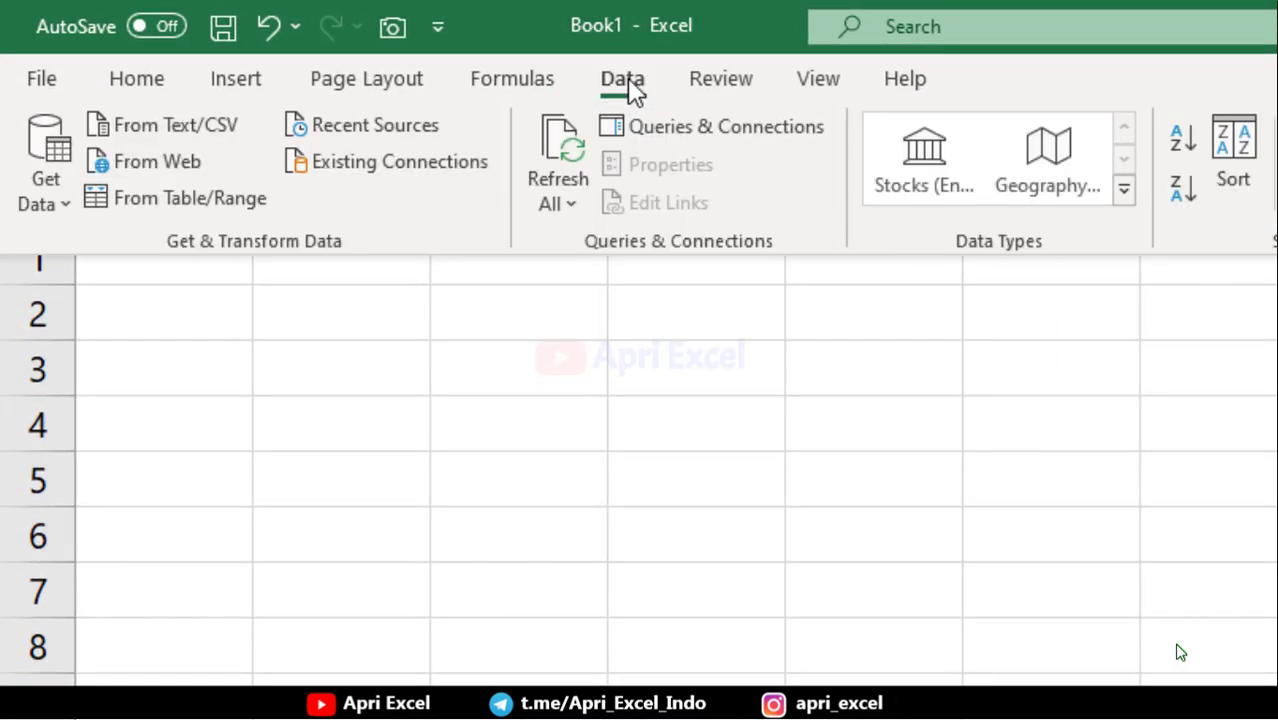
click(169, 160)
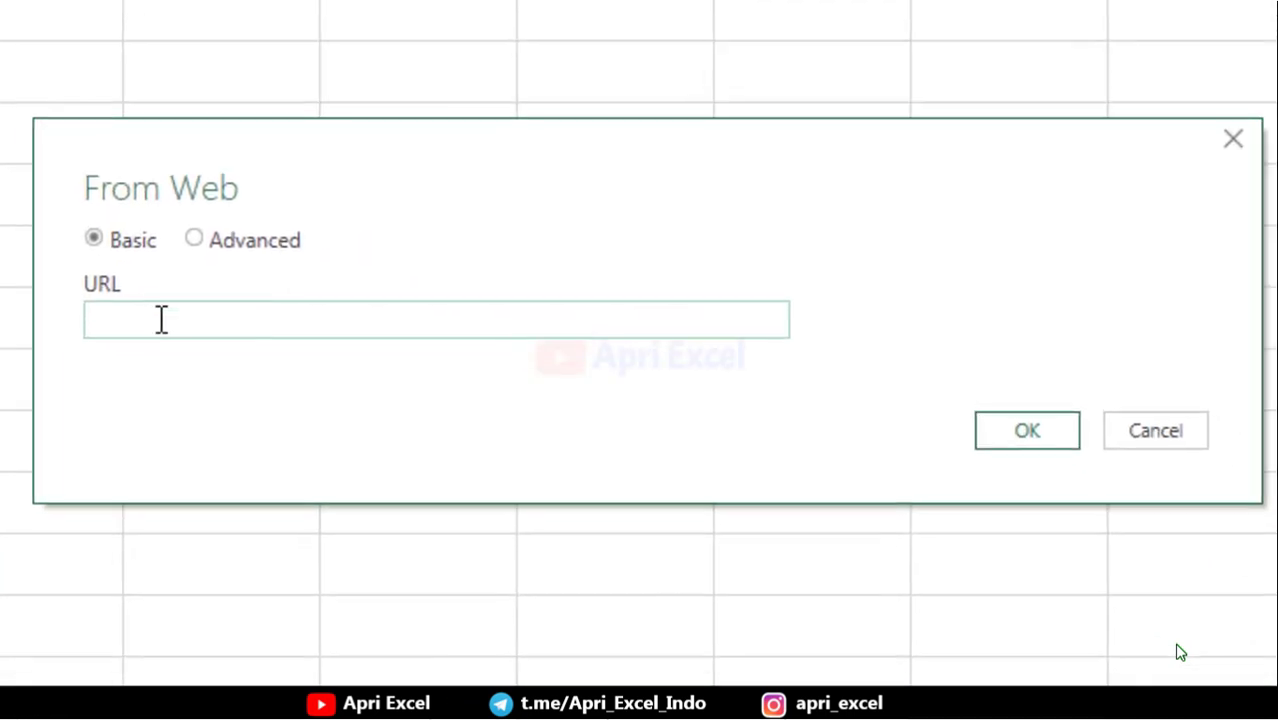
key(ctrl+v)
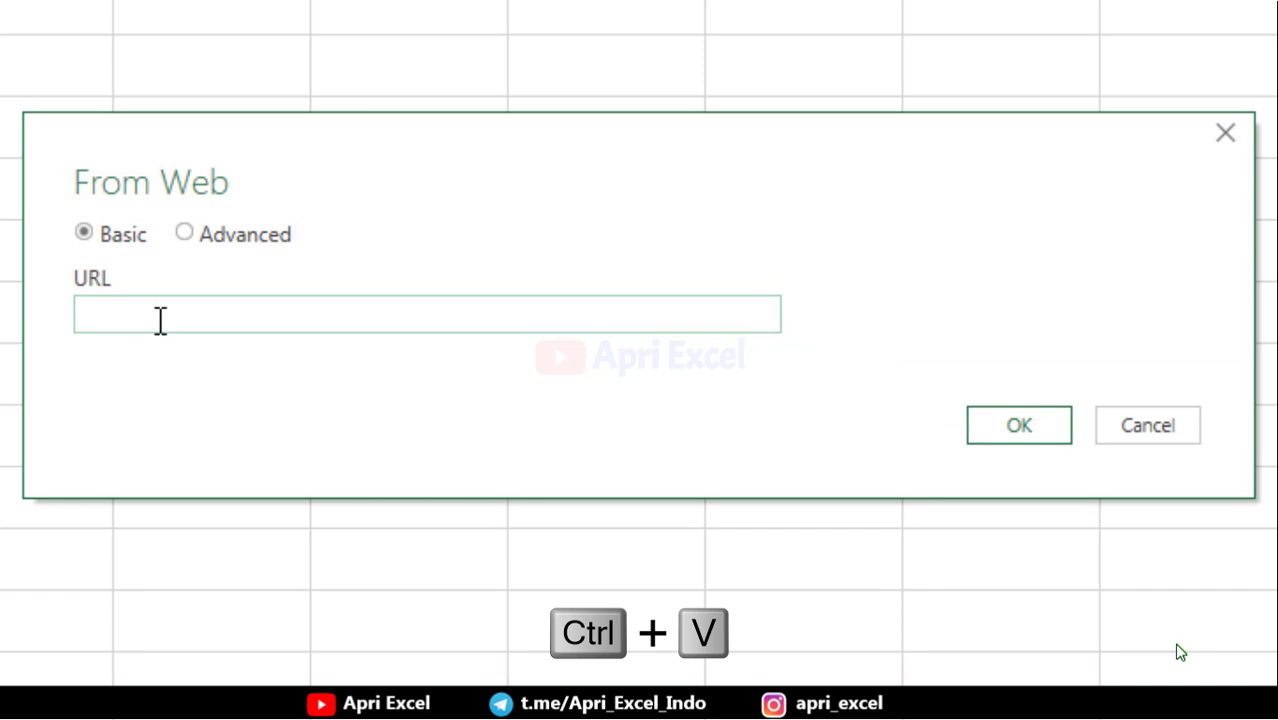
key(ctrl+v)
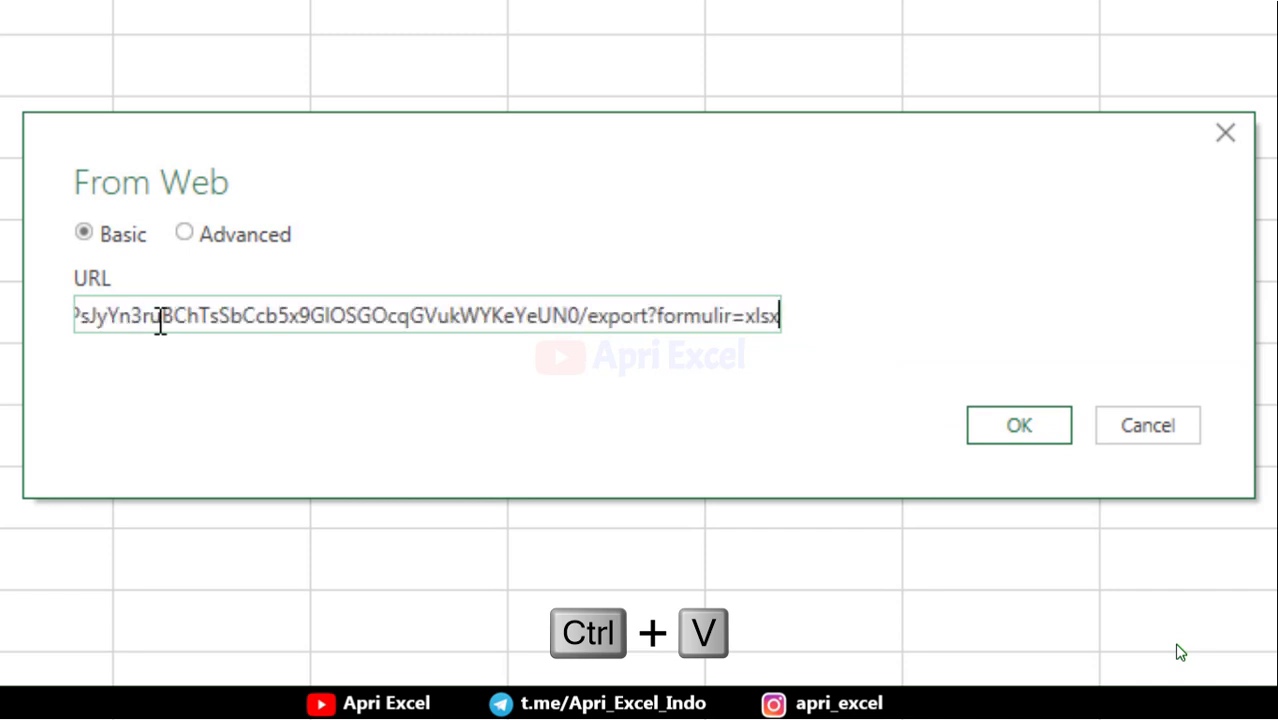
click(1048, 438)
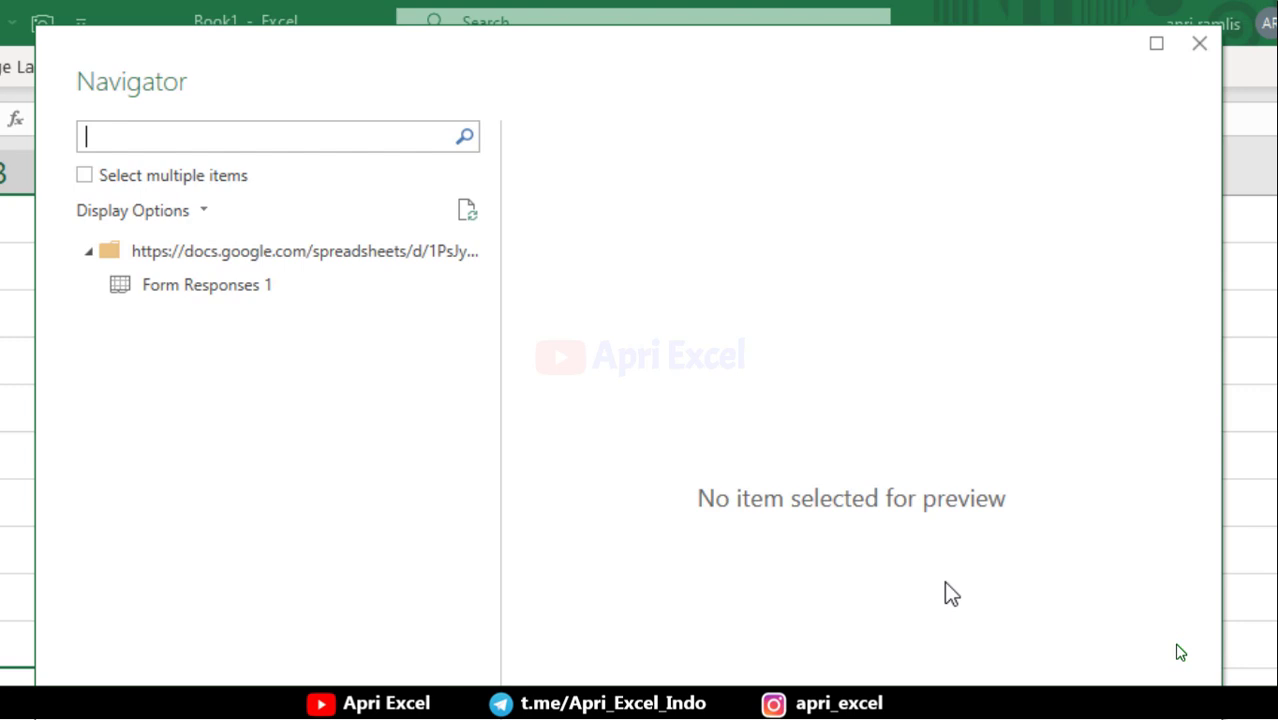
Step: Preview Form Responses 1 in Navigator and load it into Power Query Editor
click(187, 285)
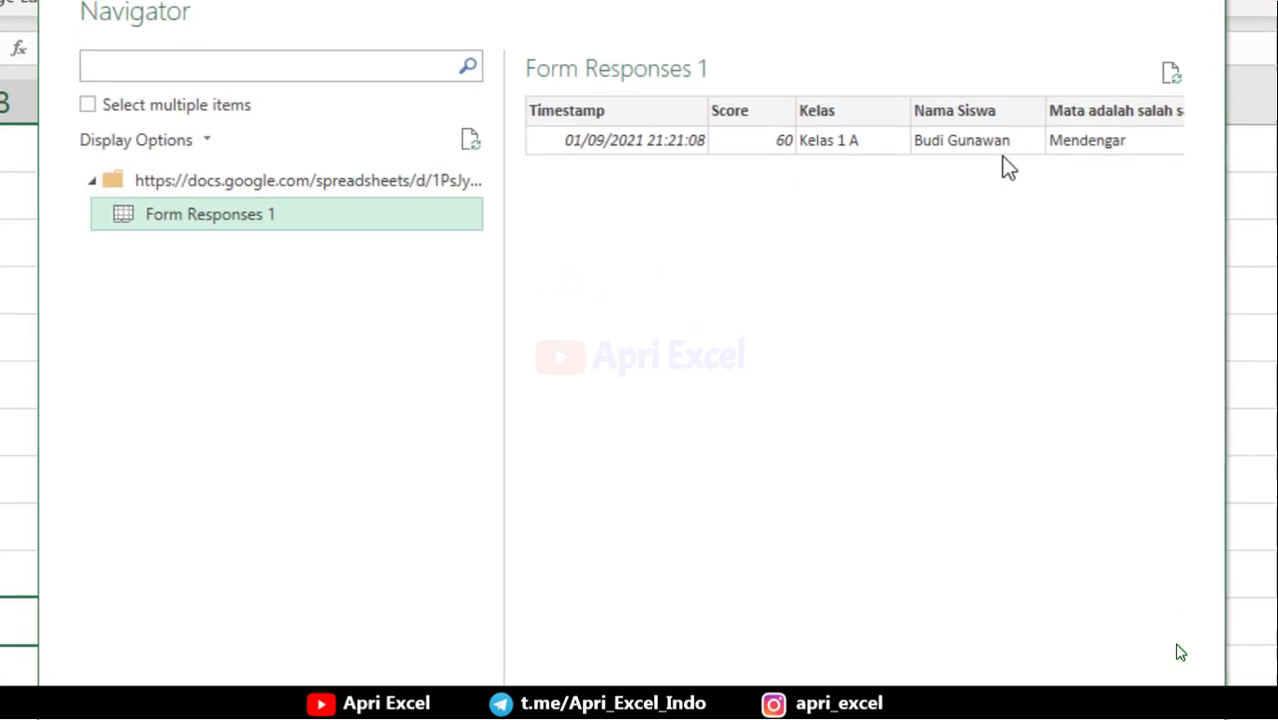
click(1062, 621)
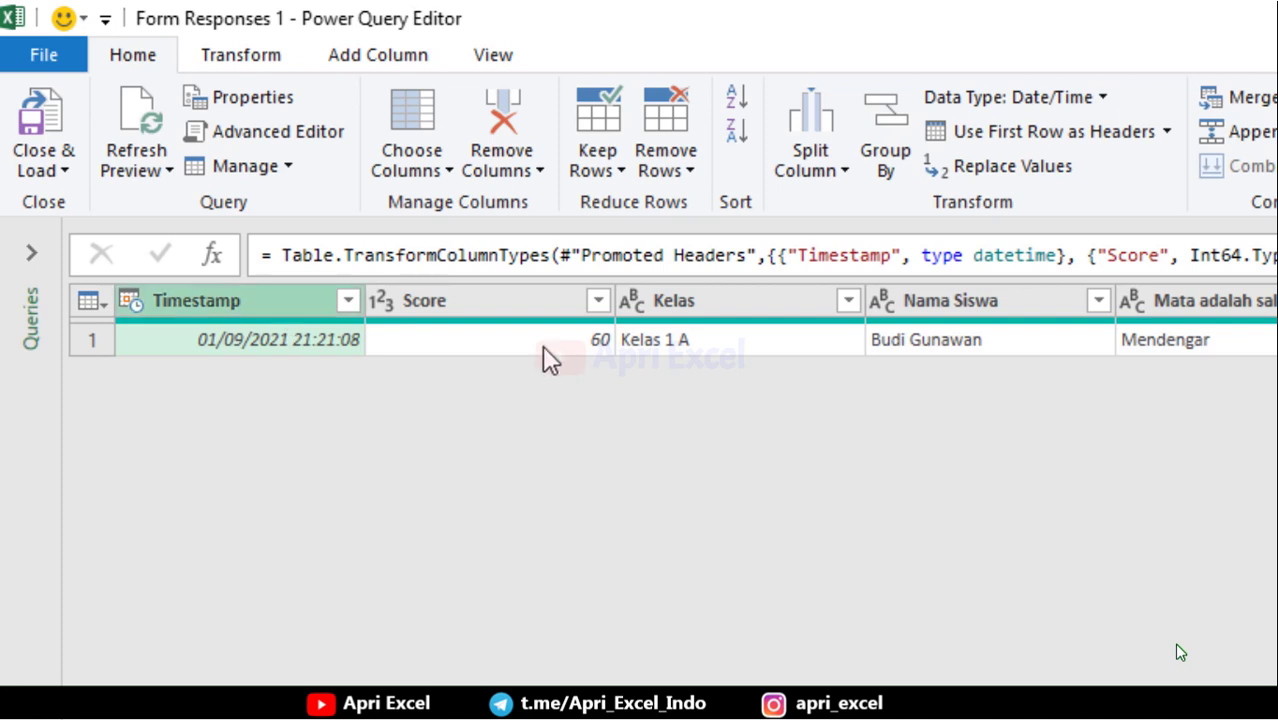
Step: Remove all columns except those from Score through Nama Siswa
click(483, 300)
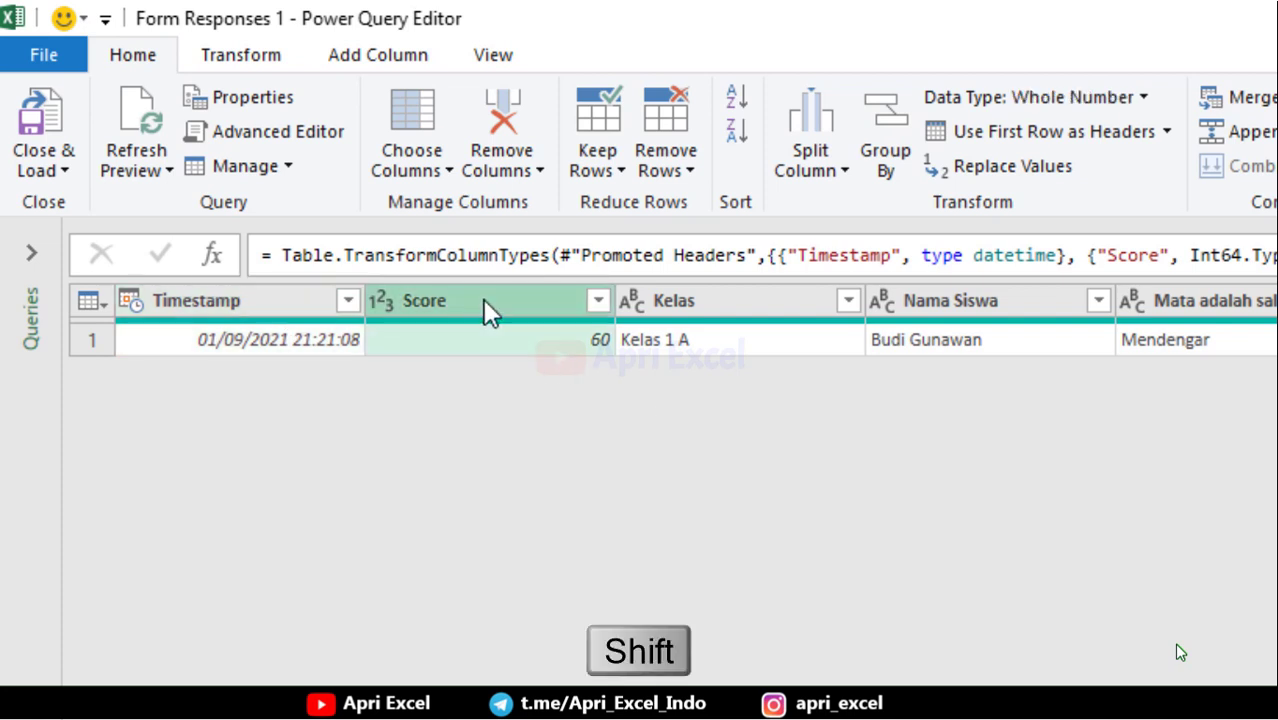
shift+click(940, 305)
right_click(938, 300)
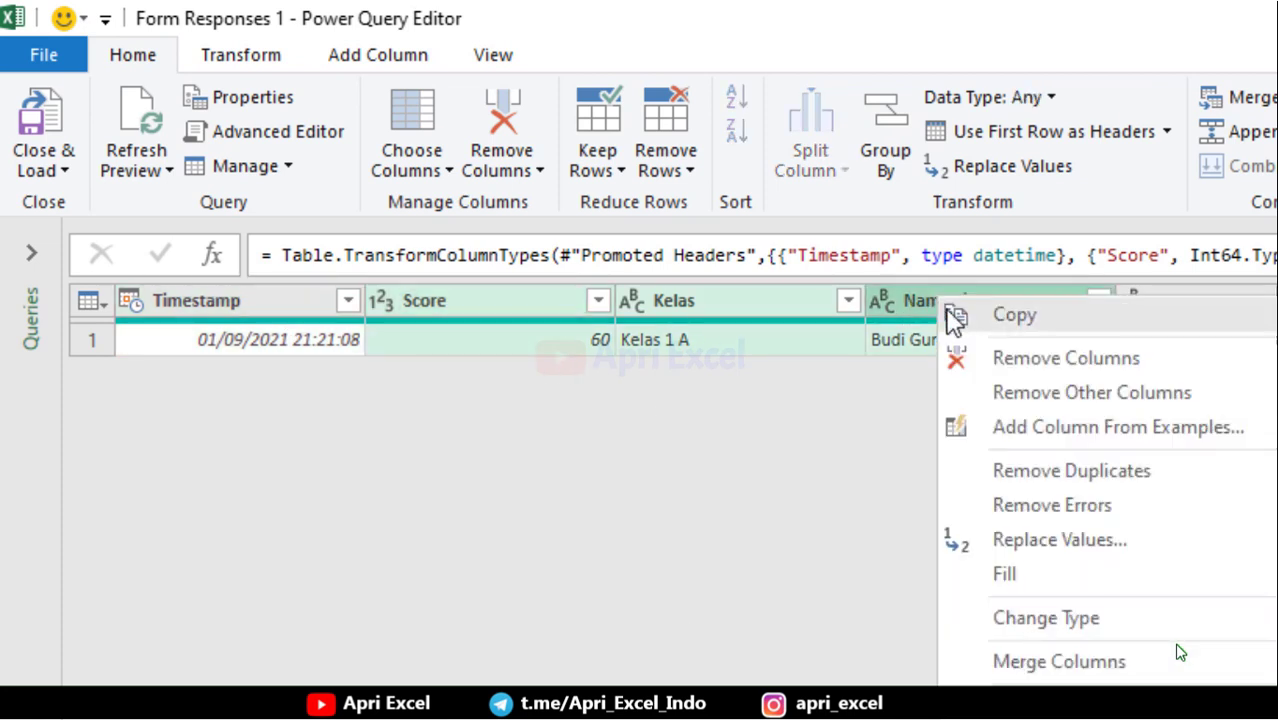
click(990, 395)
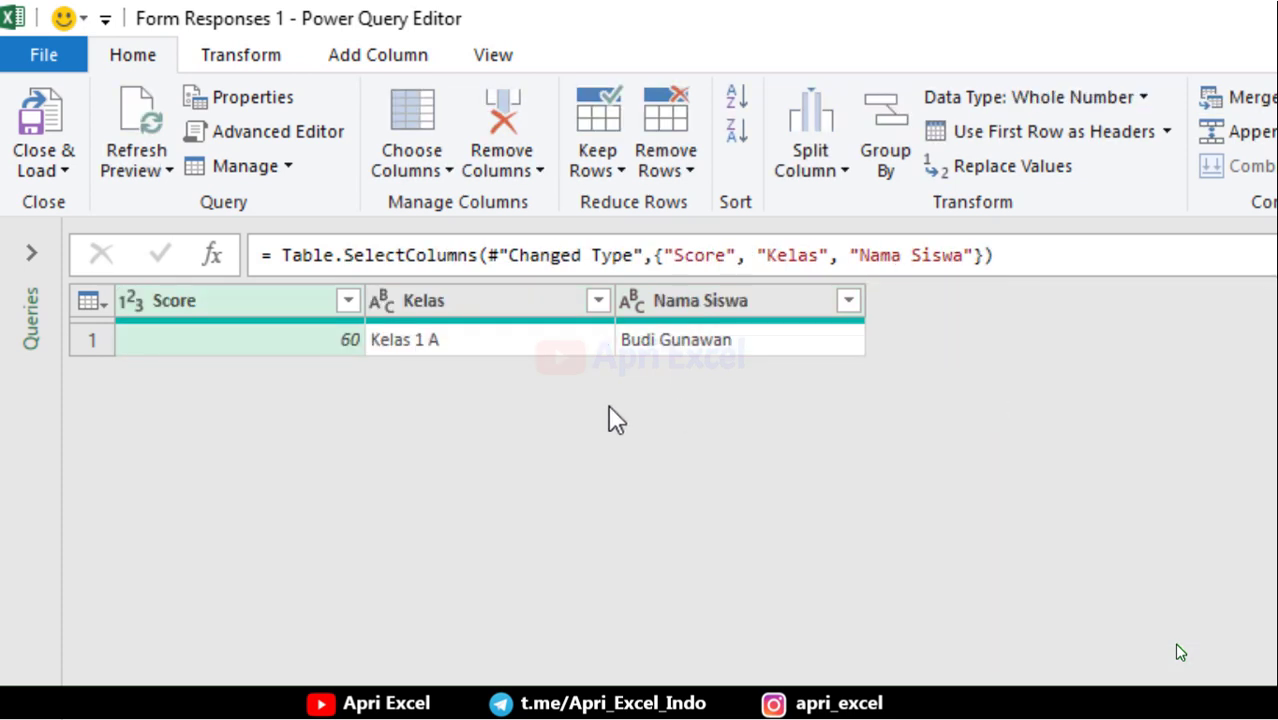
Step: Reorder the columns to Nama Siswa, Kelas, Score
click(712, 305)
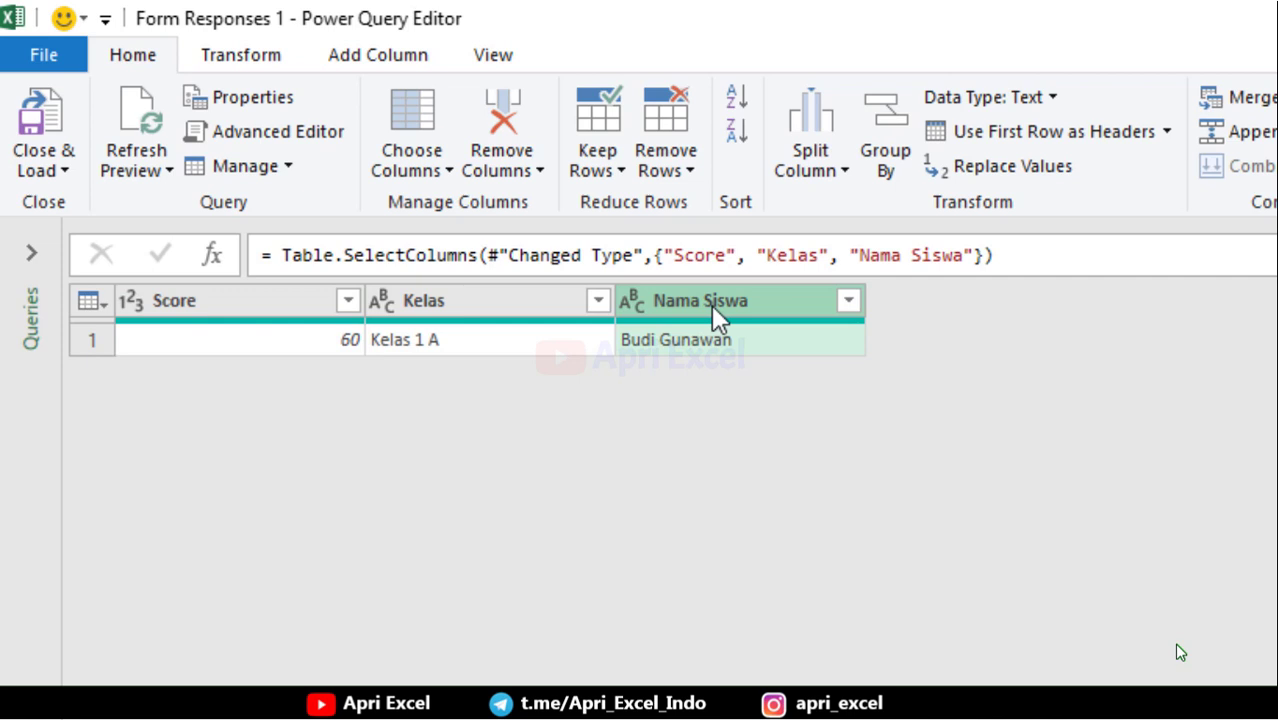
drag(711, 305, 235, 306)
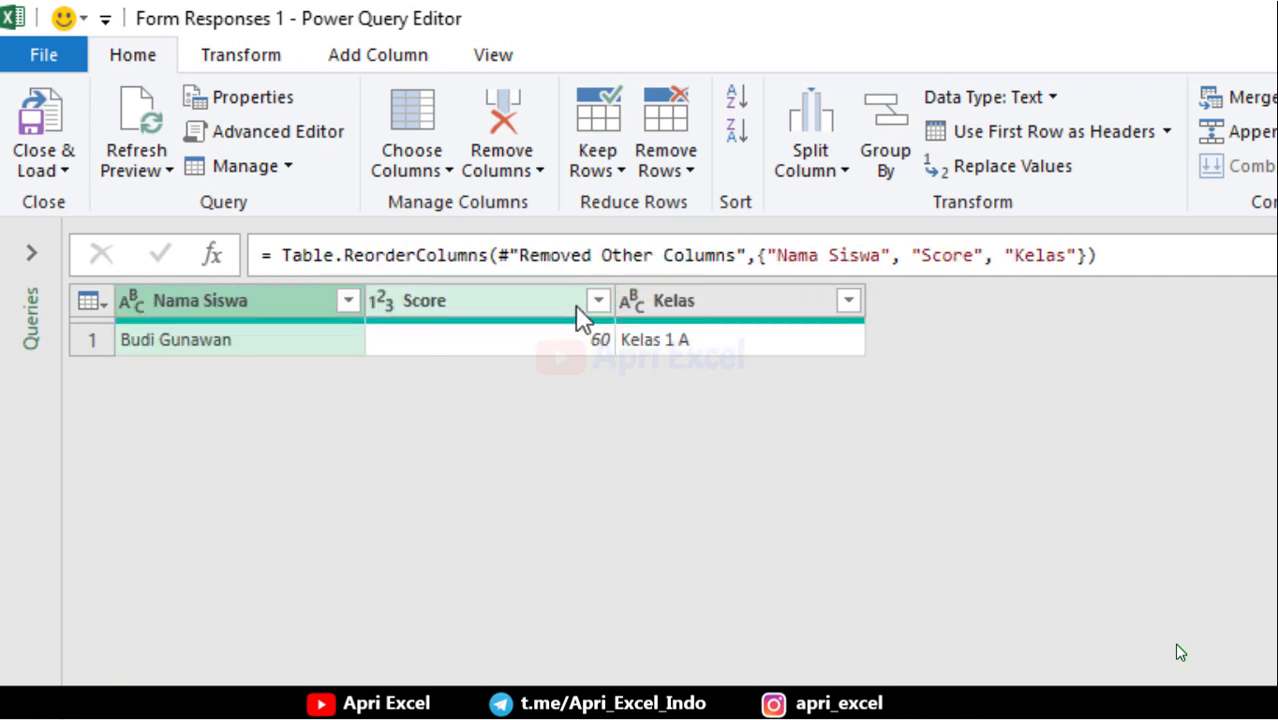
drag(700, 305, 483, 305)
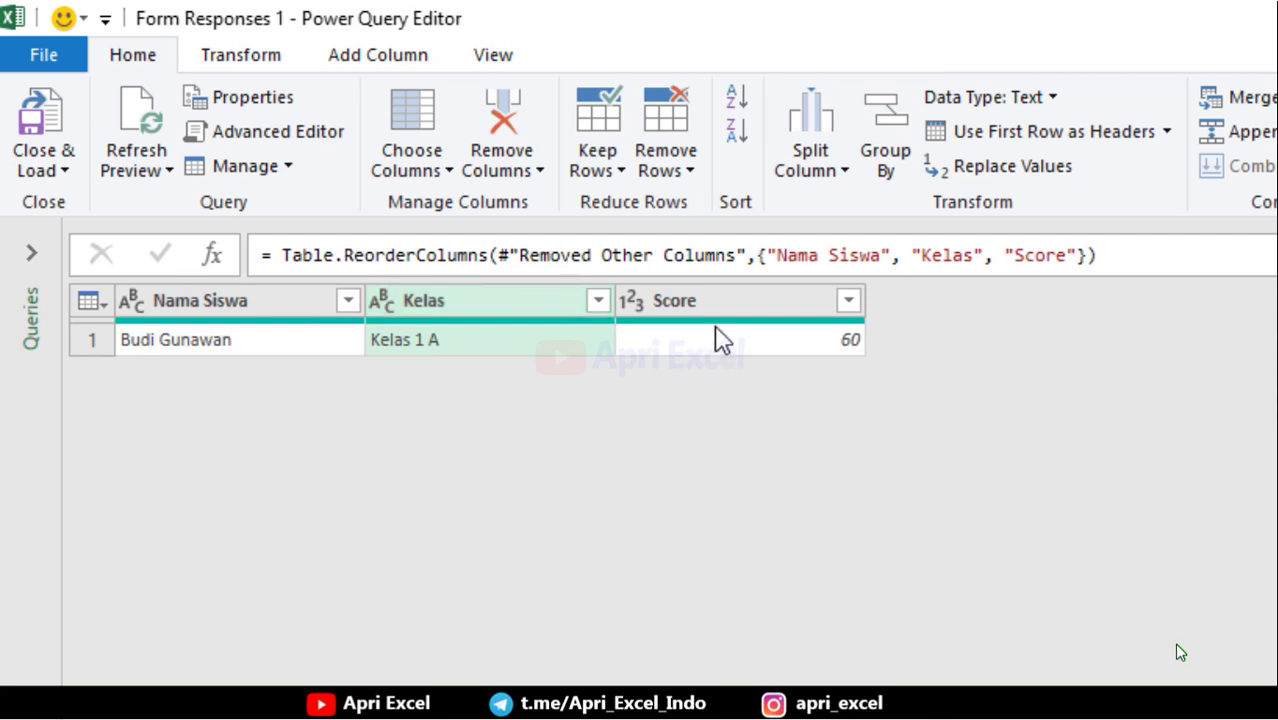
Step: Create a conditional column named Keterangan testing Score greater than or equal to 60
click(377, 55)
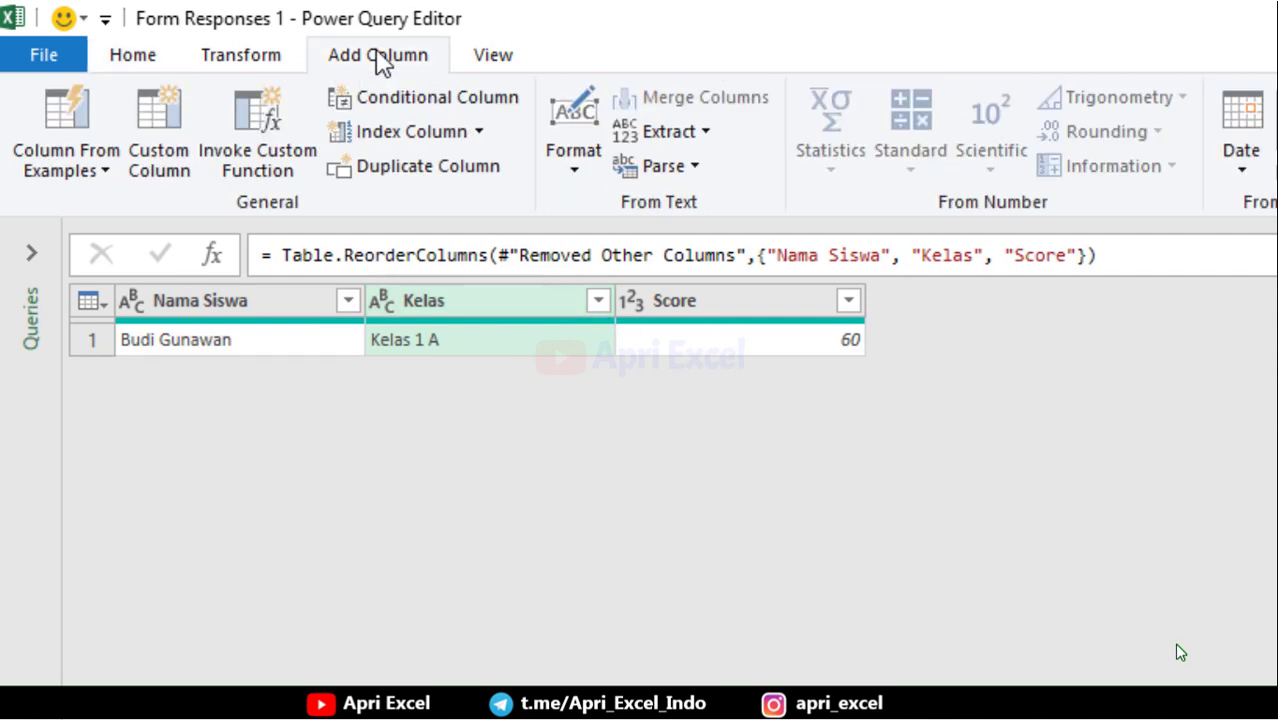
click(425, 100)
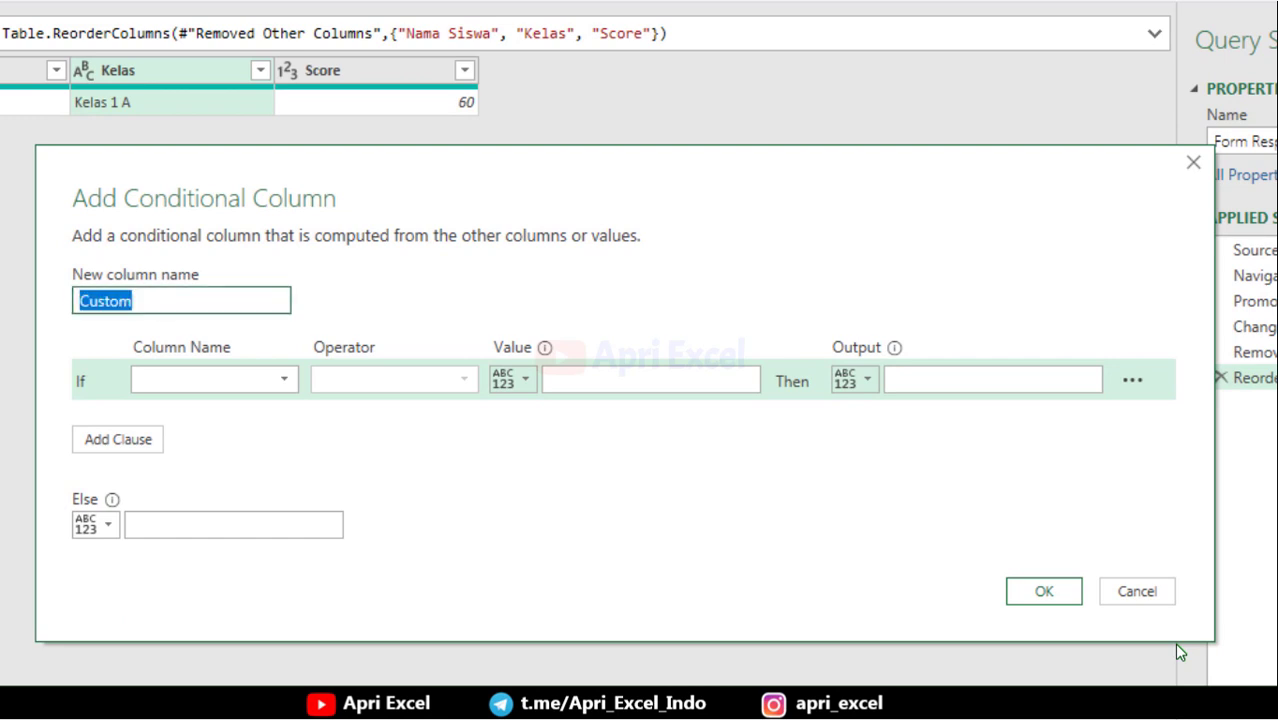
text(Keterangan)
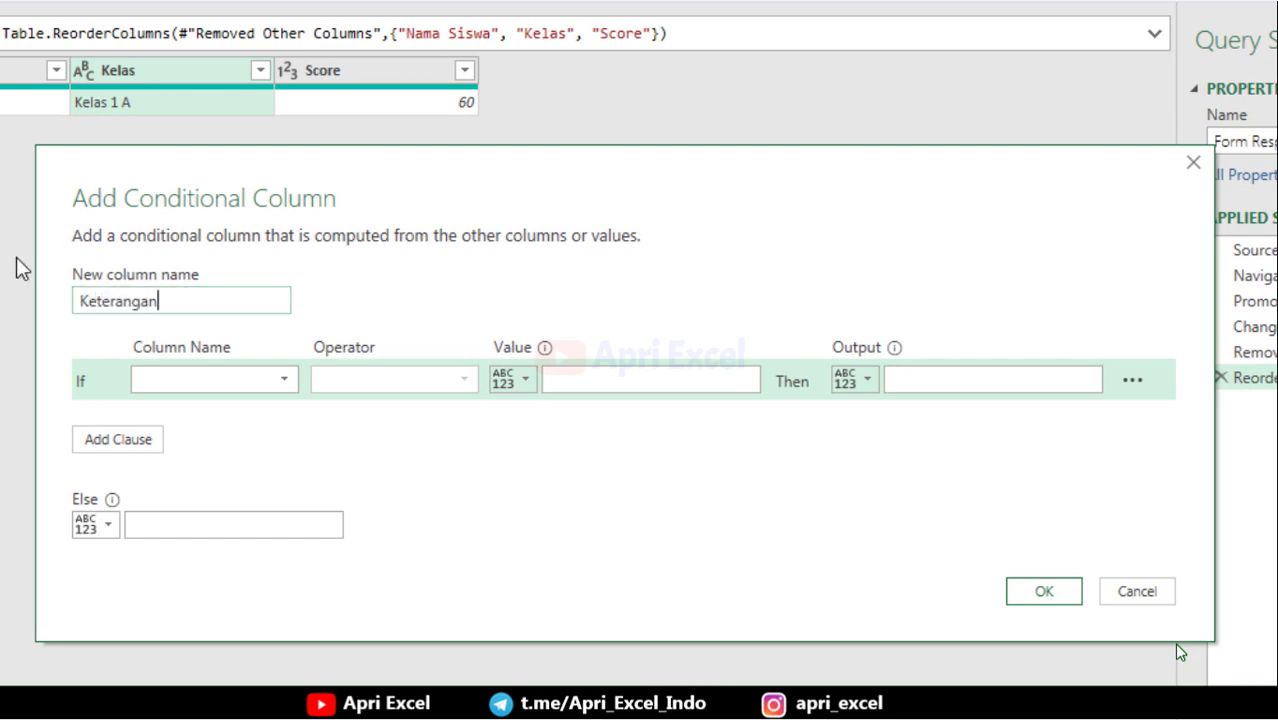
click(223, 377)
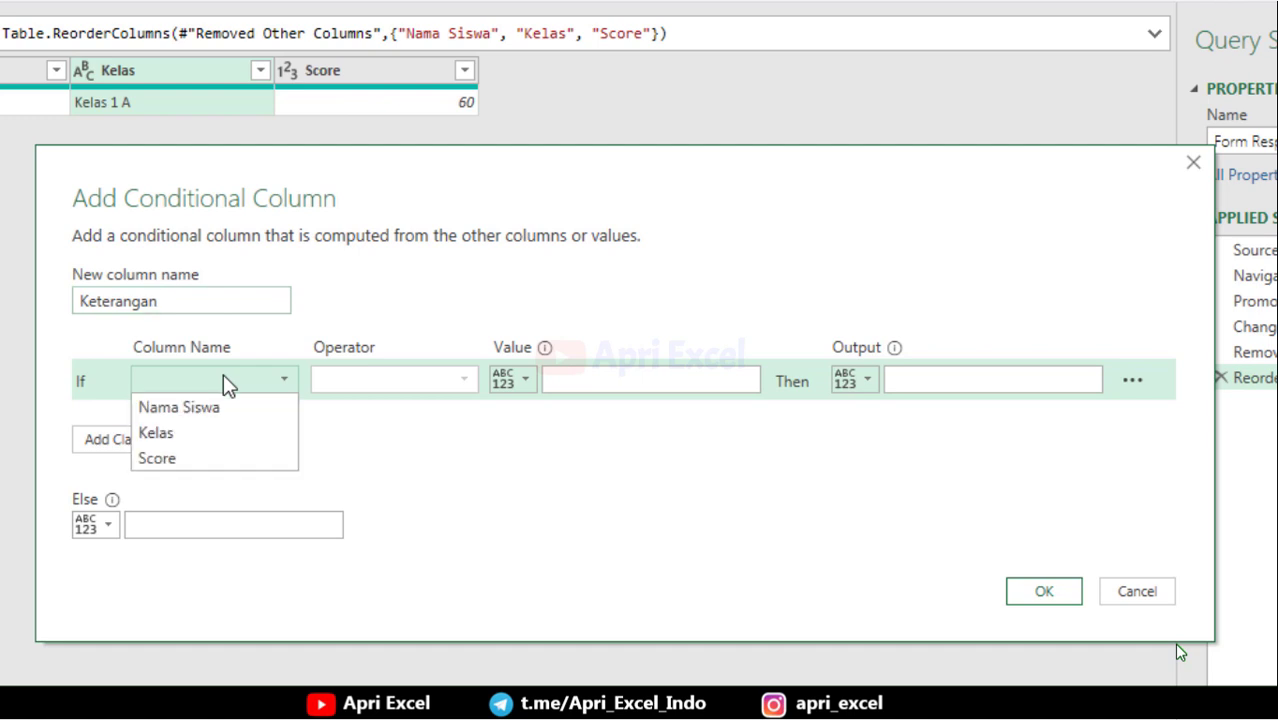
click(196, 460)
click(388, 382)
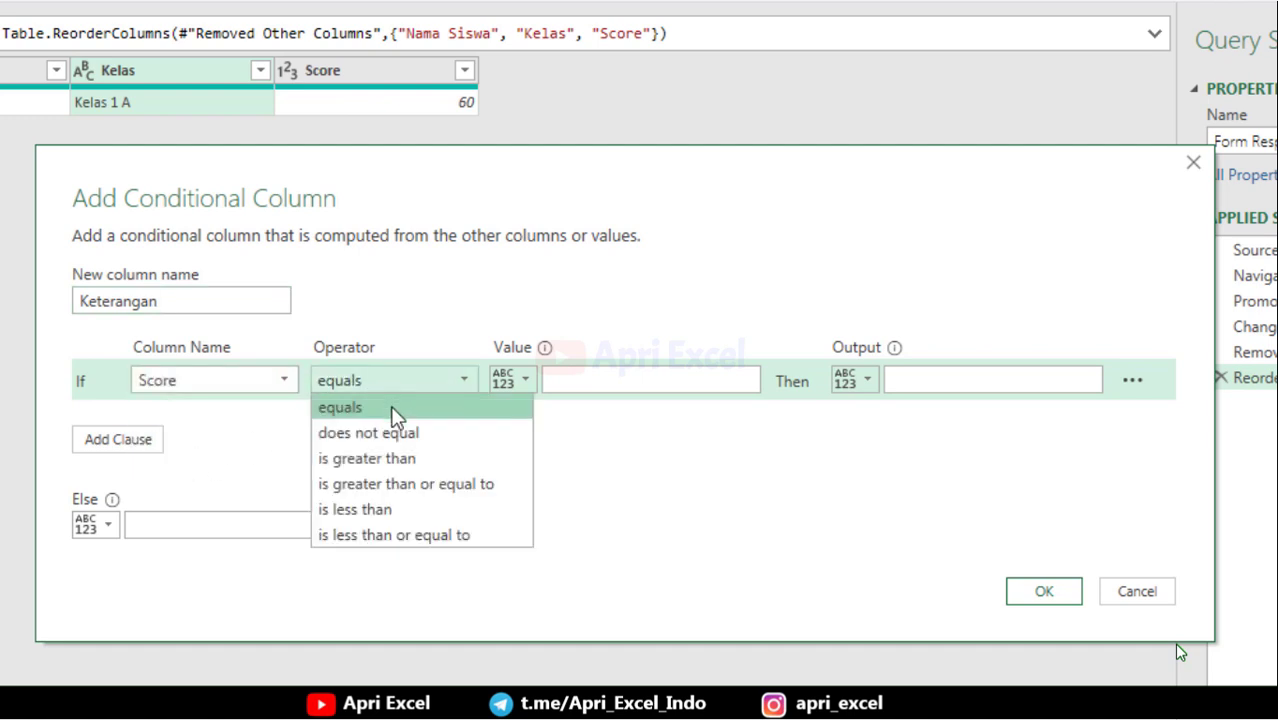
click(420, 484)
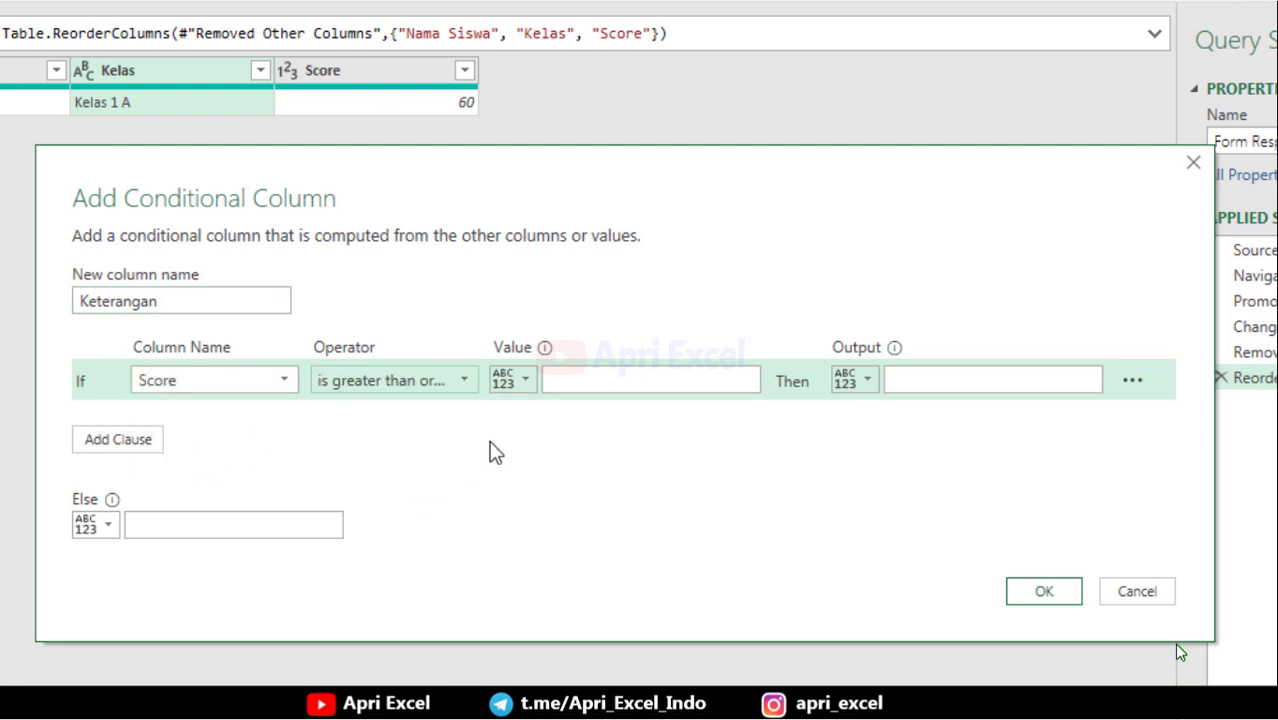
click(613, 383)
text(0)
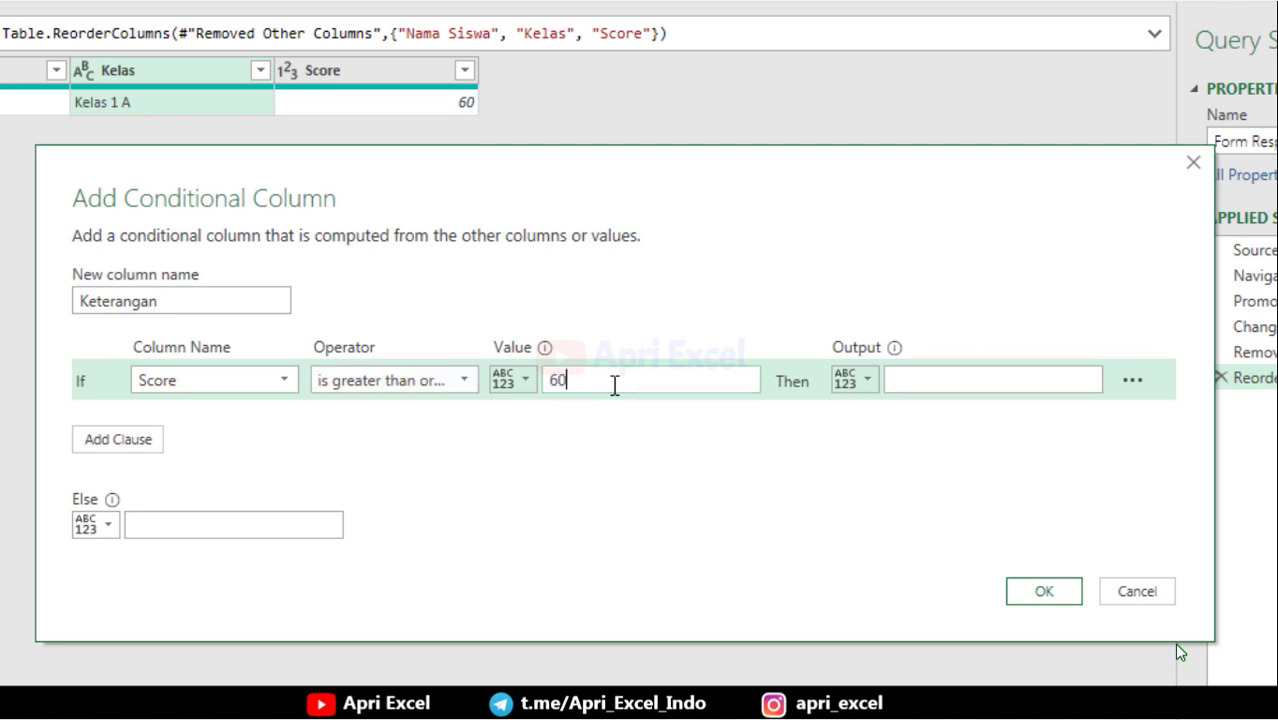
Step: Give it the result Lulus when true and Mengulang otherwise
click(964, 377)
text(Lu)
text(lus)
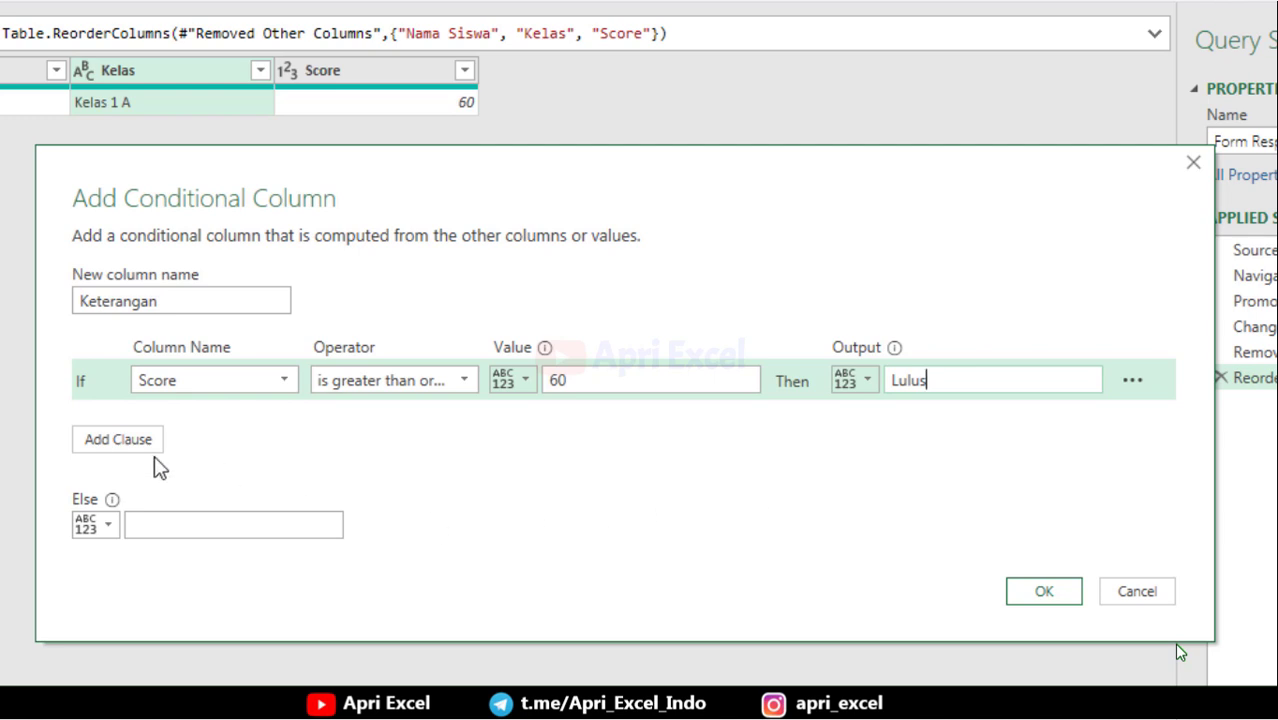
click(160, 528)
text(Mengulang)
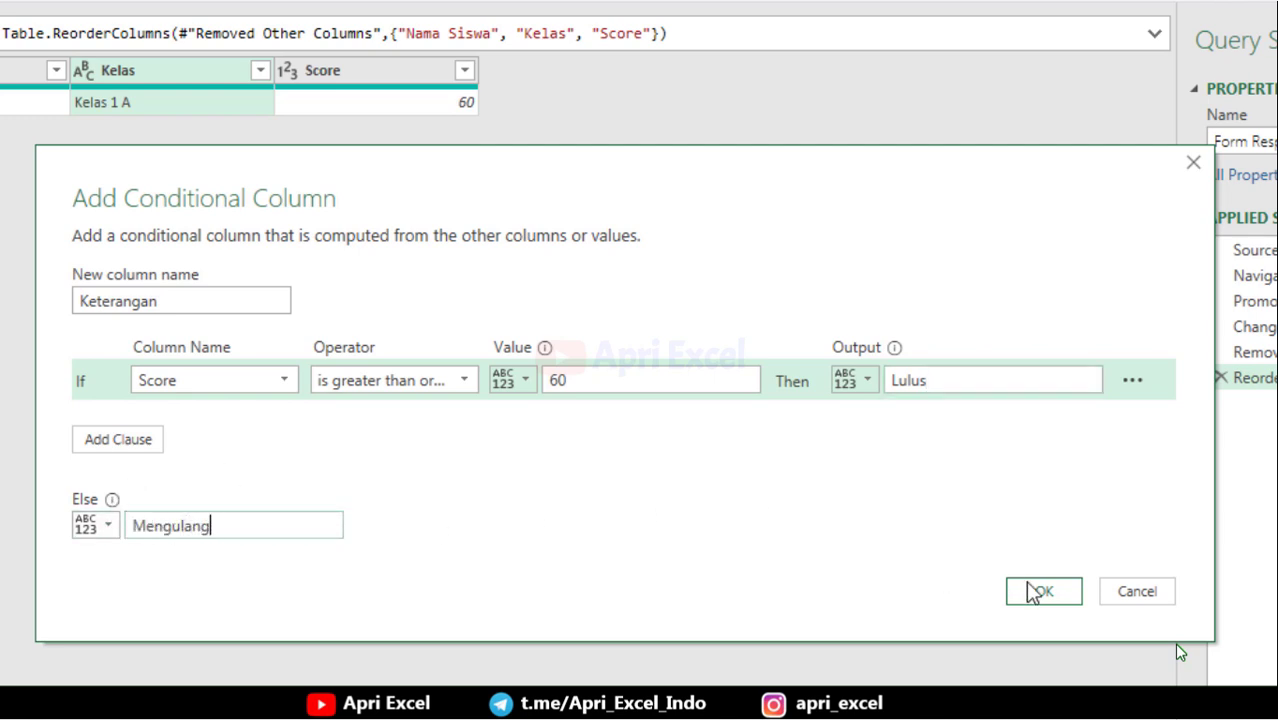
click(1030, 588)
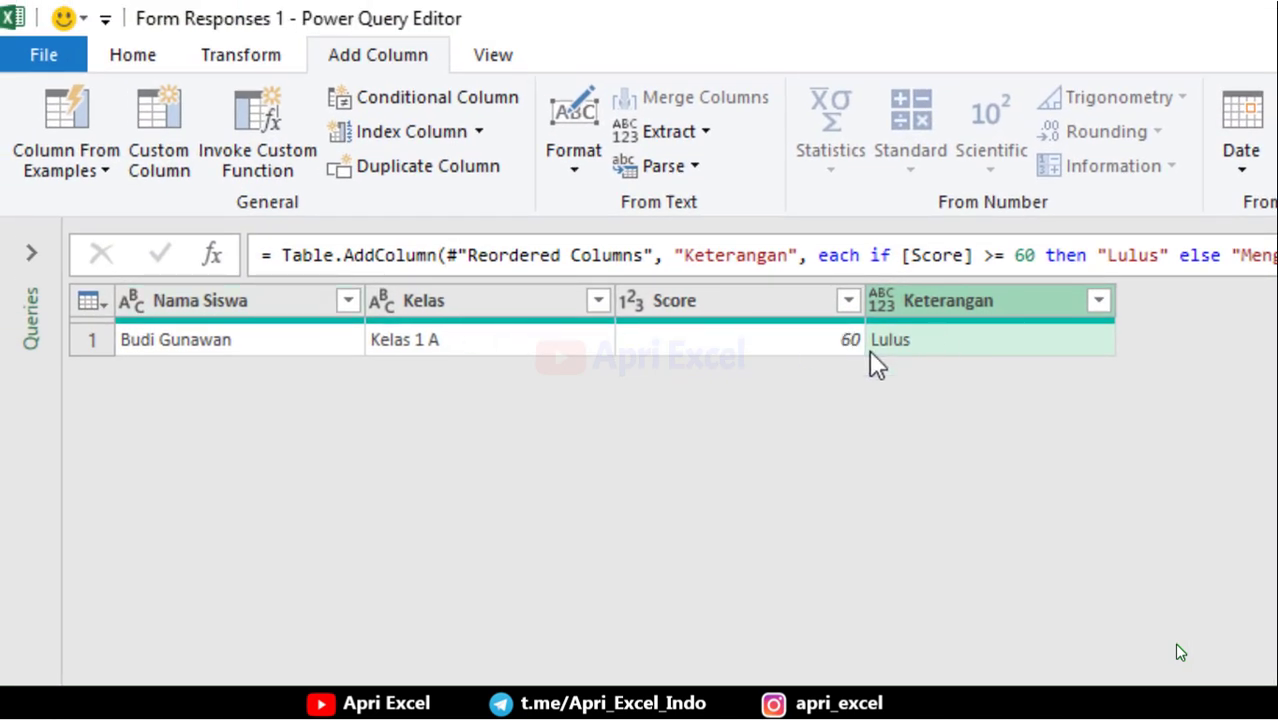
Step: Load the query result as a table on existing Sheet1 at cell B4
click(118, 56)
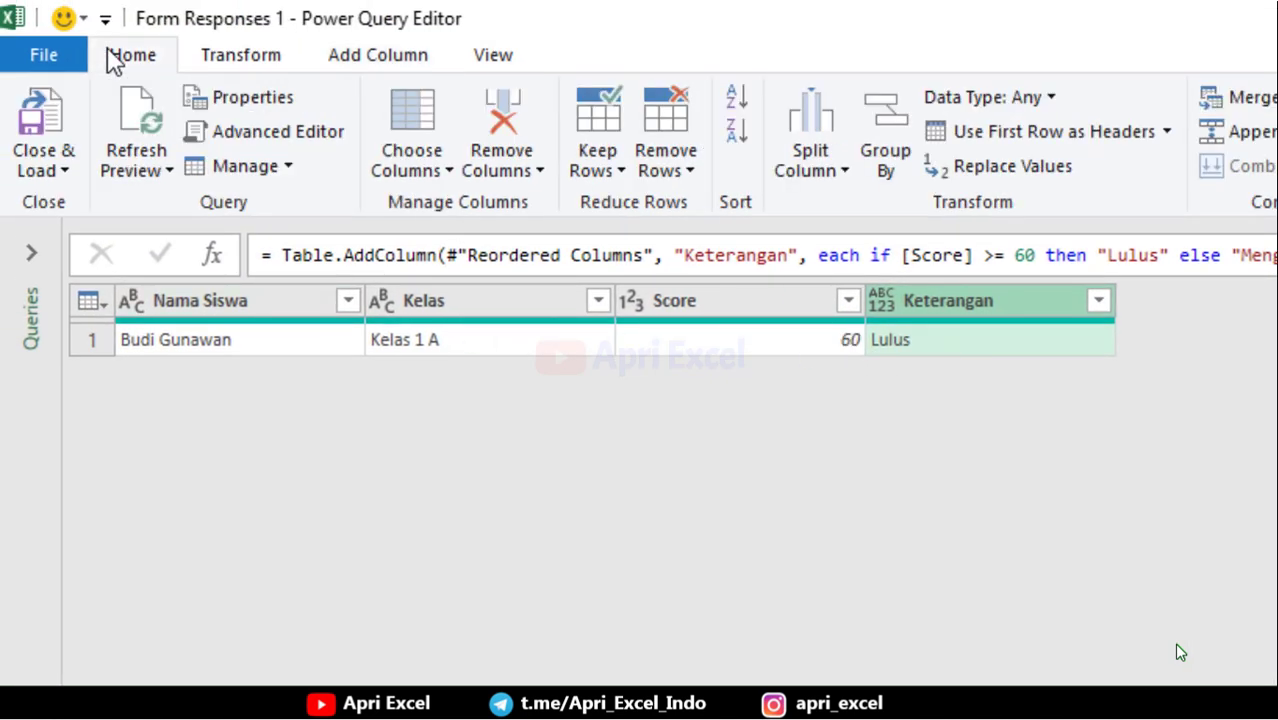
click(71, 170)
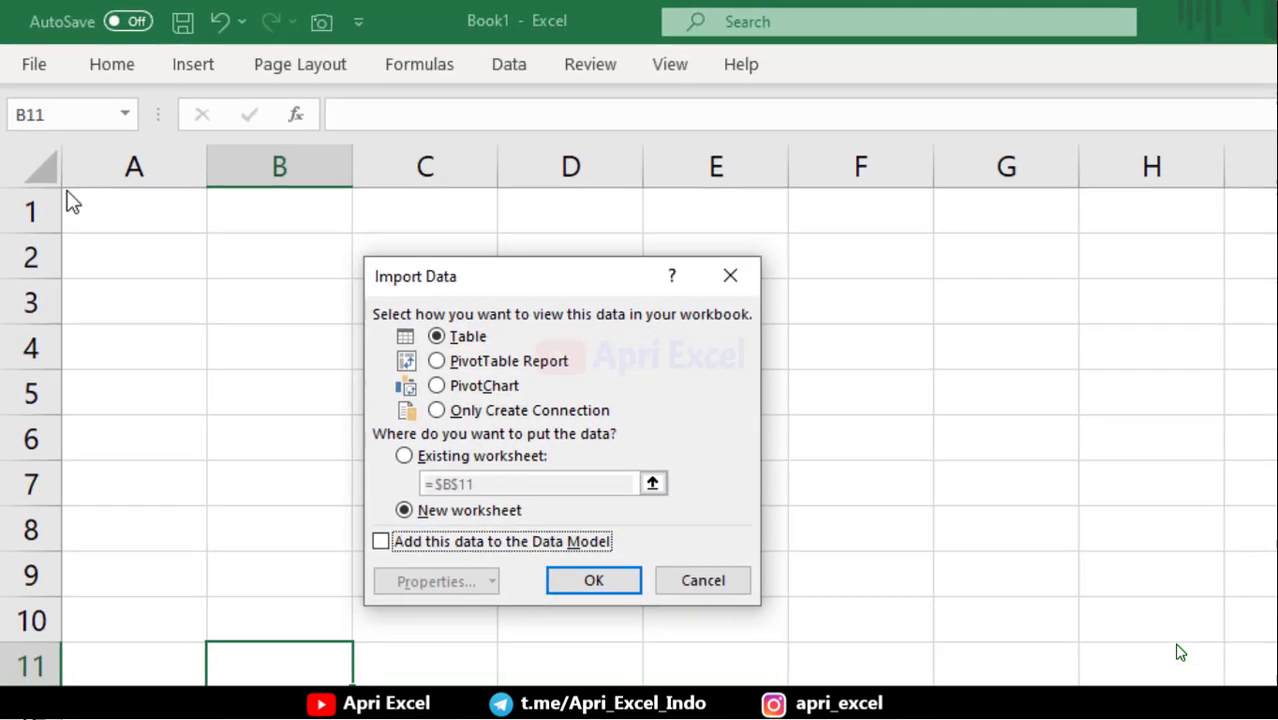
drag(511, 271, 785, 380)
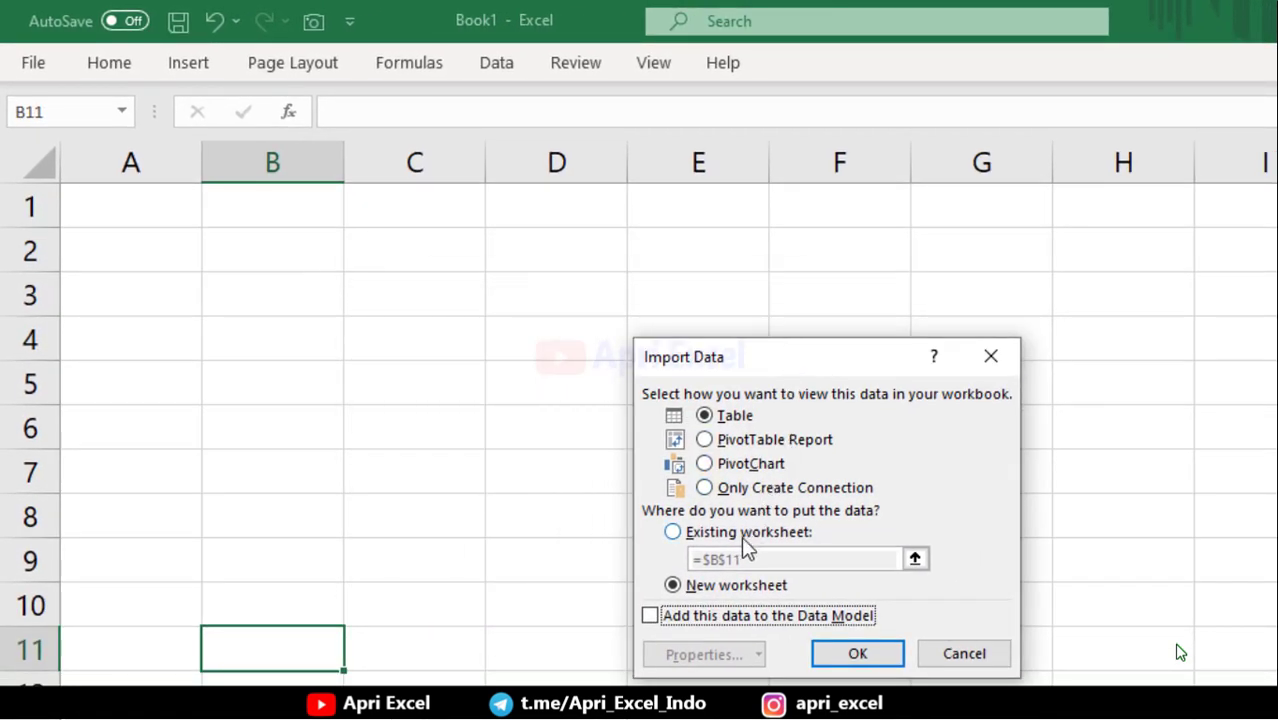
click(728, 532)
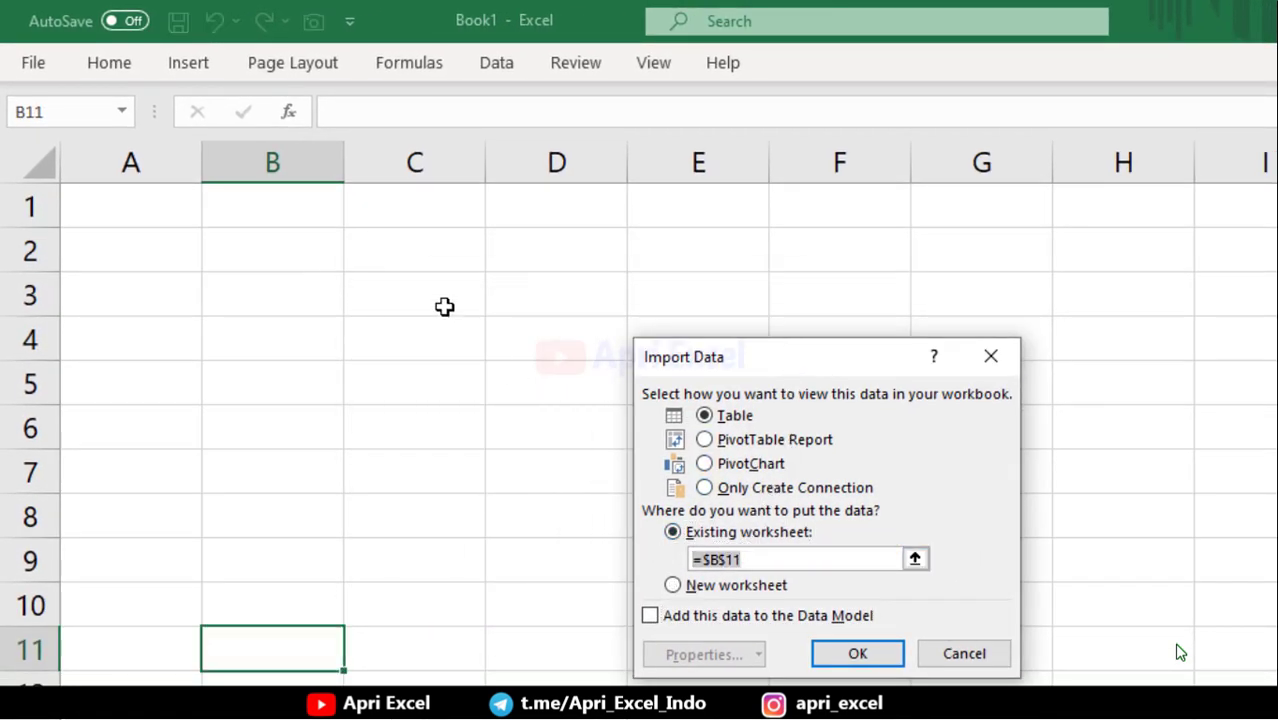
click(307, 344)
click(856, 655)
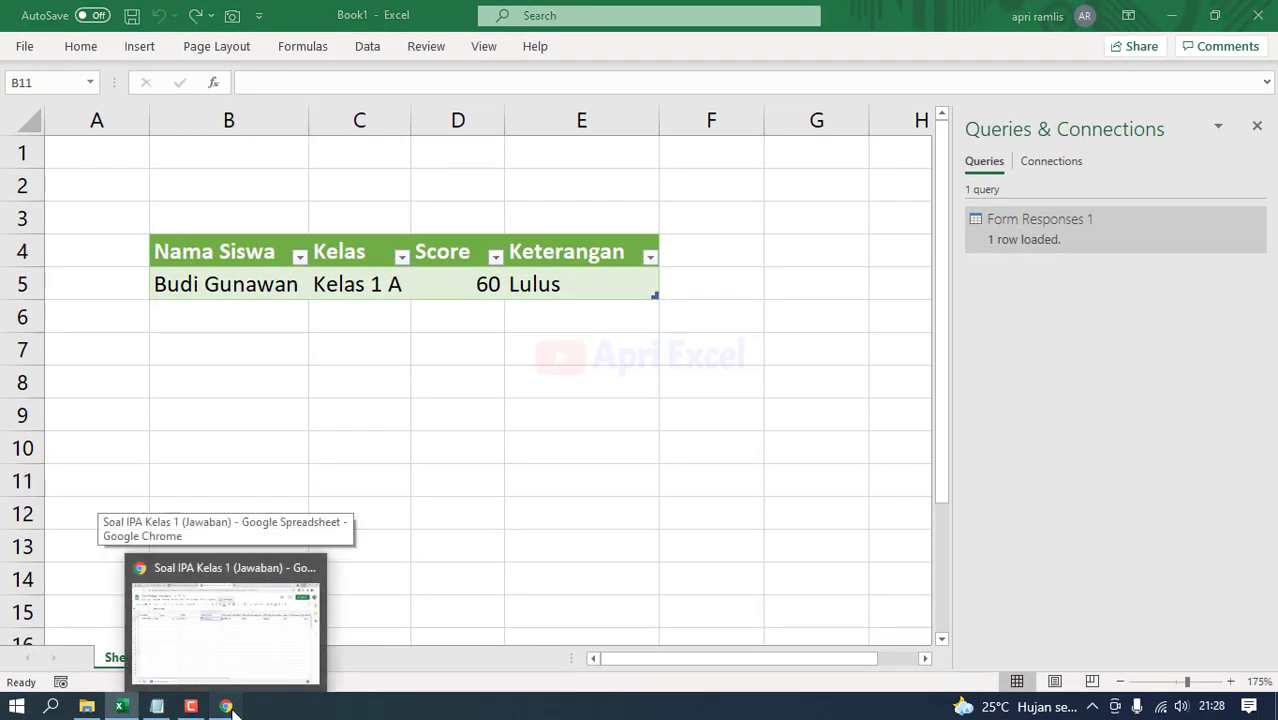
Step: Open the quiz form in a new browser tab from the copied short link
click(227, 706)
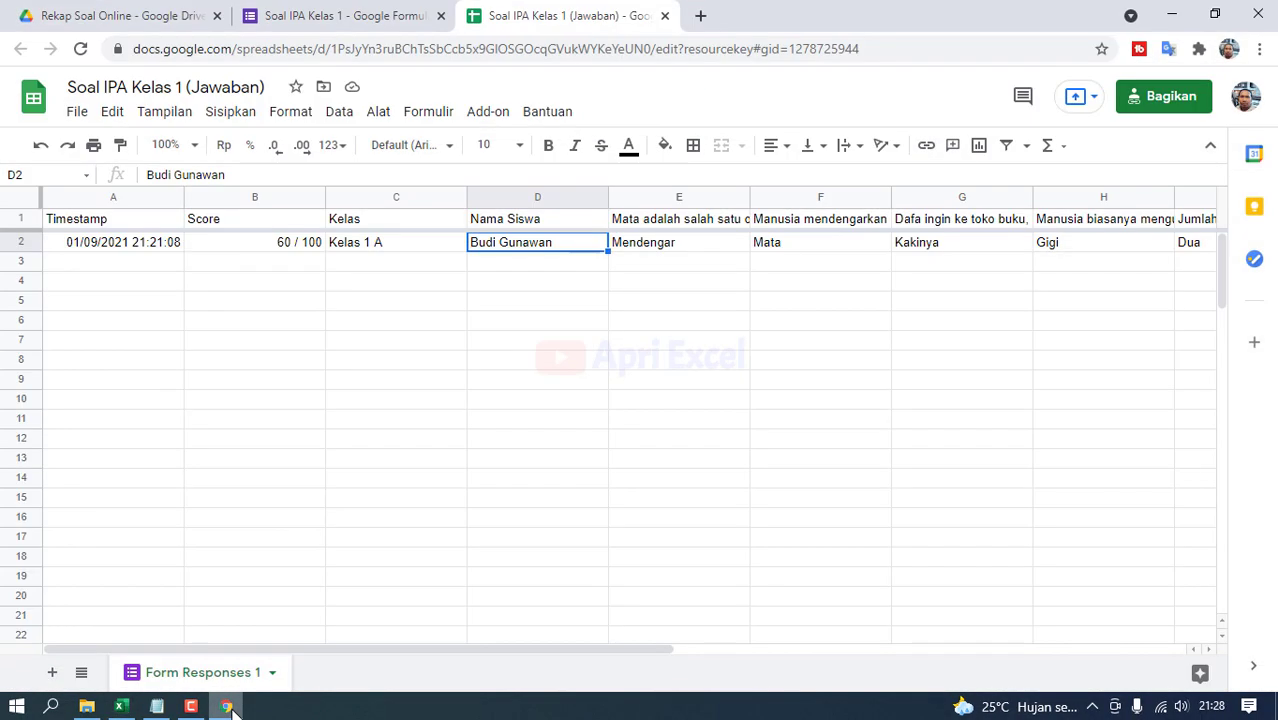
click(707, 16)
key(ctrl+v)
key(Return)
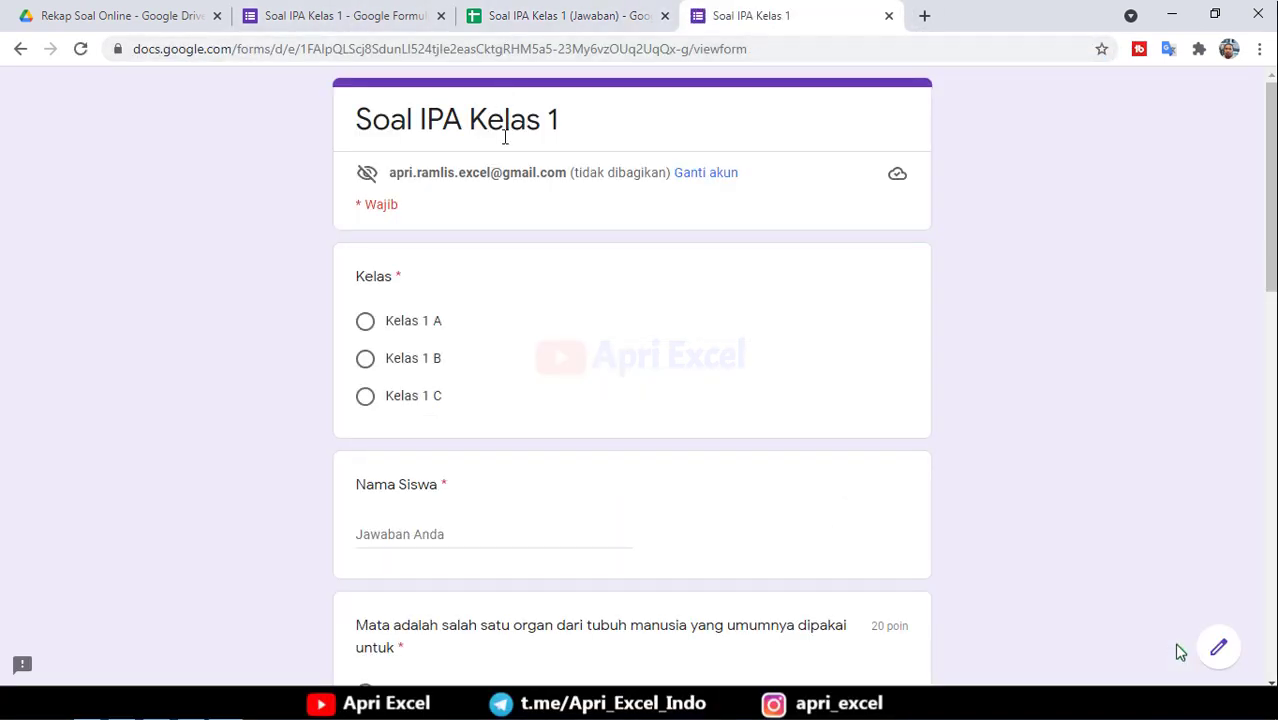
scroll(427, 330, down, 3)
Step: Enter a student's name, answer Melihat, Telinga, Lidah and Dua, submit, then return to the responses sheet
click(438, 253)
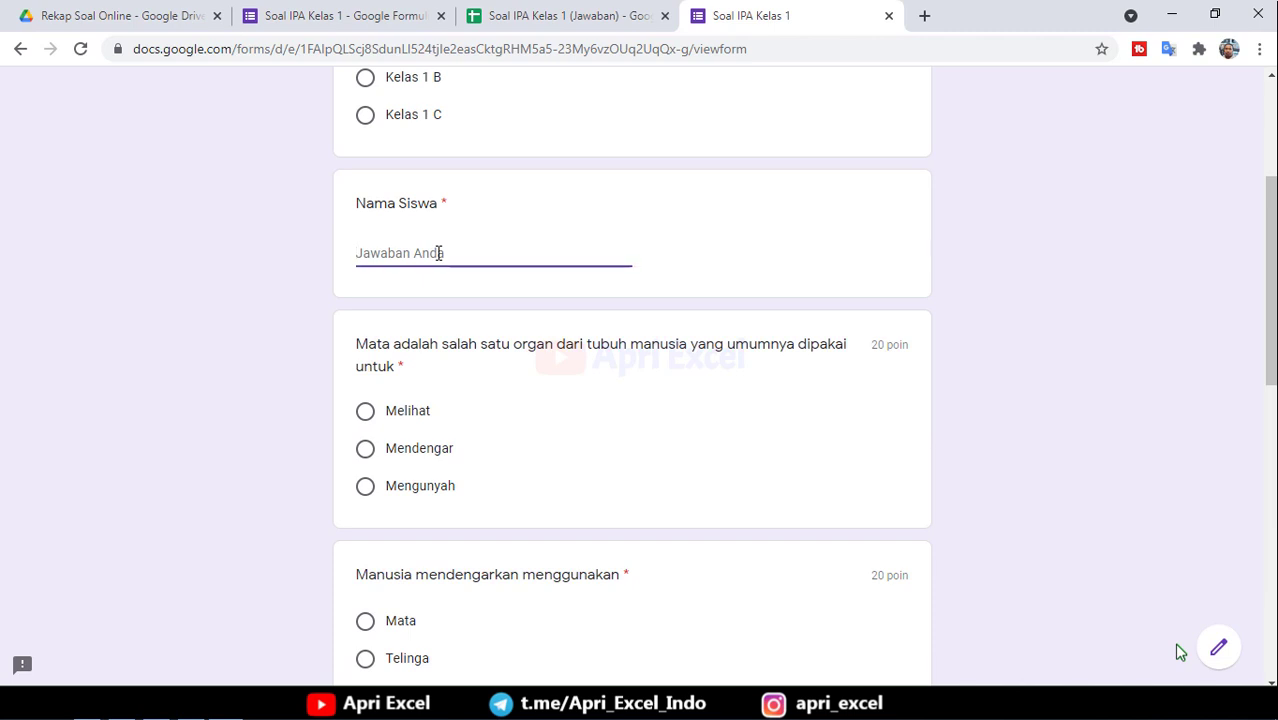
text(Ari)
click(365, 411)
scroll(397, 415, down, 2)
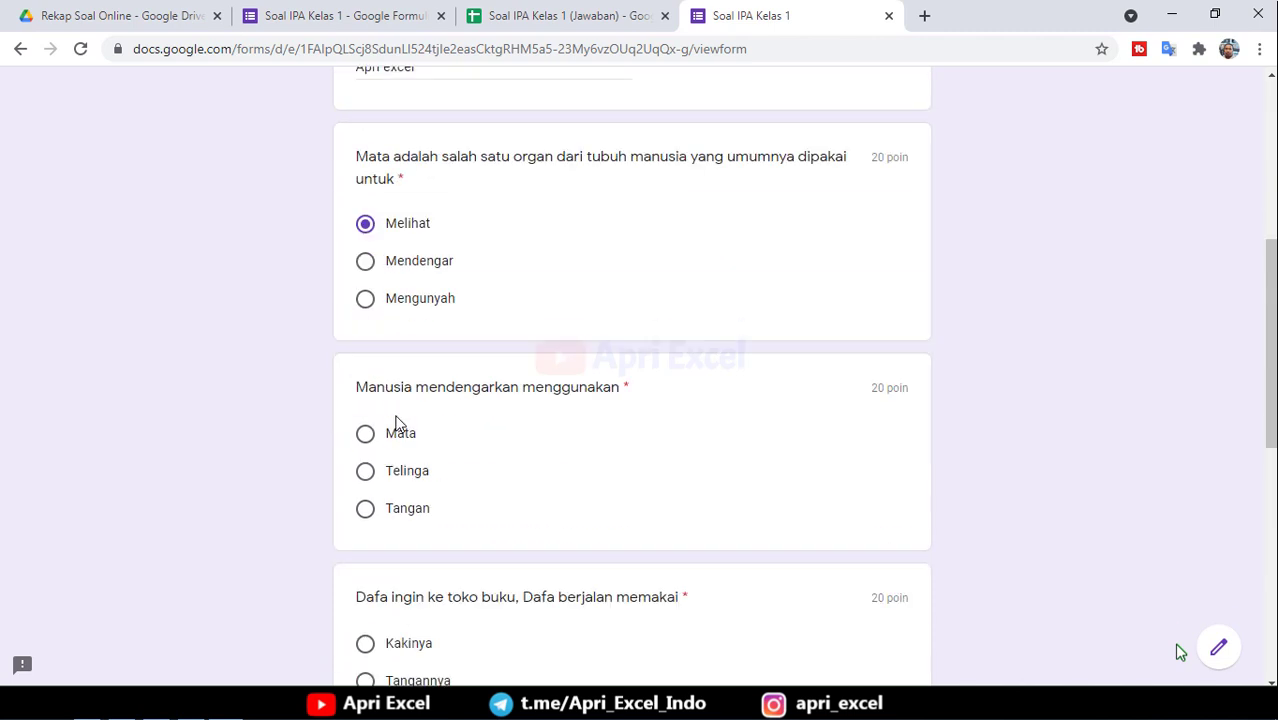
click(402, 478)
scroll(405, 440, down, 3)
click(405, 437)
click(401, 419)
click(398, 420)
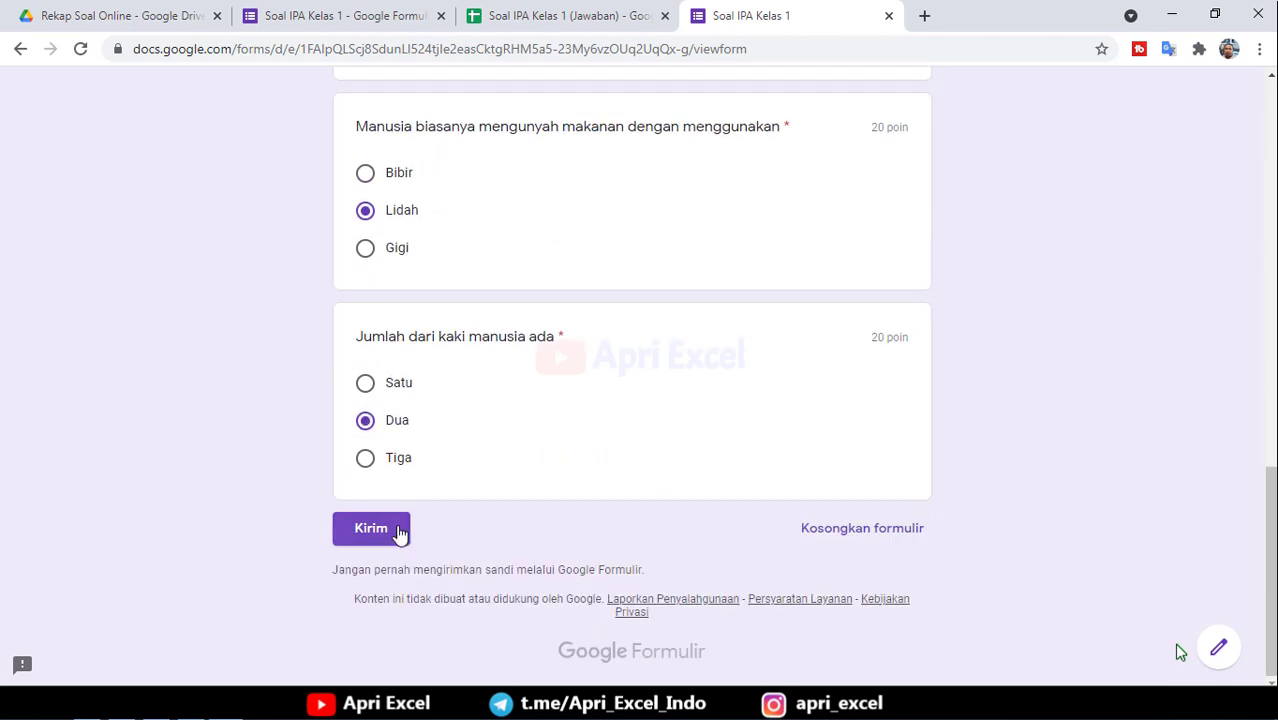
click(399, 530)
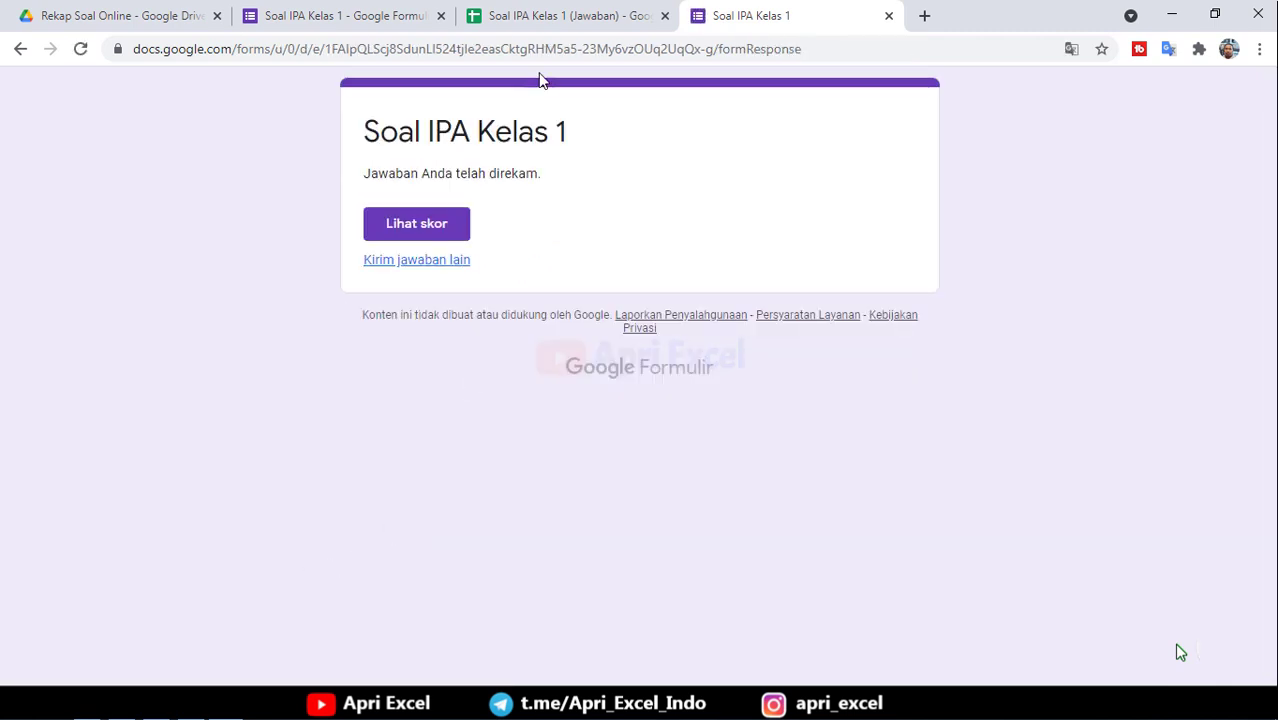
click(551, 16)
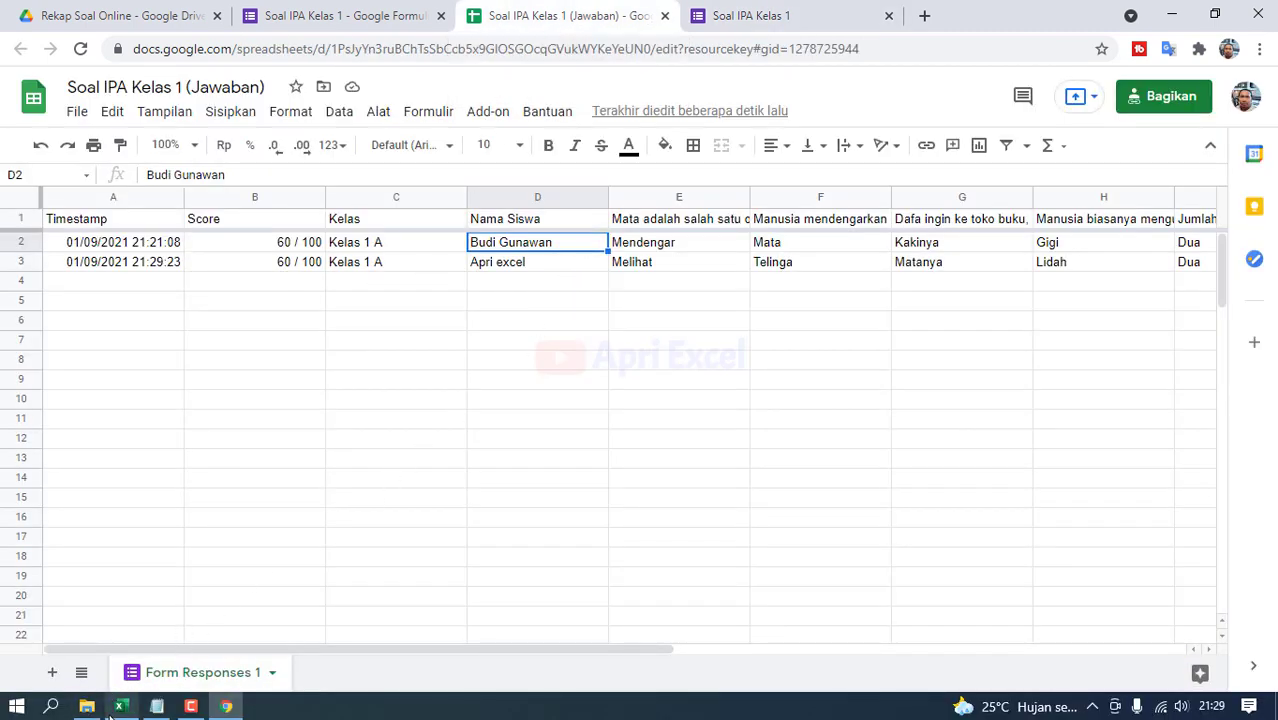
Step: Refresh All in Excel so the new Kelas 1 A response shows as row two: 60, Lulus
mouse_move(120, 706)
click(120, 625)
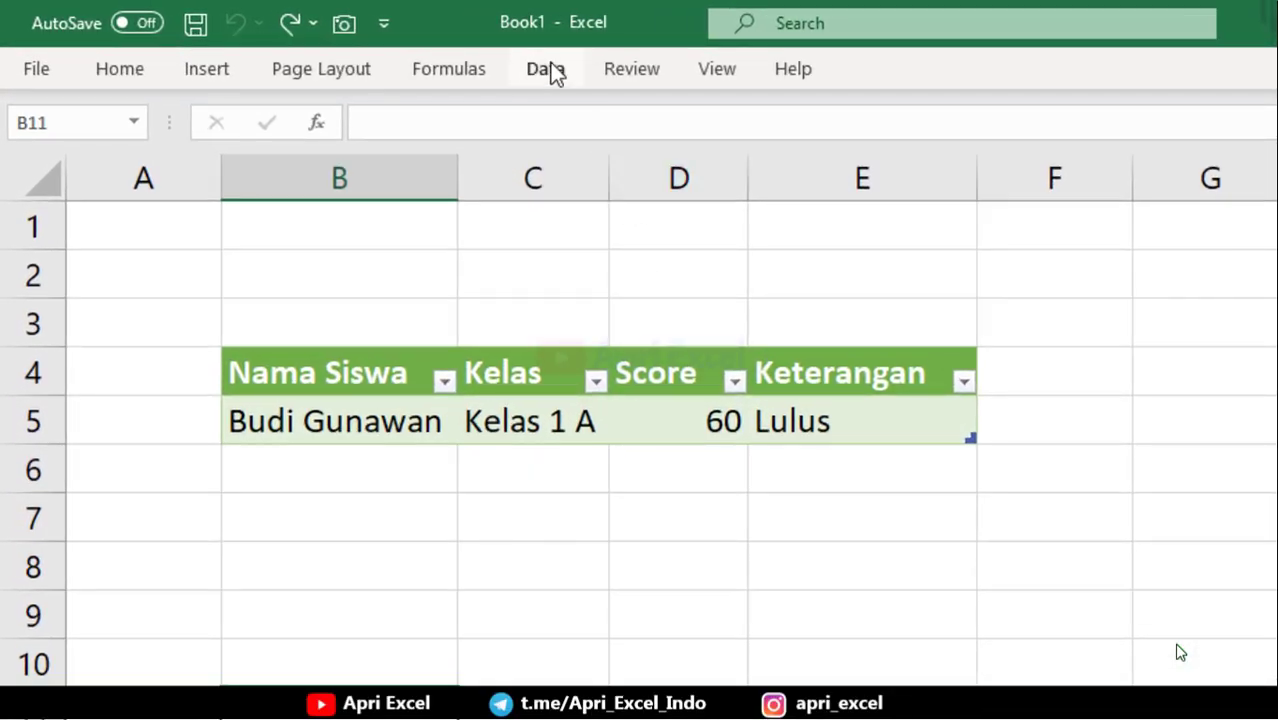
click(552, 72)
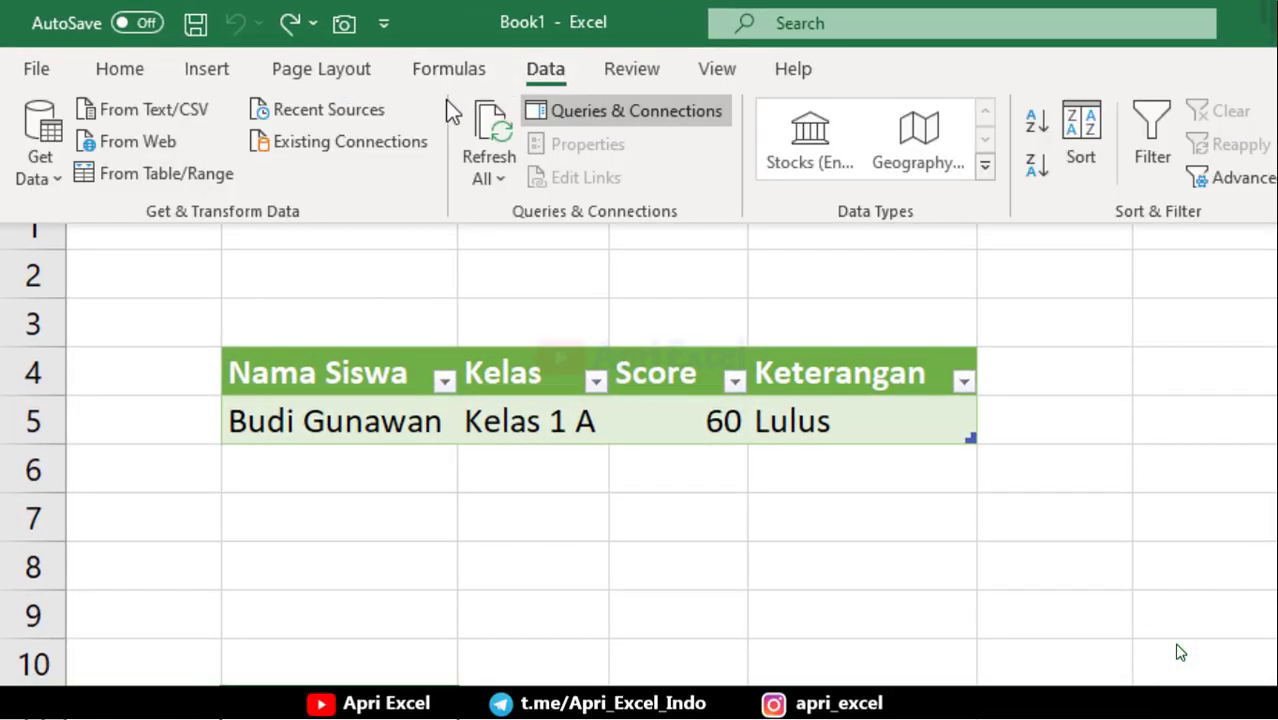
click(498, 138)
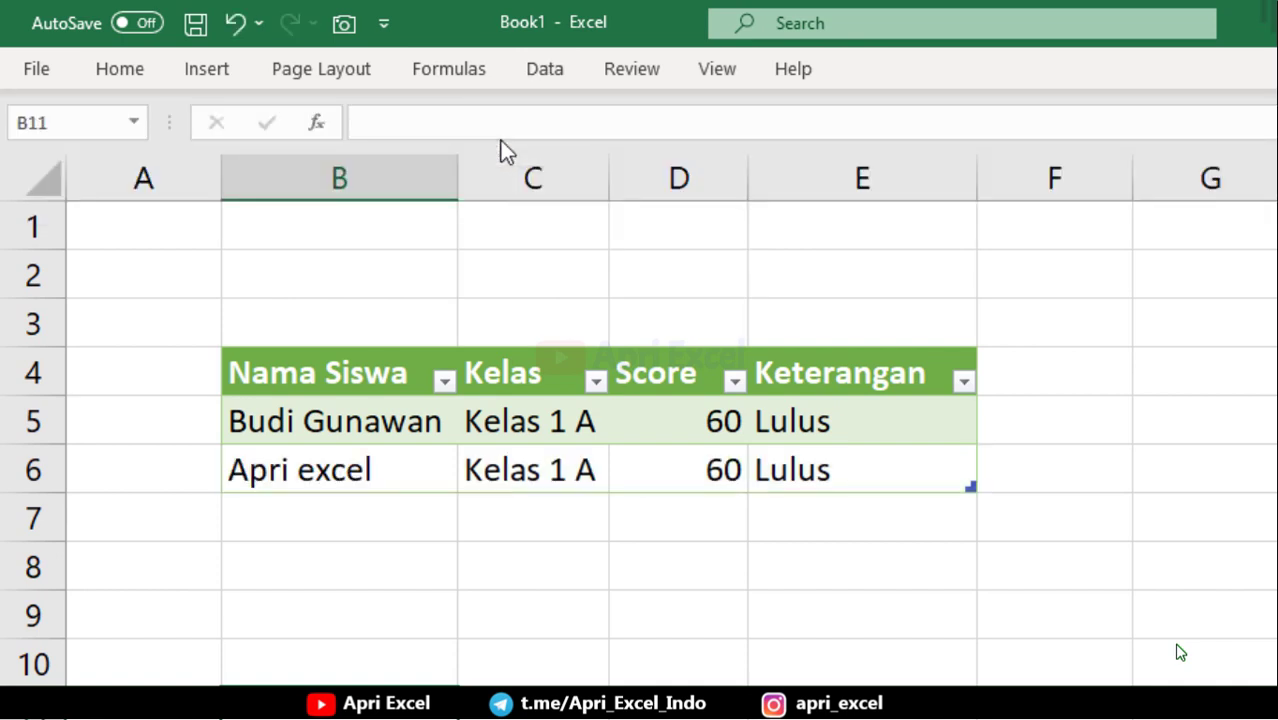
click(405, 452)
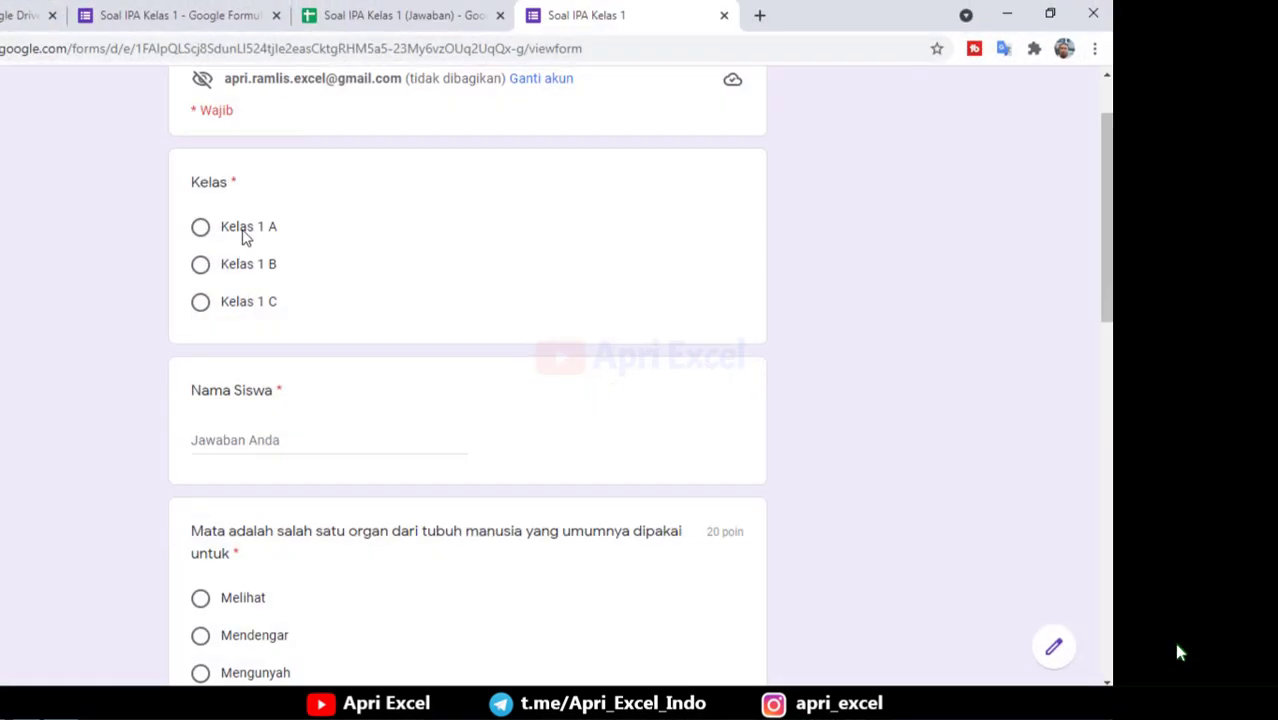
Step: Submit a Kelas 1 A quiz response for a new student, answering Mendengar and Mata among others
click(245, 233)
click(265, 441)
text(Juminten)
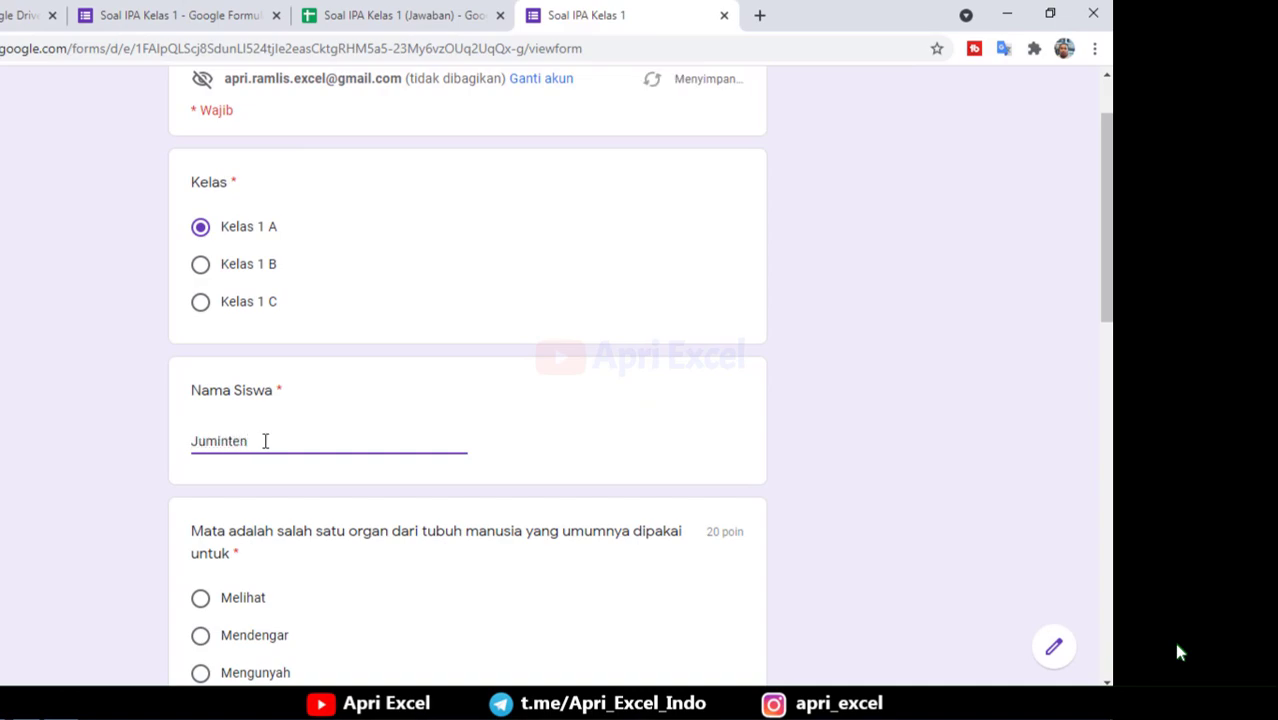
scroll(265, 441, down, 3)
click(200, 526)
scroll(237, 508, down, 3)
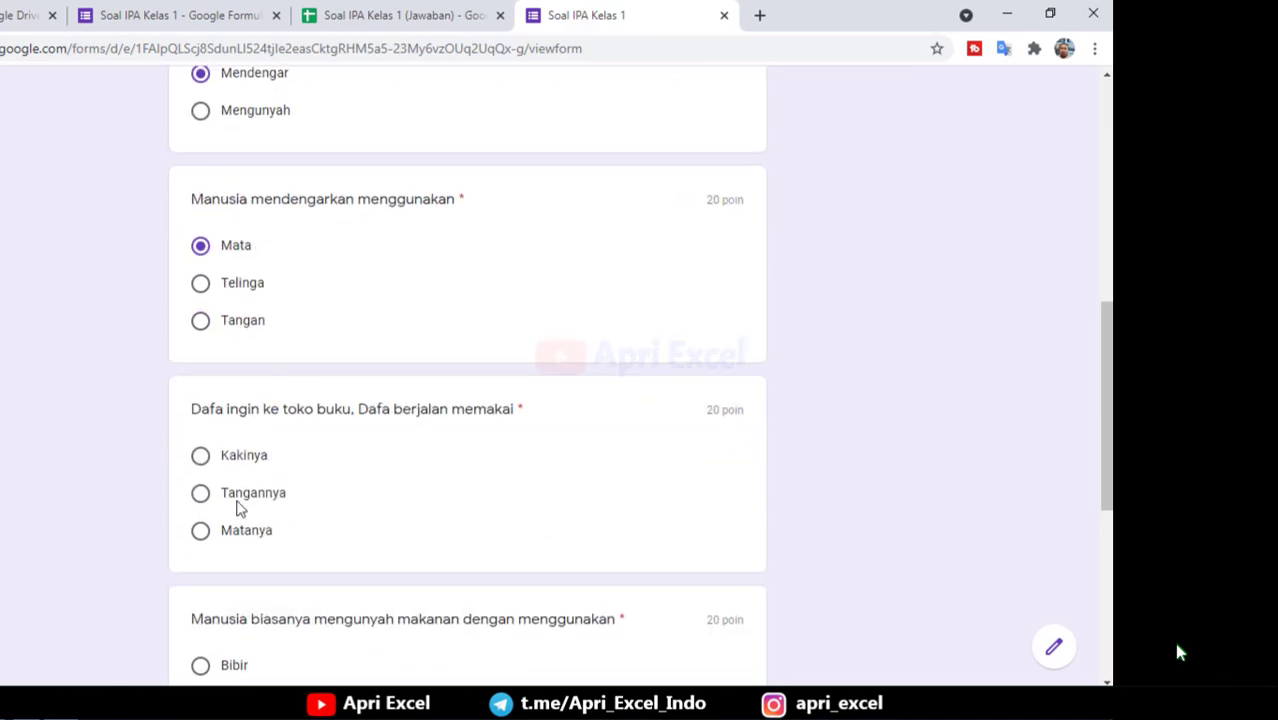
click(200, 528)
click(200, 664)
scroll(237, 662, down, 4)
click(206, 646)
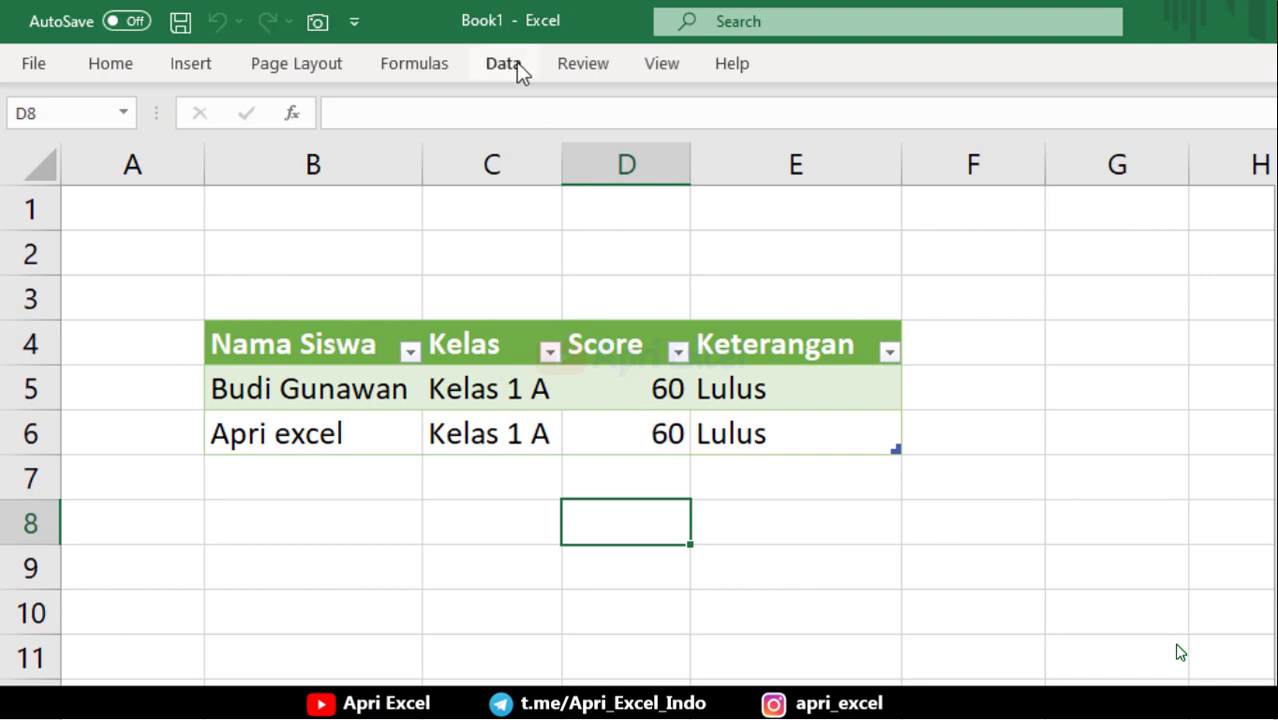
Step: Refresh all queries and review the 12 rows across Kelas 1 A, 1 B and 1 C
click(516, 64)
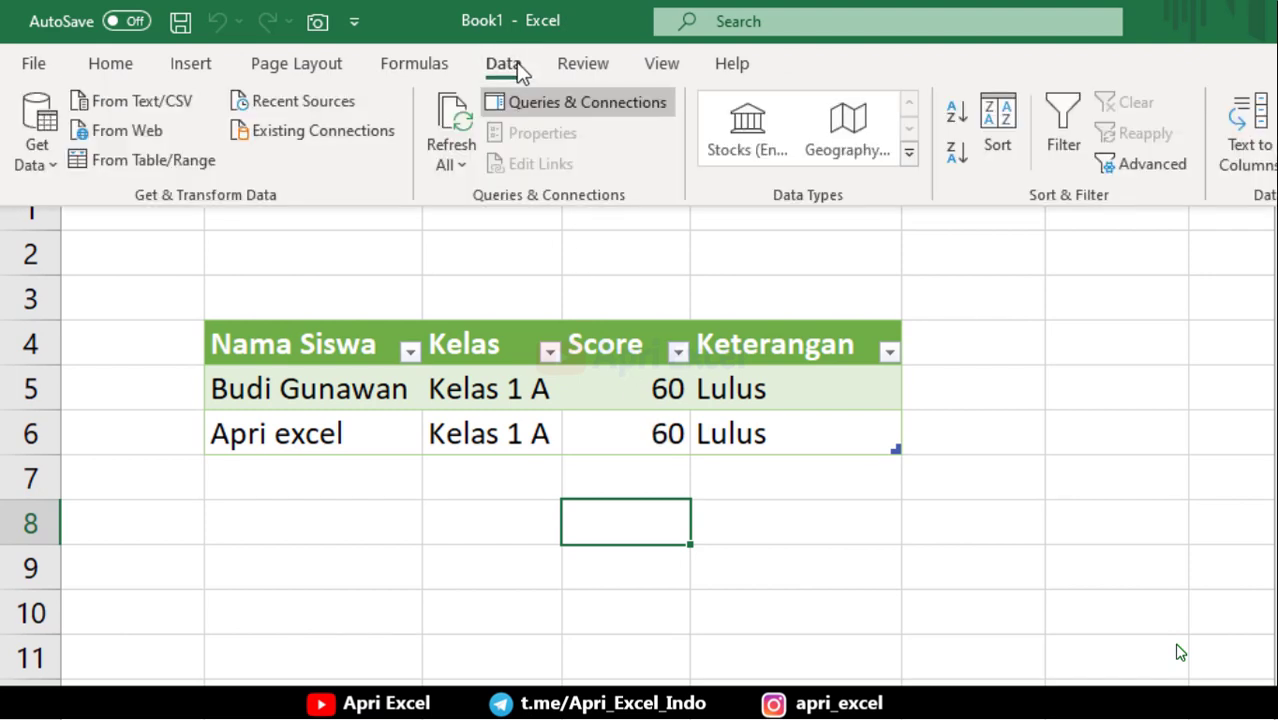
click(452, 125)
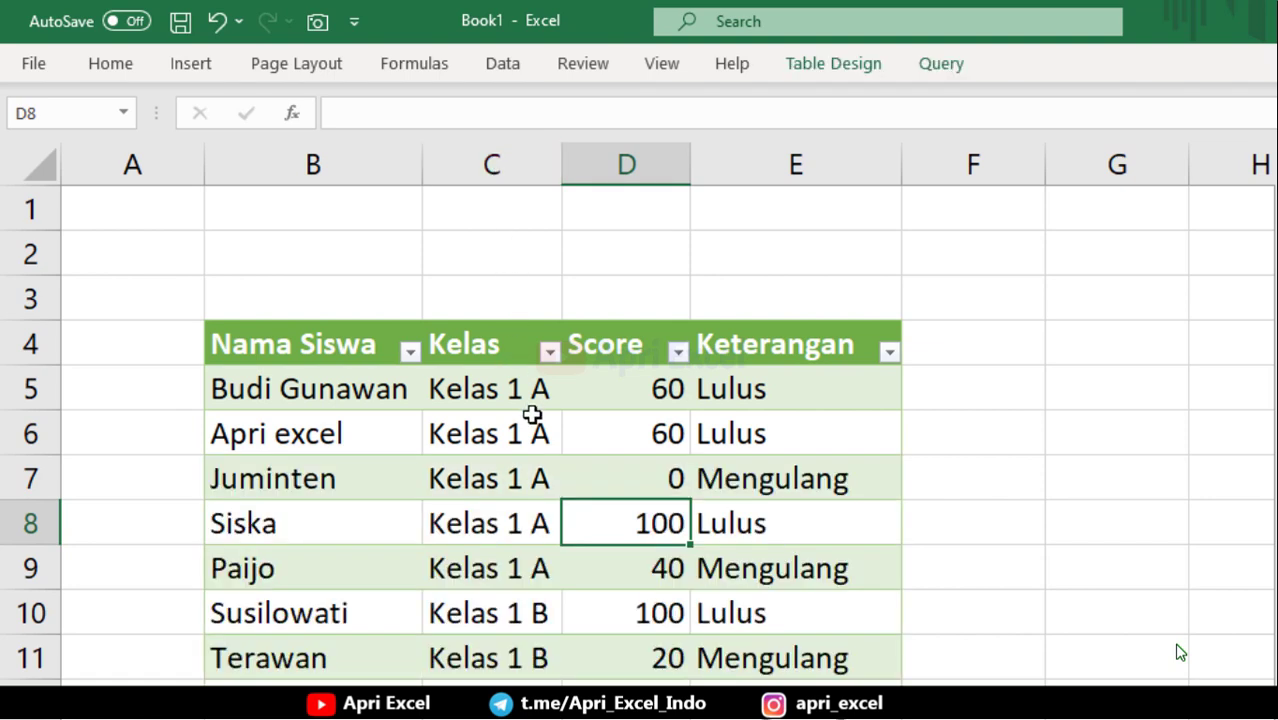
scroll(535, 422, down, 2)
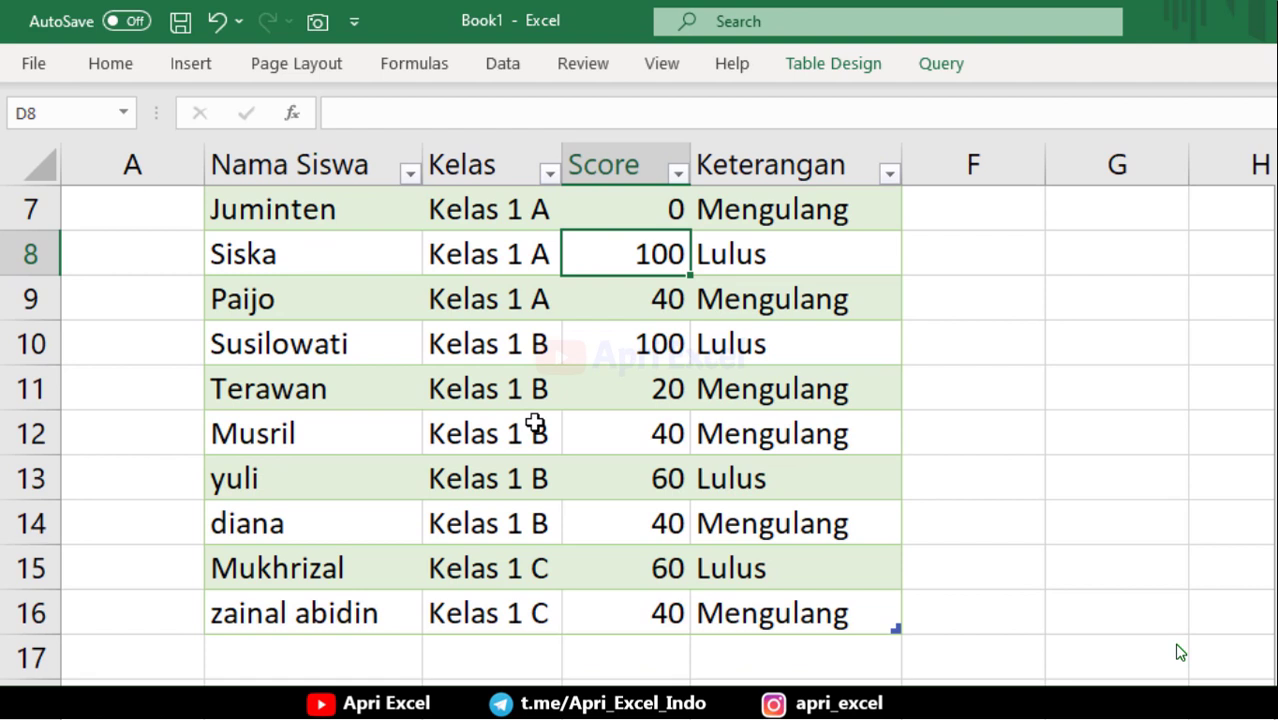
scroll(535, 422, up, 2)
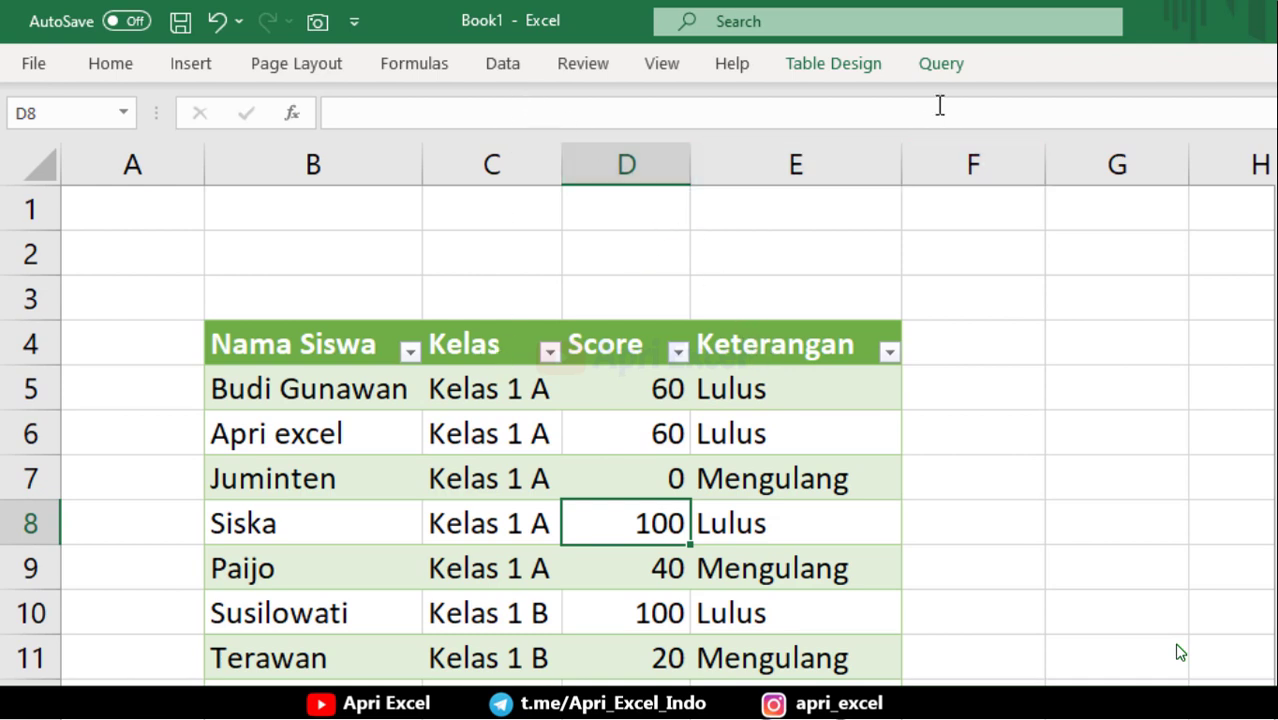
Step: Insert a Kelas slicer for the table and move it right of the table
click(844, 64)
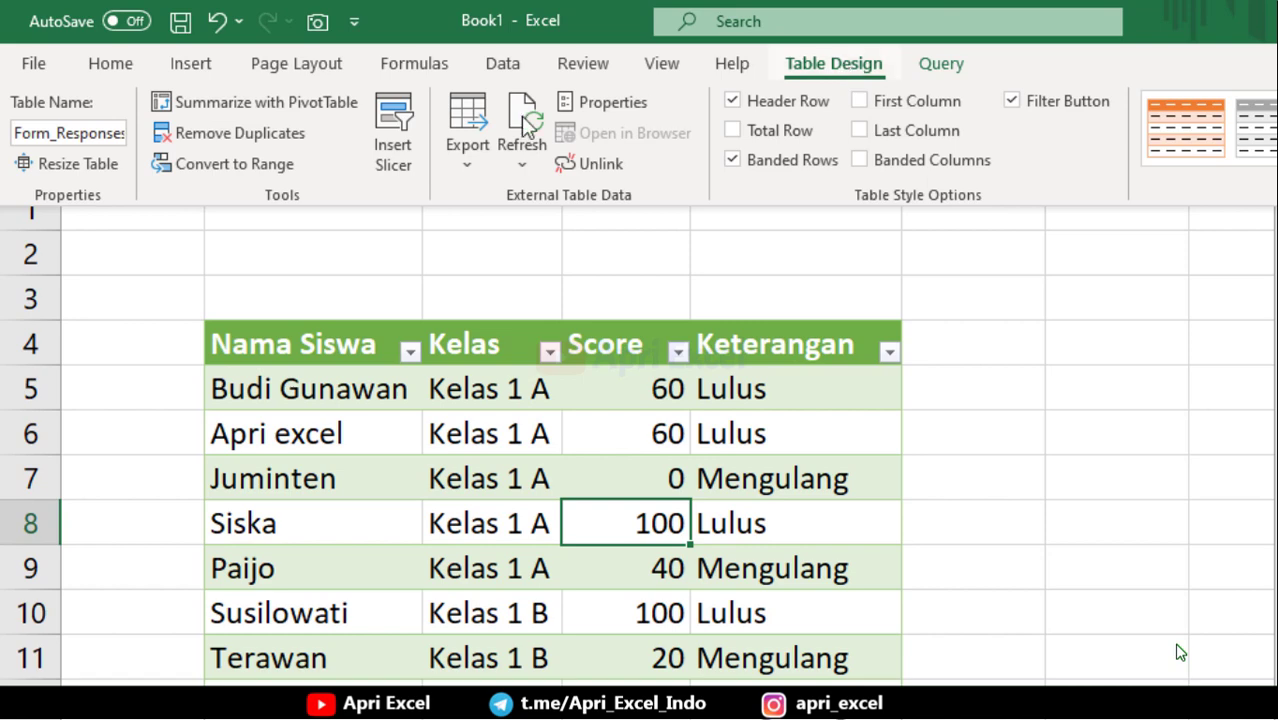
click(389, 125)
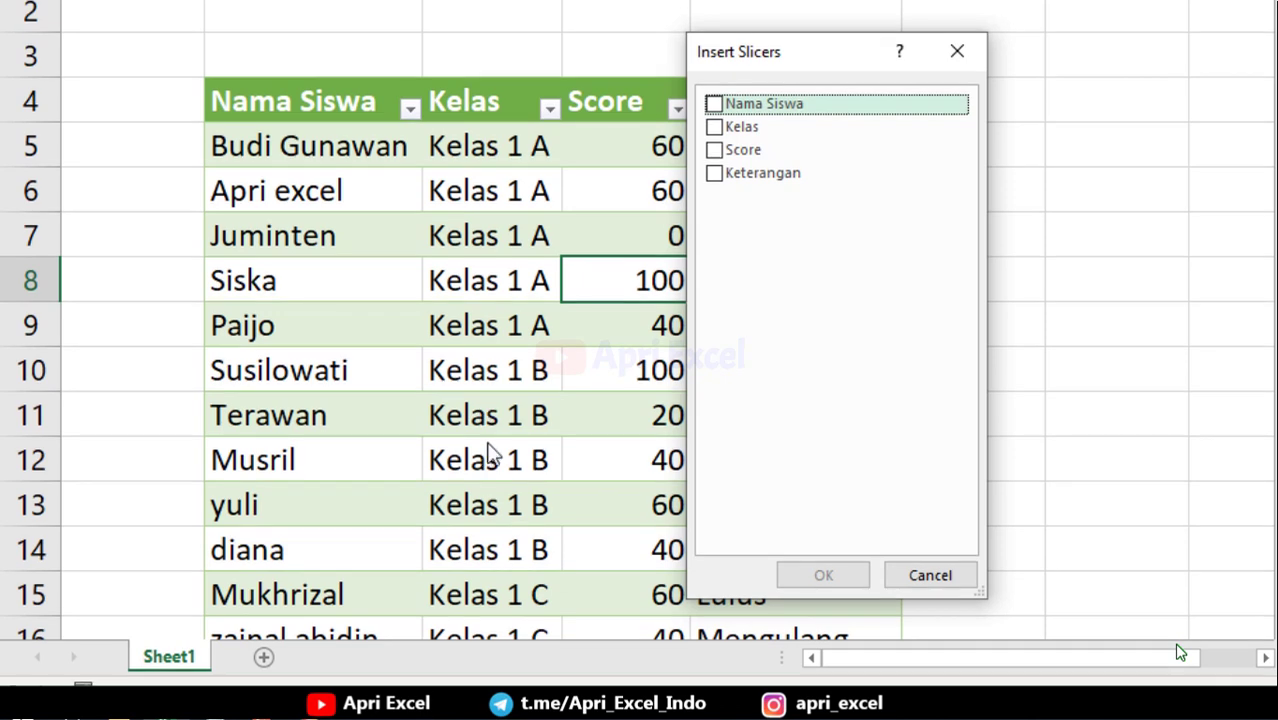
click(714, 126)
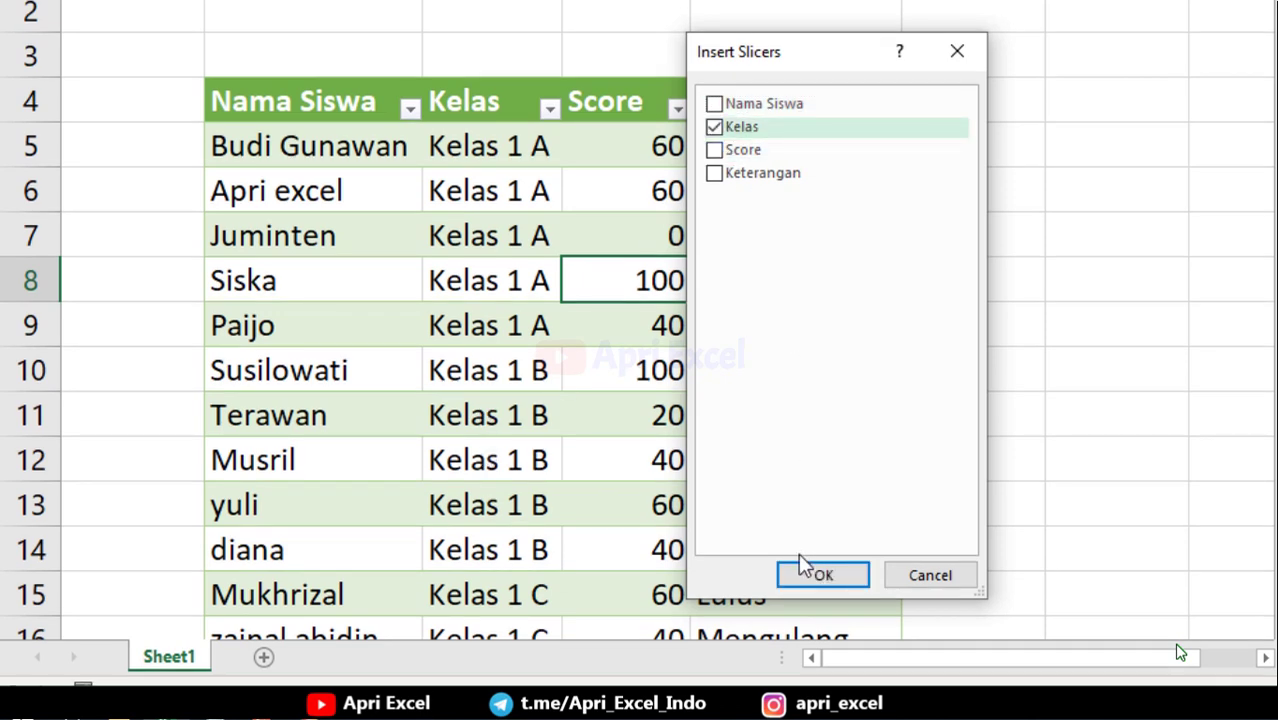
click(803, 573)
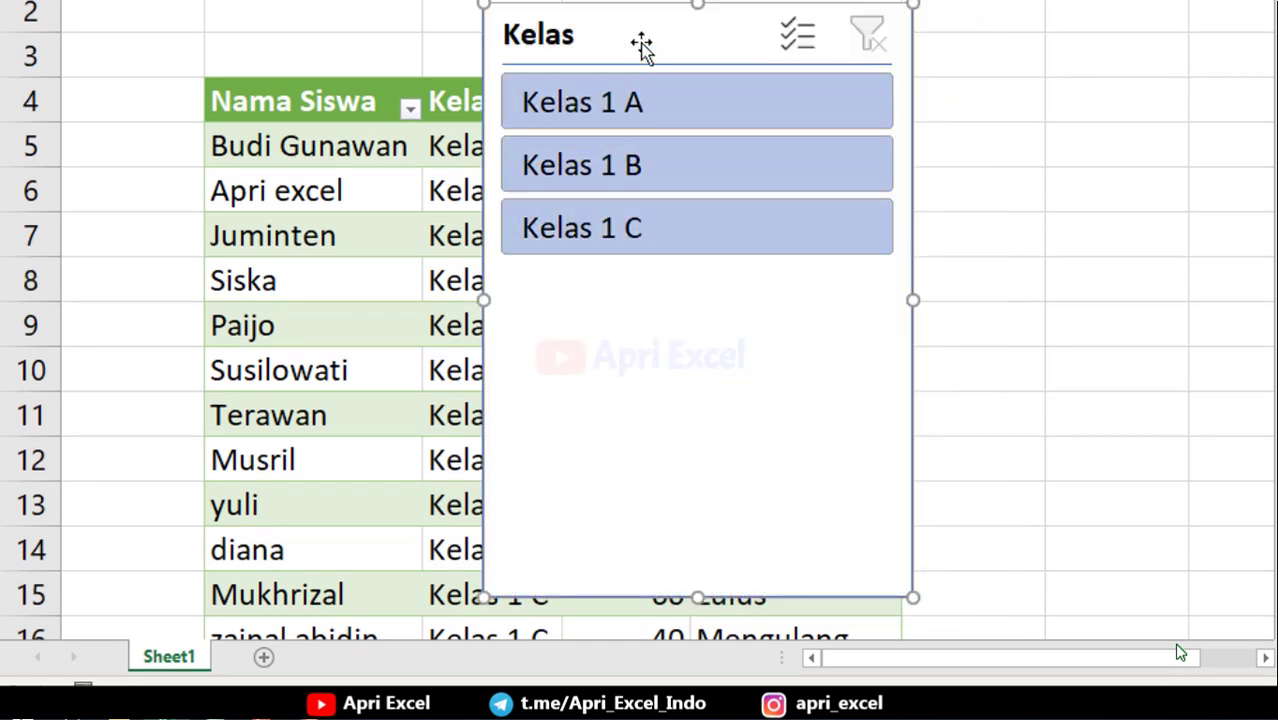
drag(641, 45, 1065, 121)
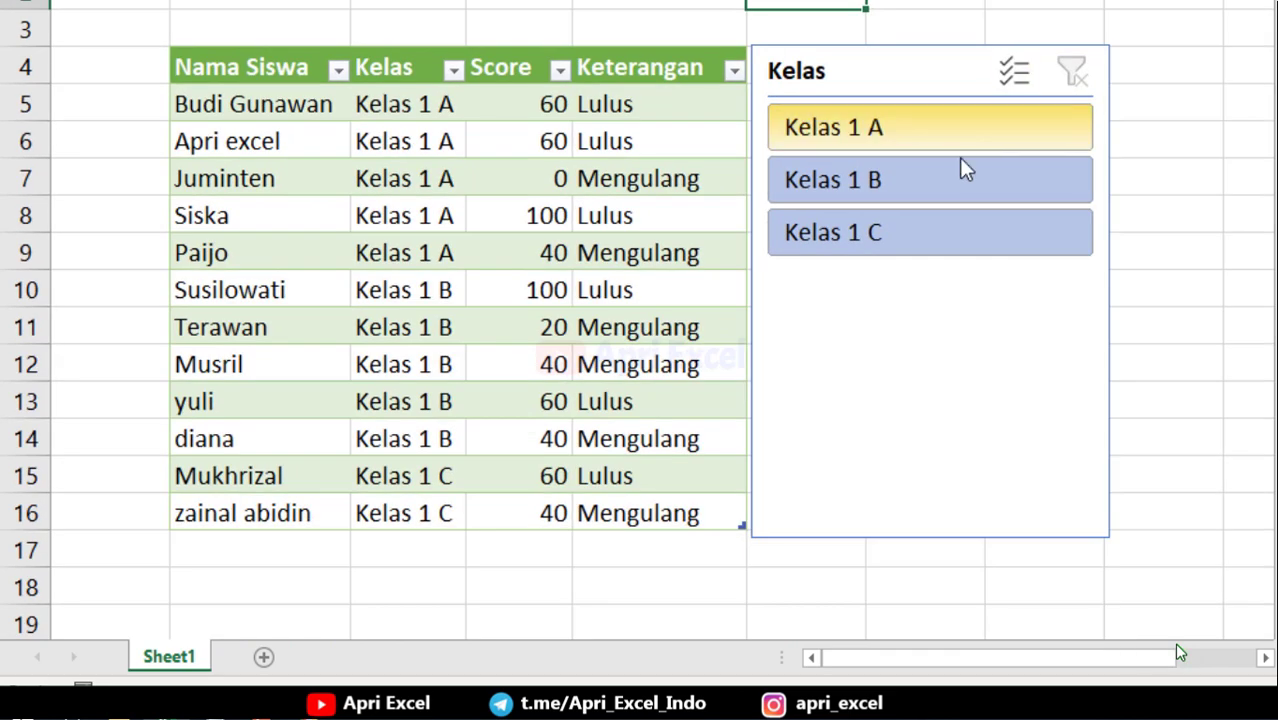
Step: Resize the slicer and test the Kelas 1 A, 1 B and 1 C filters, ending on Kelas 1 A
click(968, 128)
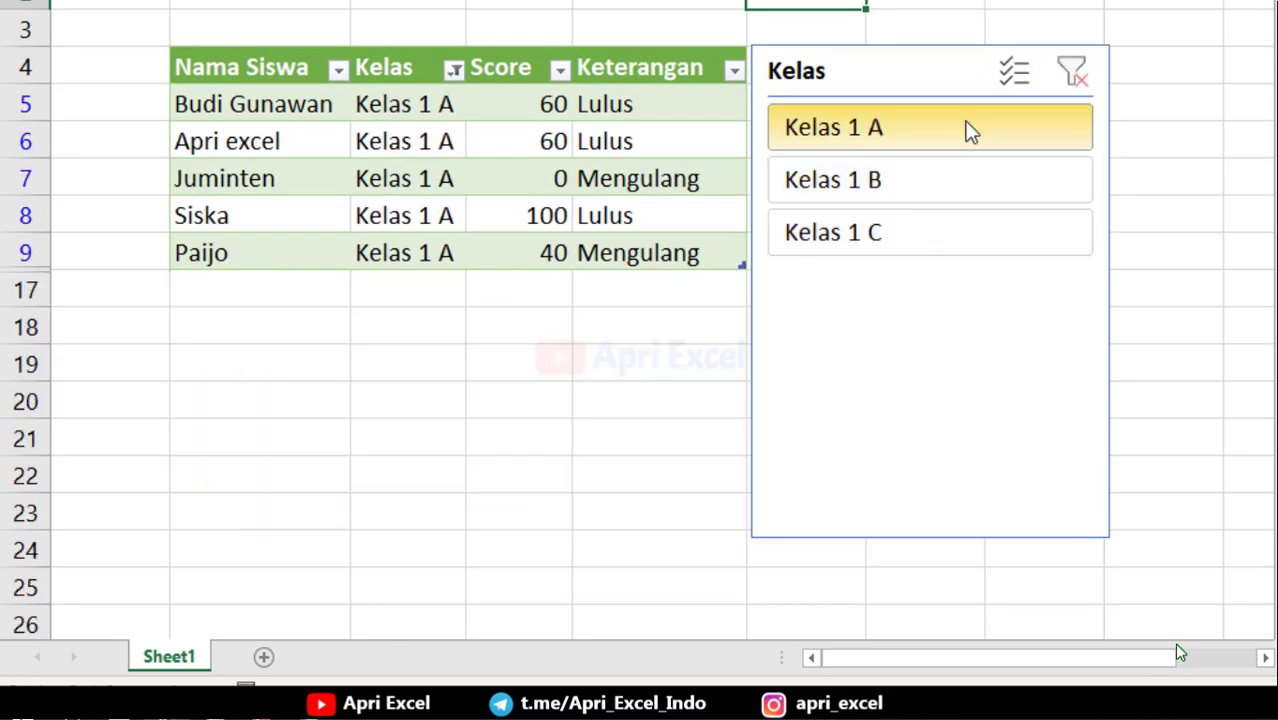
click(940, 538)
mouse_move(930, 537)
mouse_down()
mouse_move(930, 271)
mouse_move(930, 290)
mouse_up()
click(945, 220)
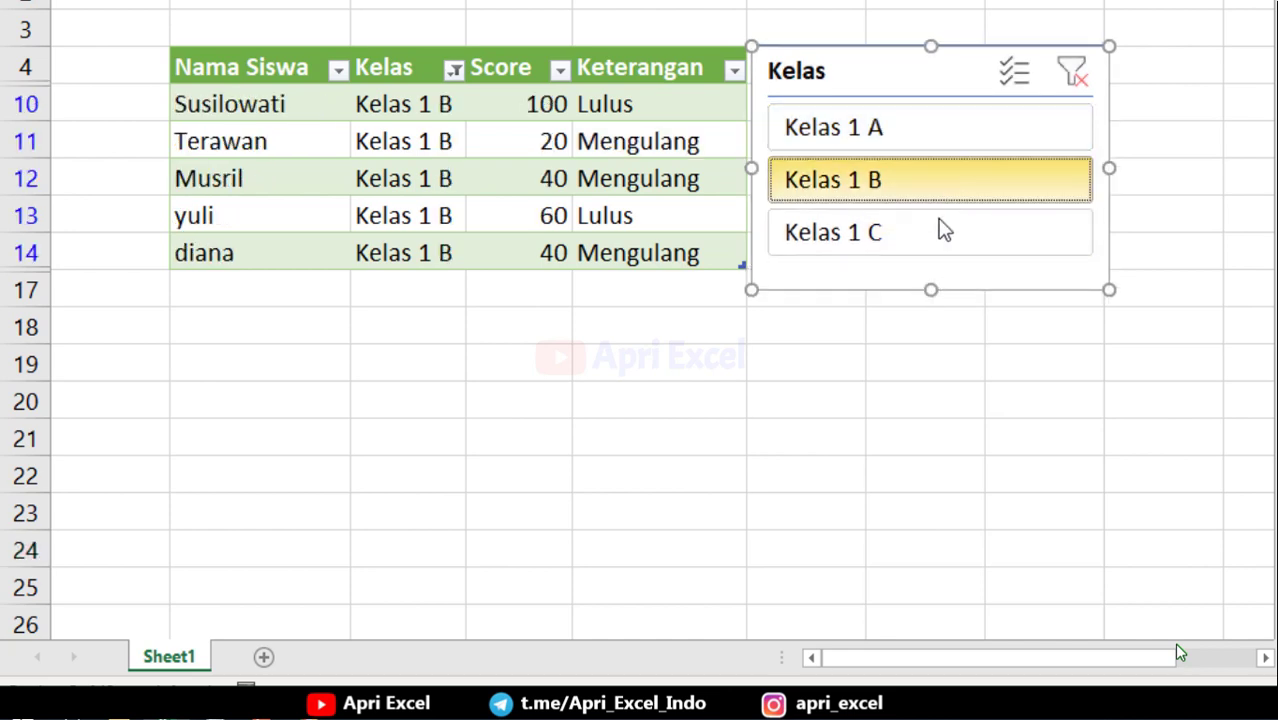
click(938, 248)
click(935, 184)
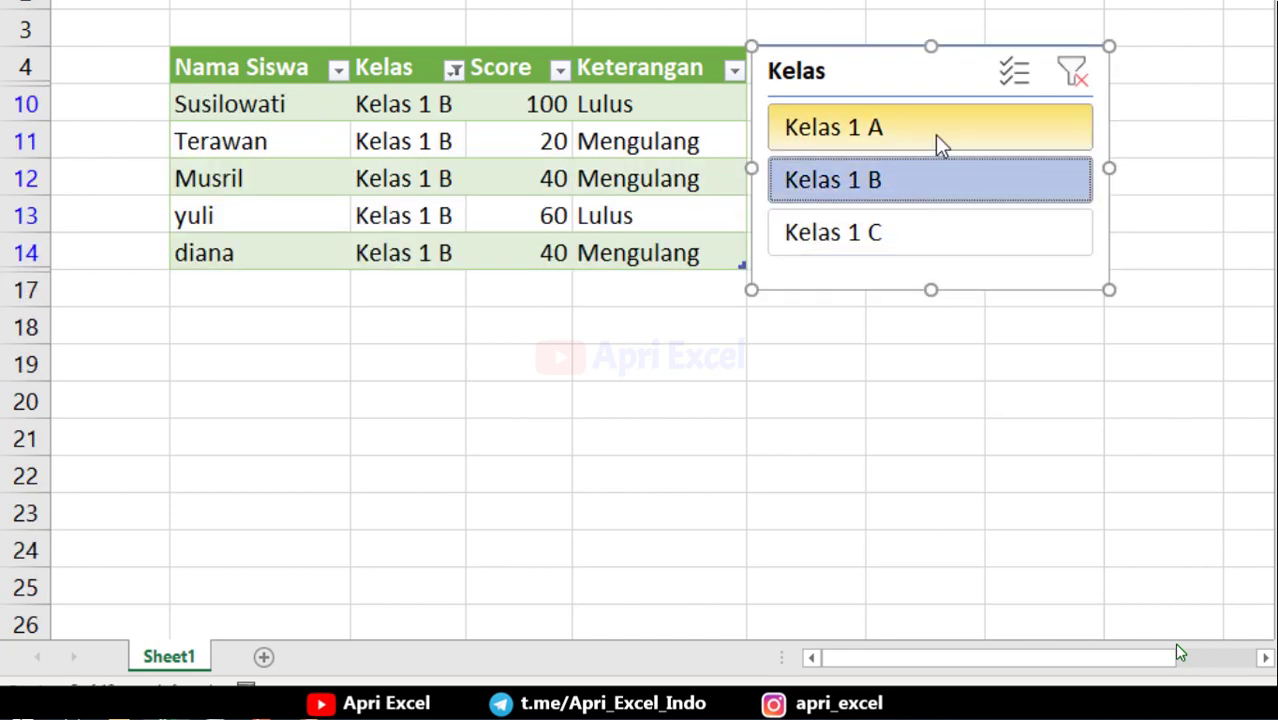
click(938, 140)
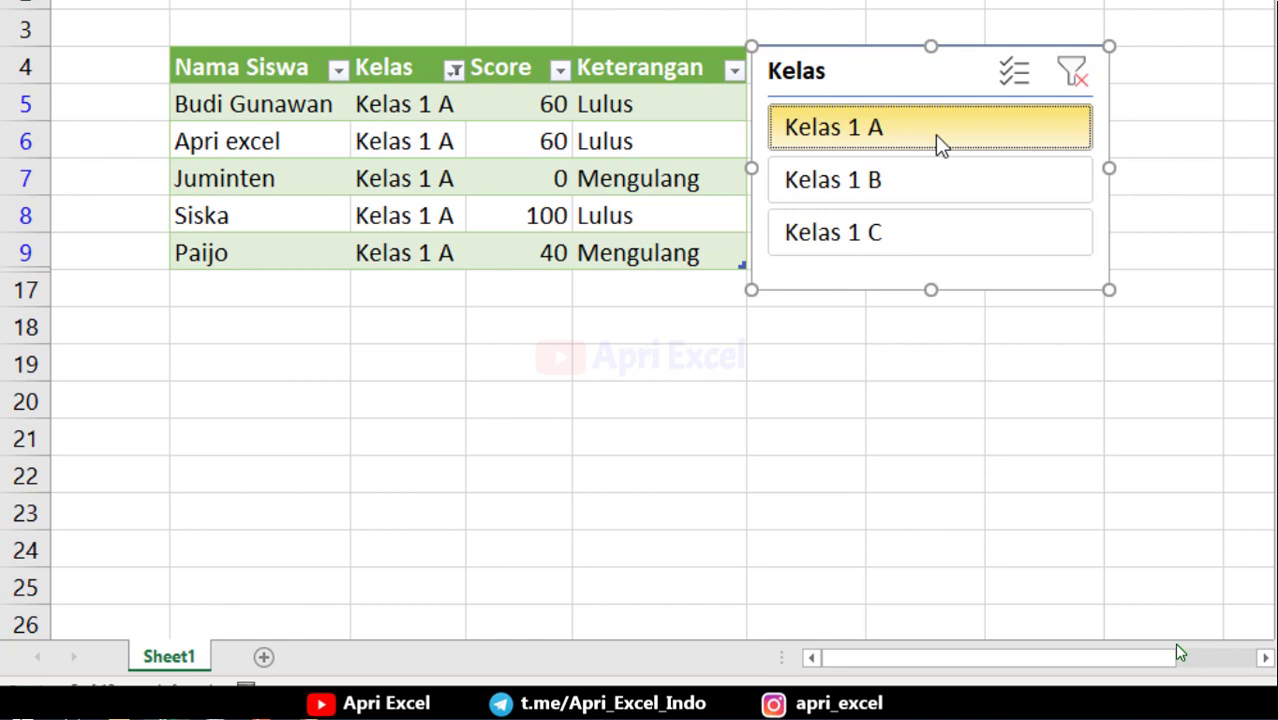